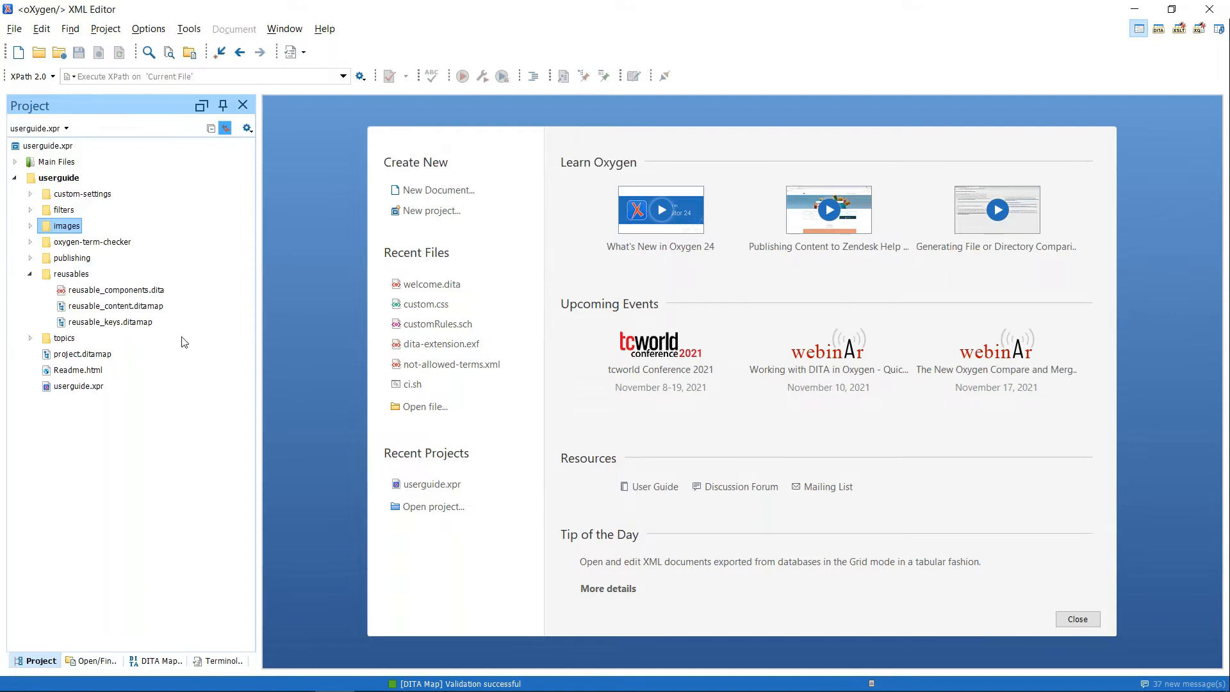
- Show the DITA Reusable Components view and display its list of reusable components
{"action": "left_click", "coordinate": [115, 290]}
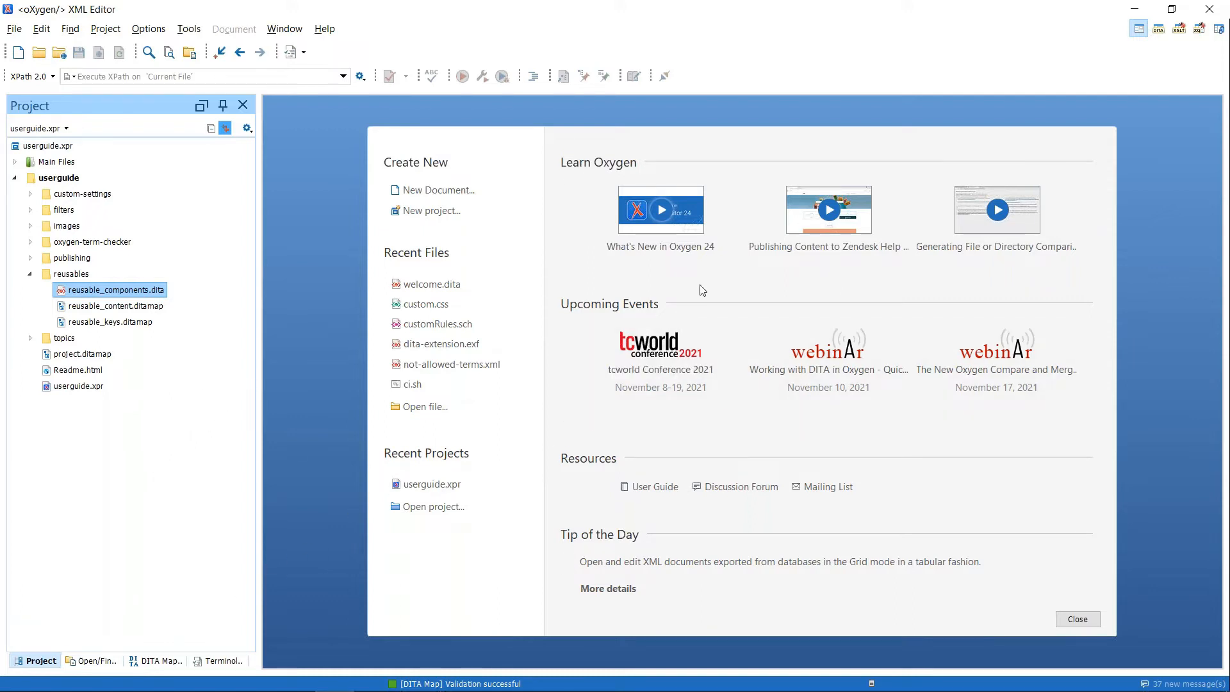
{"action": "left_click", "coordinate": [284, 29]}
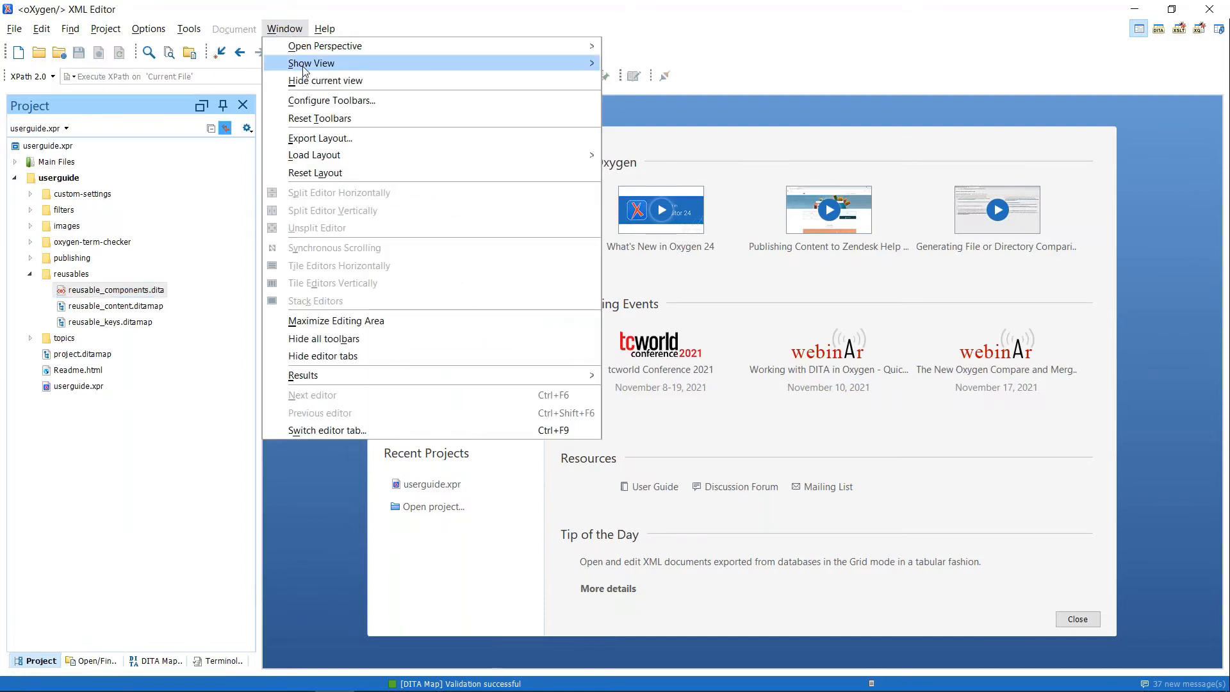
{"action": "mouse_move", "coordinate": [513, 54]}
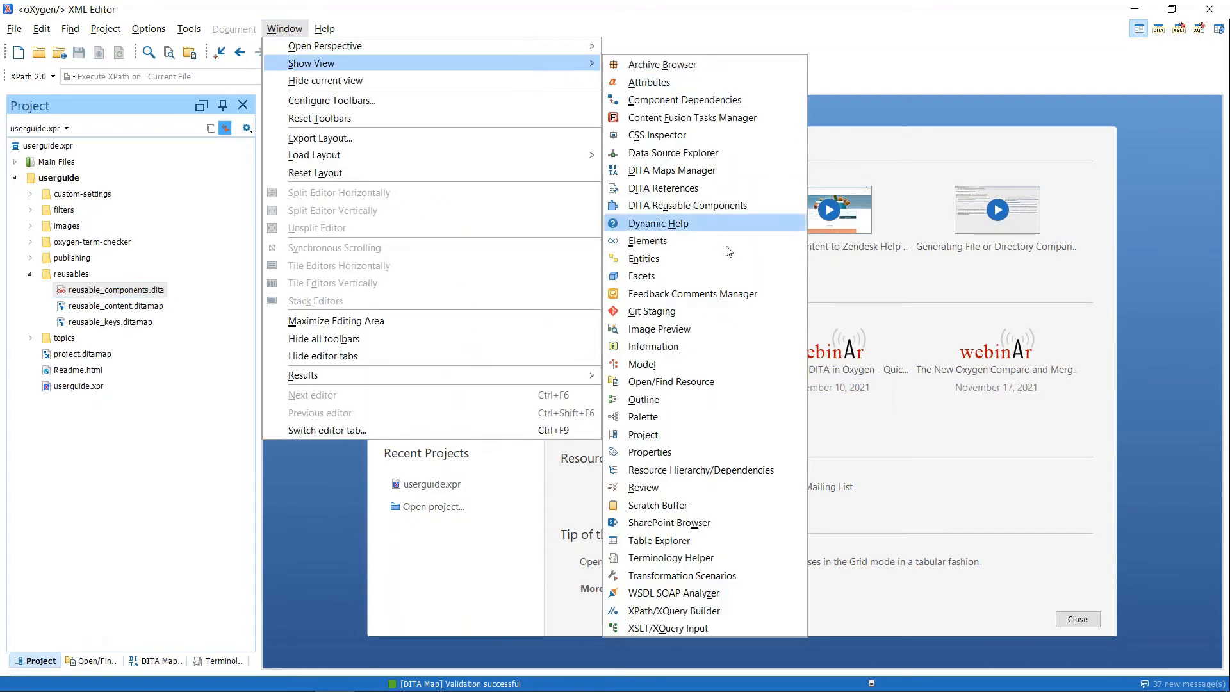
{"action": "left_click", "coordinate": [707, 204]}
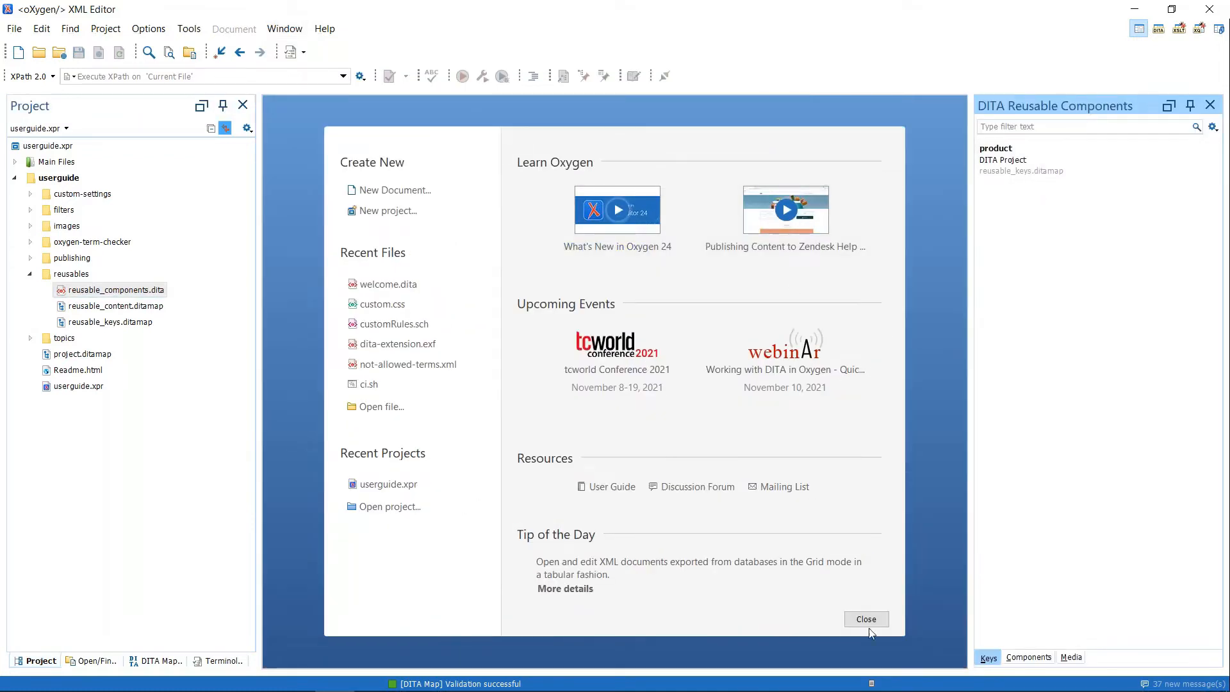
{"action": "left_click", "coordinate": [1030, 658]}
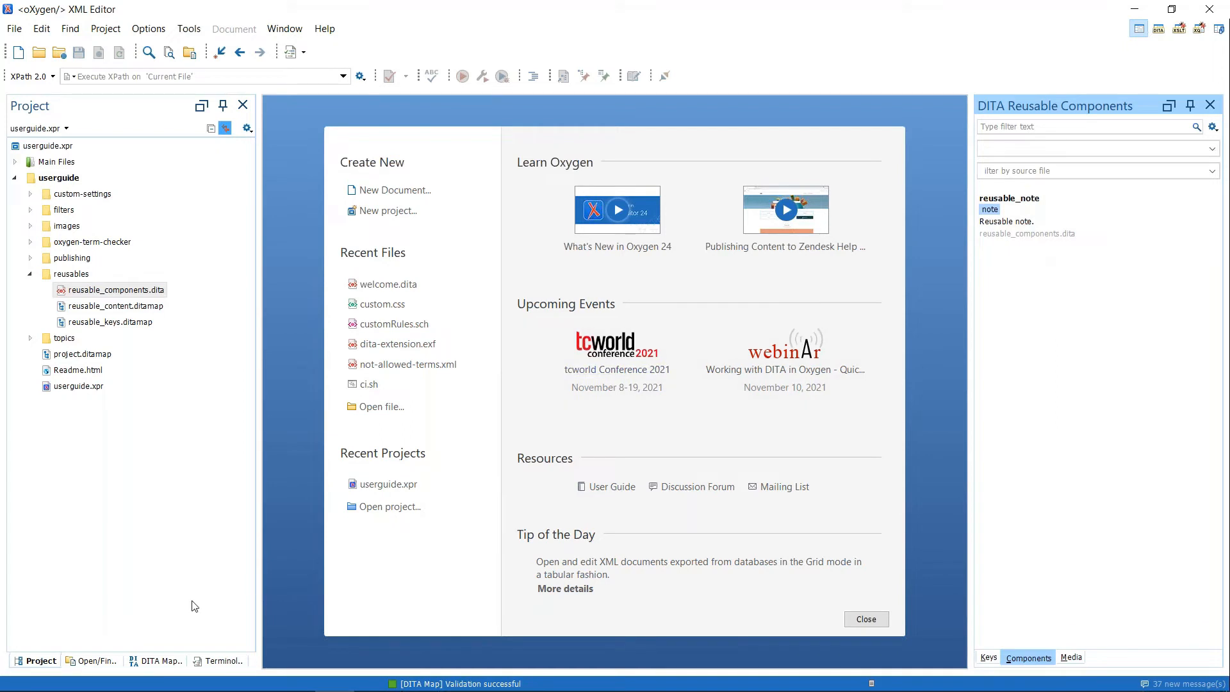
{"action": "mouse_move", "coordinate": [1019, 225]}
- Open reusable_components.dita to examine the source of the reusable note, and close the file
{"action": "left_click", "coordinate": [124, 294]}
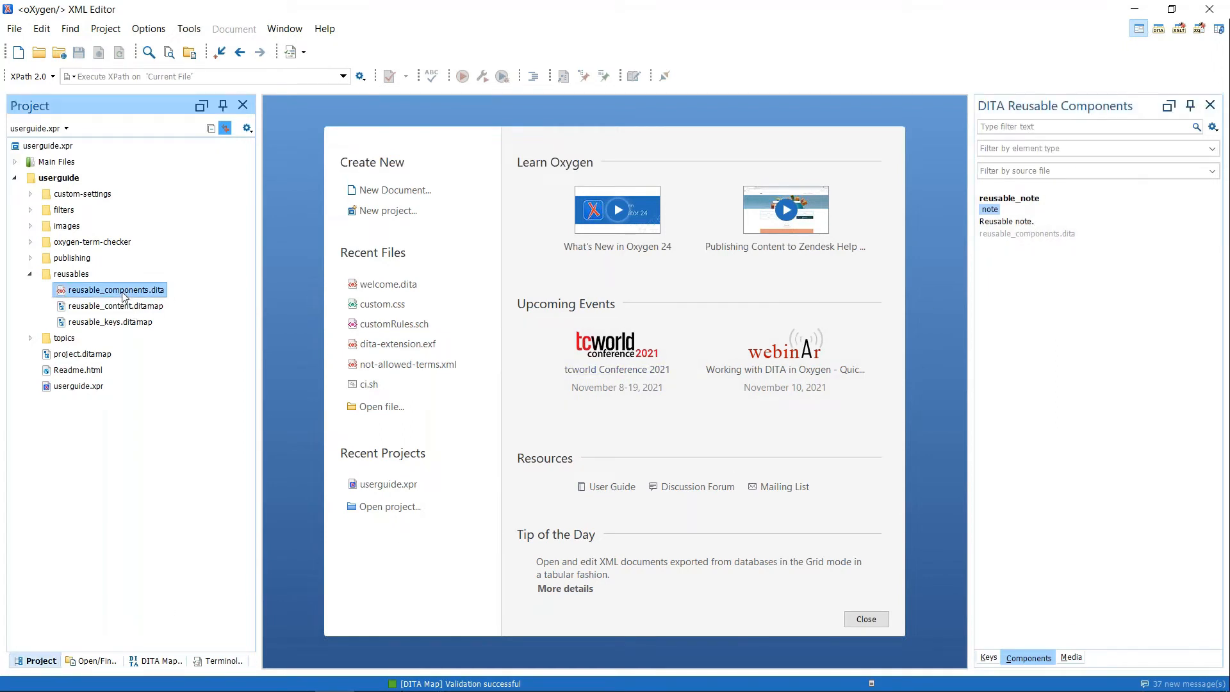
{"action": "double_click", "coordinate": [124, 294]}
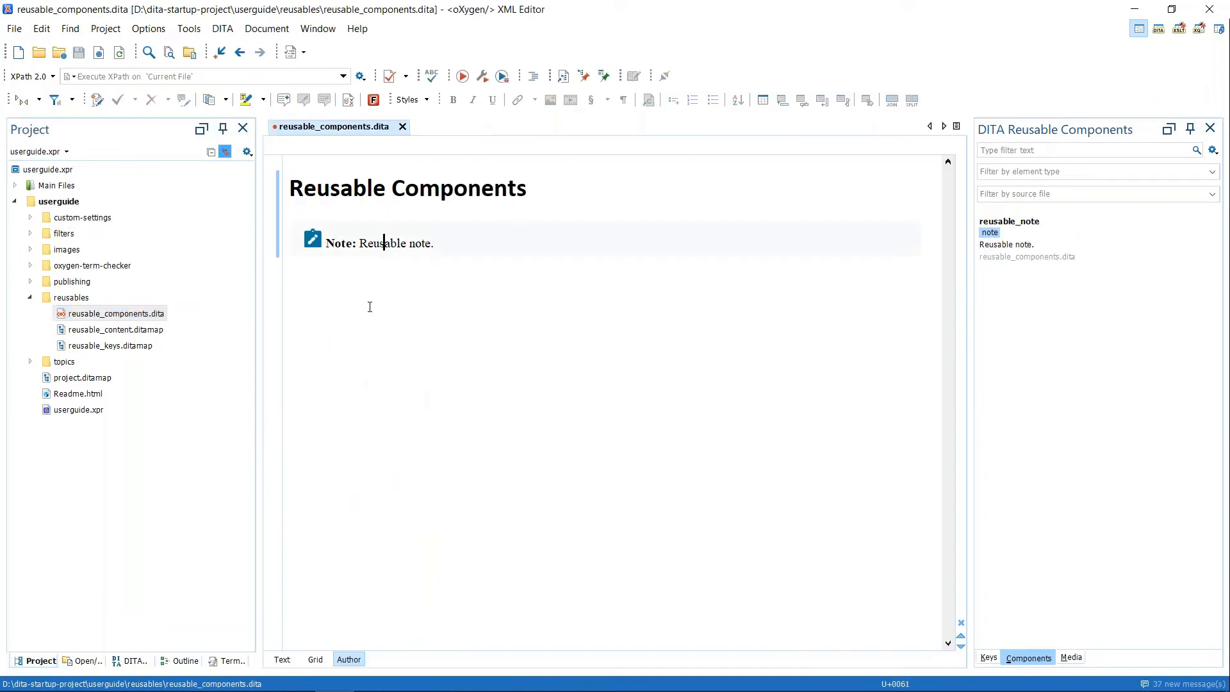
{"action": "mouse_move", "coordinate": [1062, 232]}
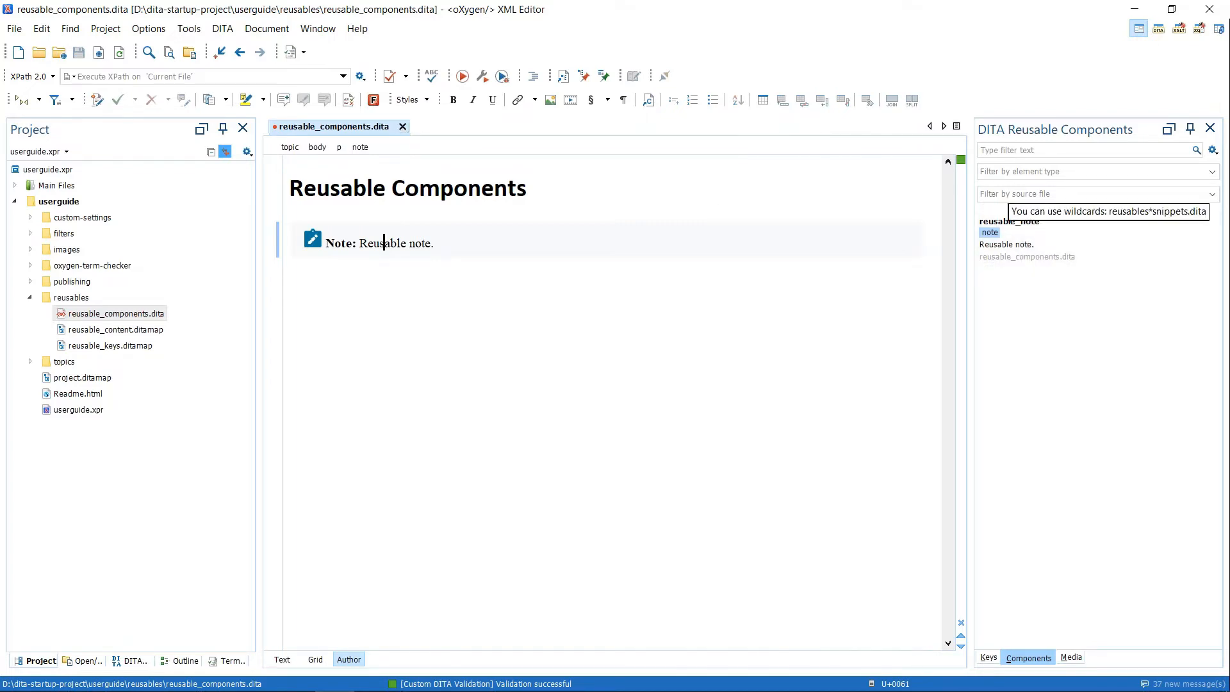
{"action": "left_click", "coordinate": [402, 127]}
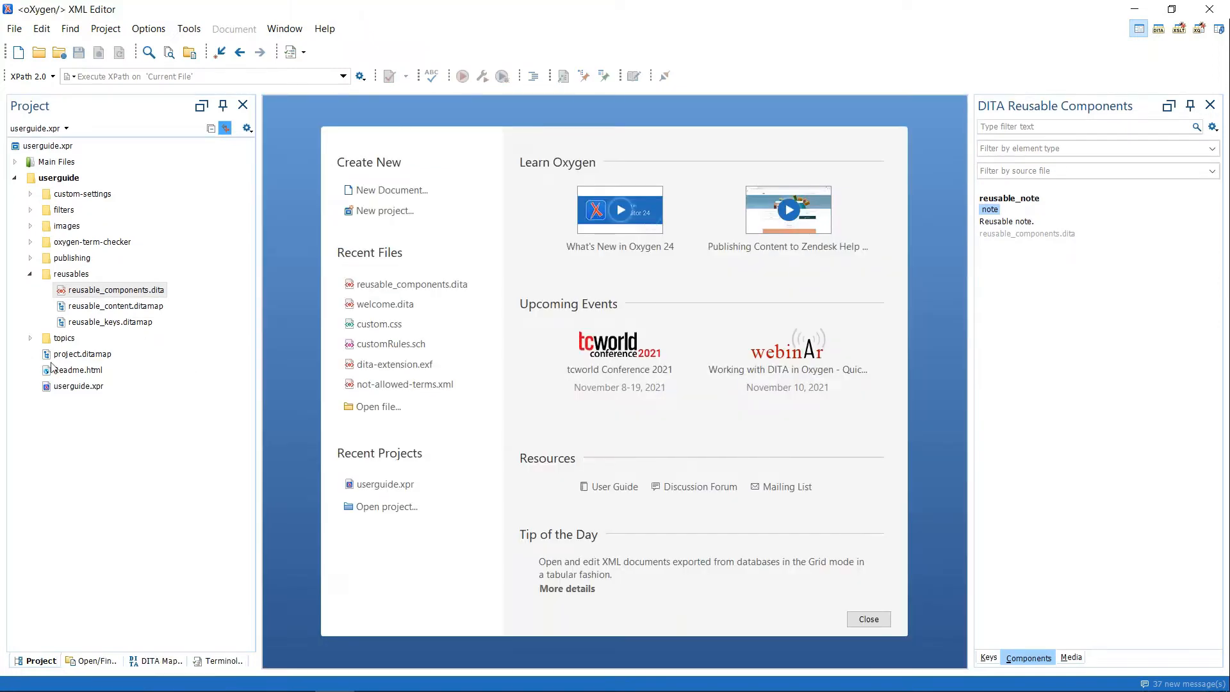
- Expand the topics folder in the project and open welcome.dita
{"action": "left_click", "coordinate": [29, 338]}
{"action": "double_click", "coordinate": [73, 354]}
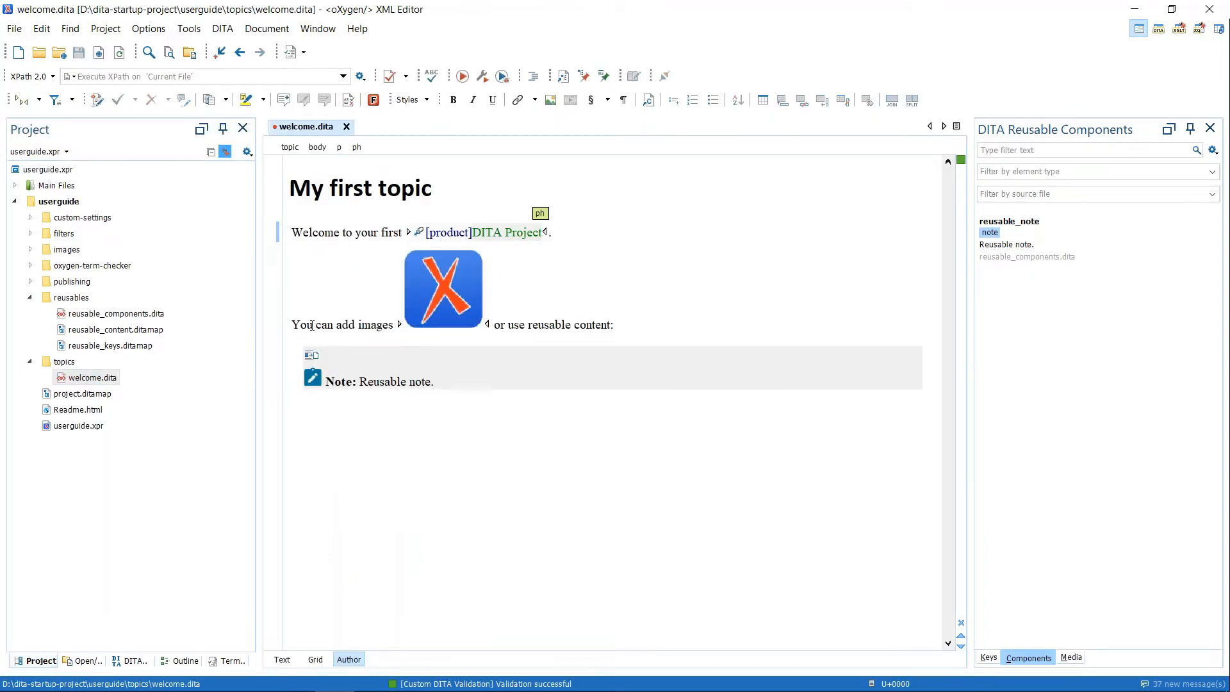
- Insert the reusable_note component after "You" in the second paragraph, and undo the insertion
{"action": "left_click", "coordinate": [311, 326]}
{"action": "double_click", "coordinate": [992, 270]}
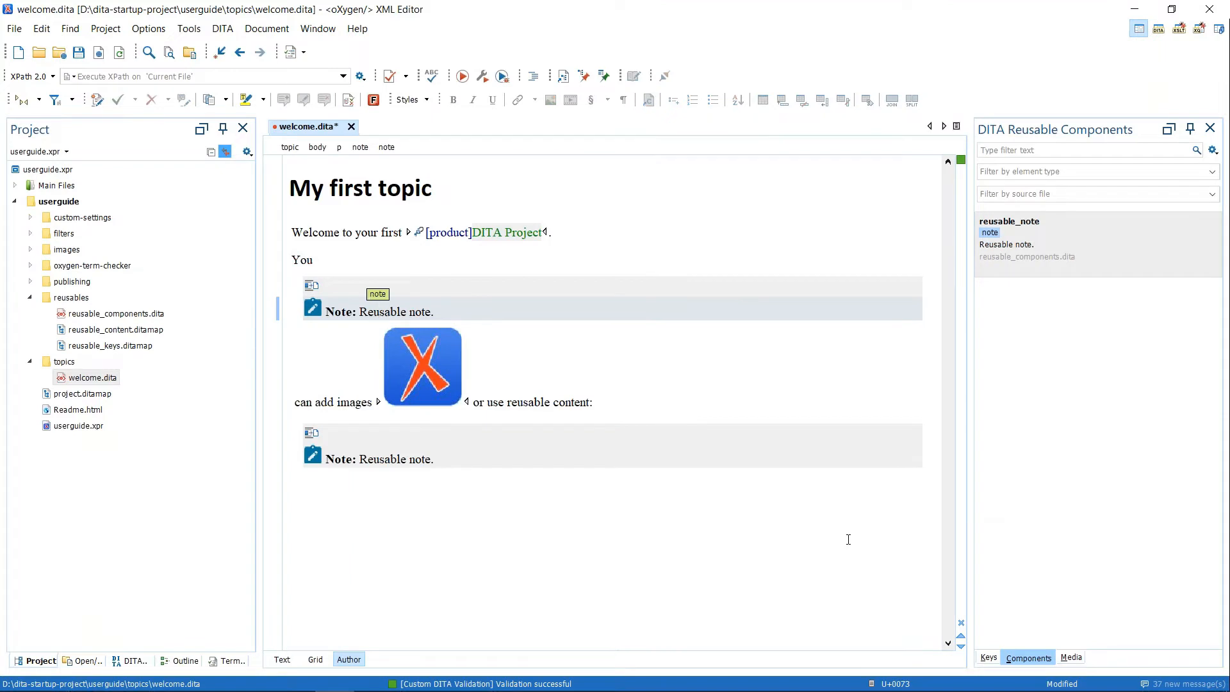
{"action": "key", "text": "ctrl+z"}
{"action": "mouse_move", "coordinate": [1098, 257]}
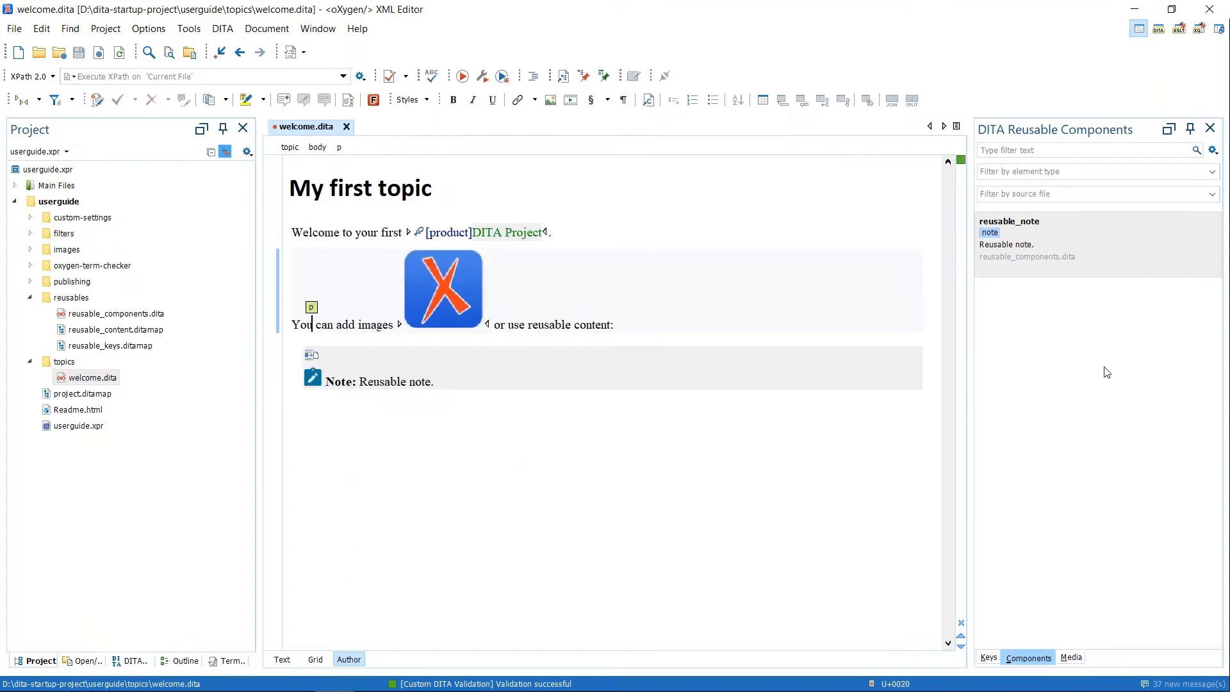
- Show the DITA Maps Manager and select the My first topic entry in project.ditamap
{"action": "left_click", "coordinate": [128, 314]}
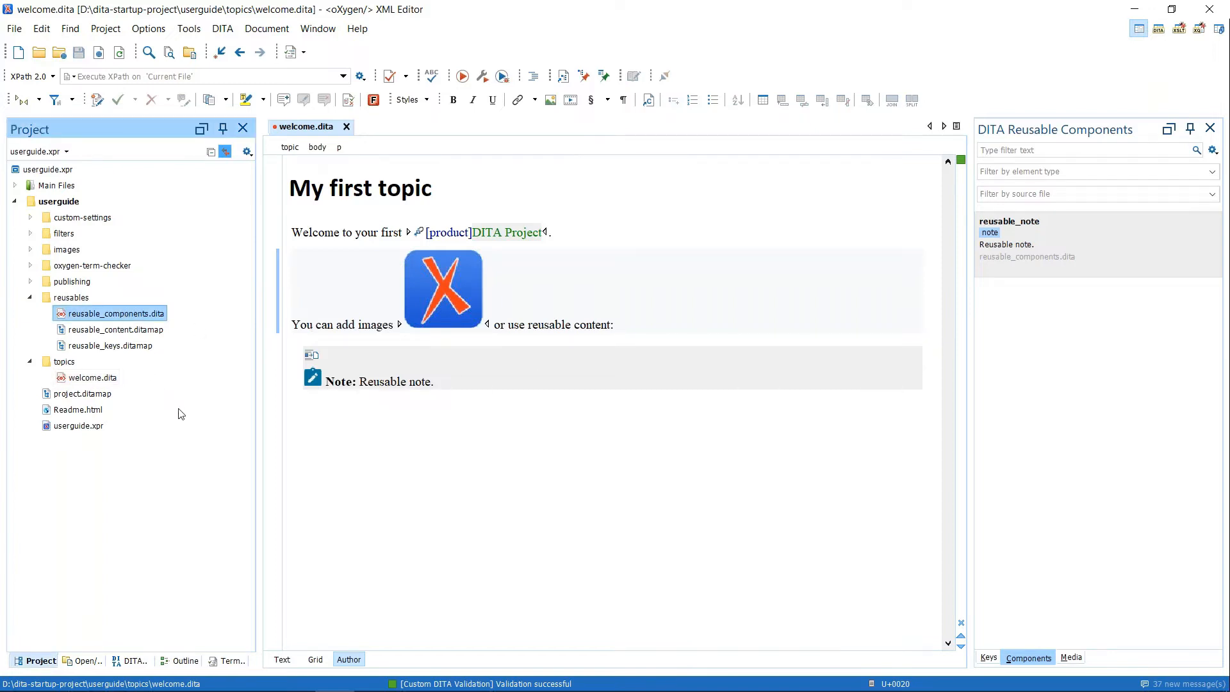
{"action": "left_click", "coordinate": [127, 662]}
{"action": "left_click", "coordinate": [35, 225]}
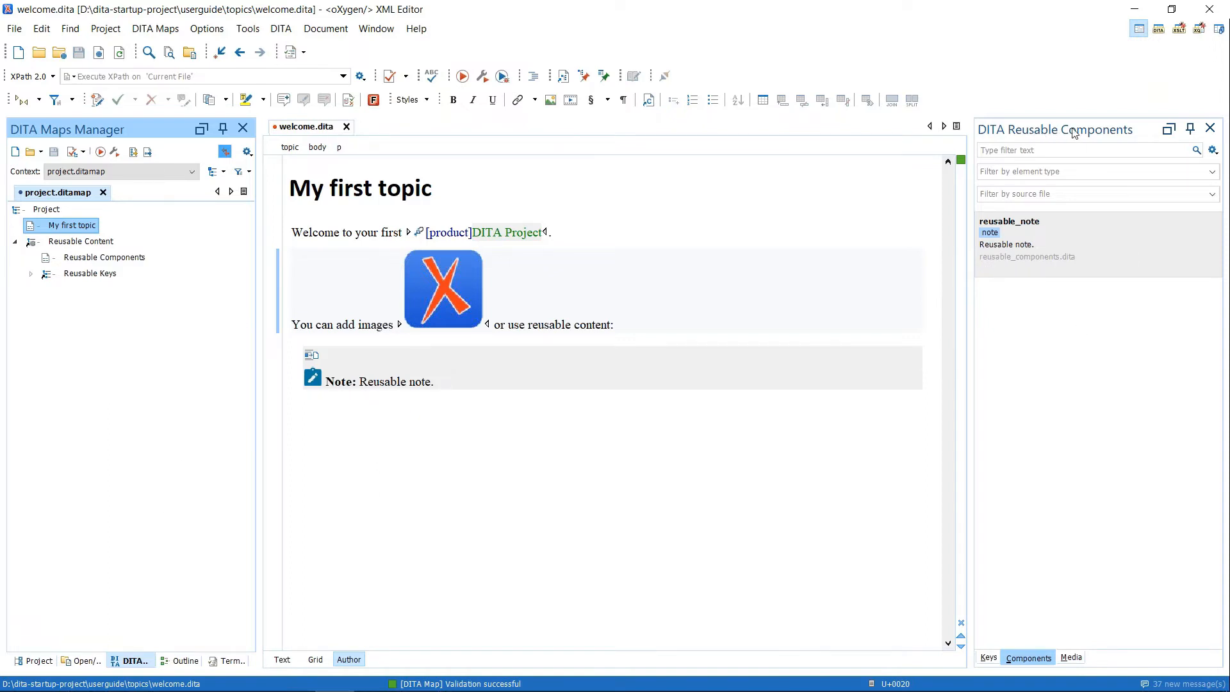
- Look at the welcome image among the reusable media, and return to the reusable components list
{"action": "left_click", "coordinate": [1072, 658]}
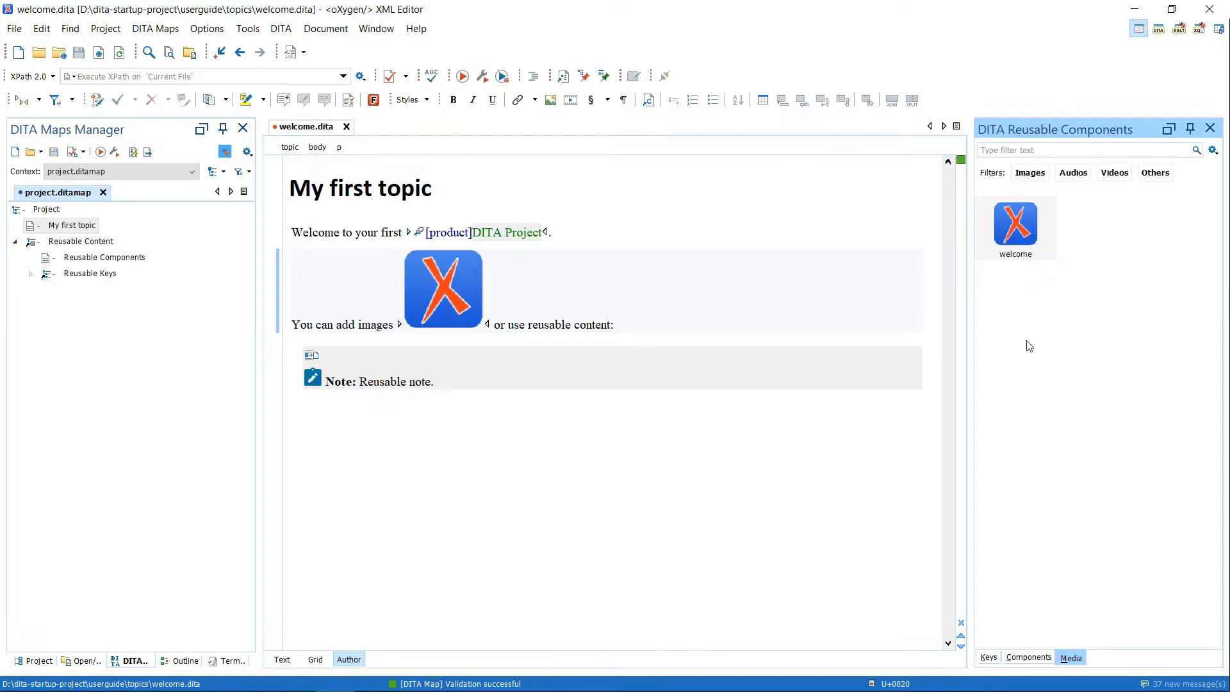
{"action": "left_click", "coordinate": [1025, 231]}
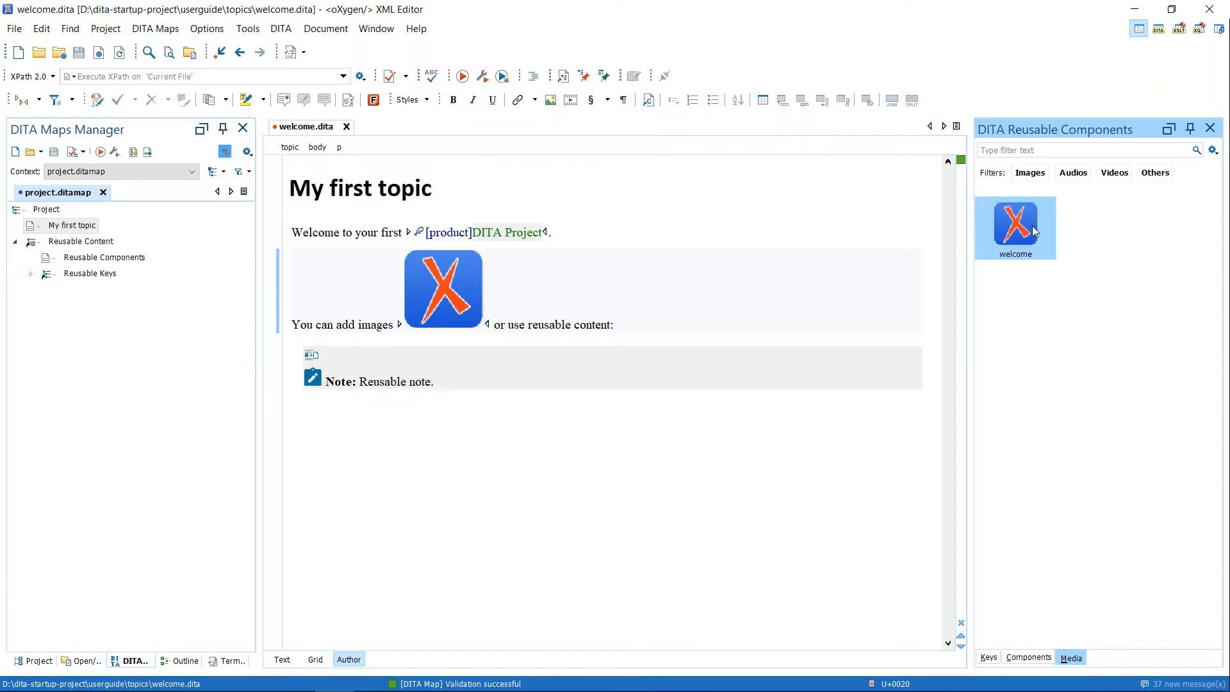
{"action": "left_click", "coordinate": [999, 150]}
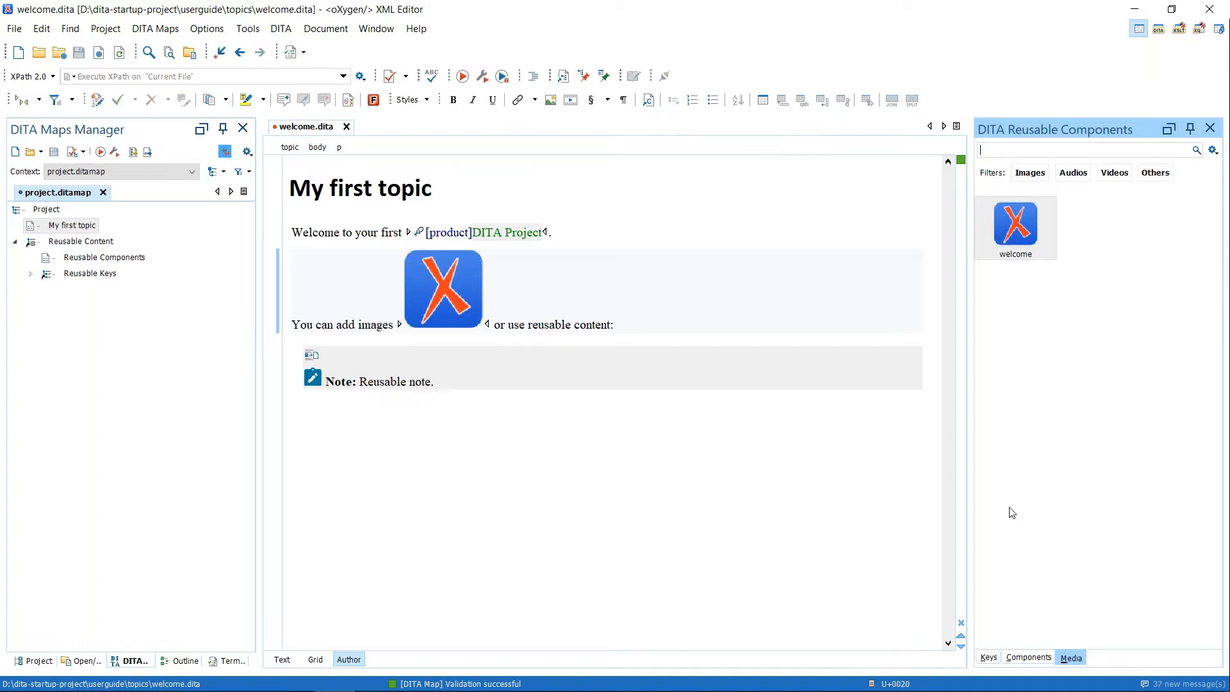
{"action": "left_click", "coordinate": [1048, 663]}
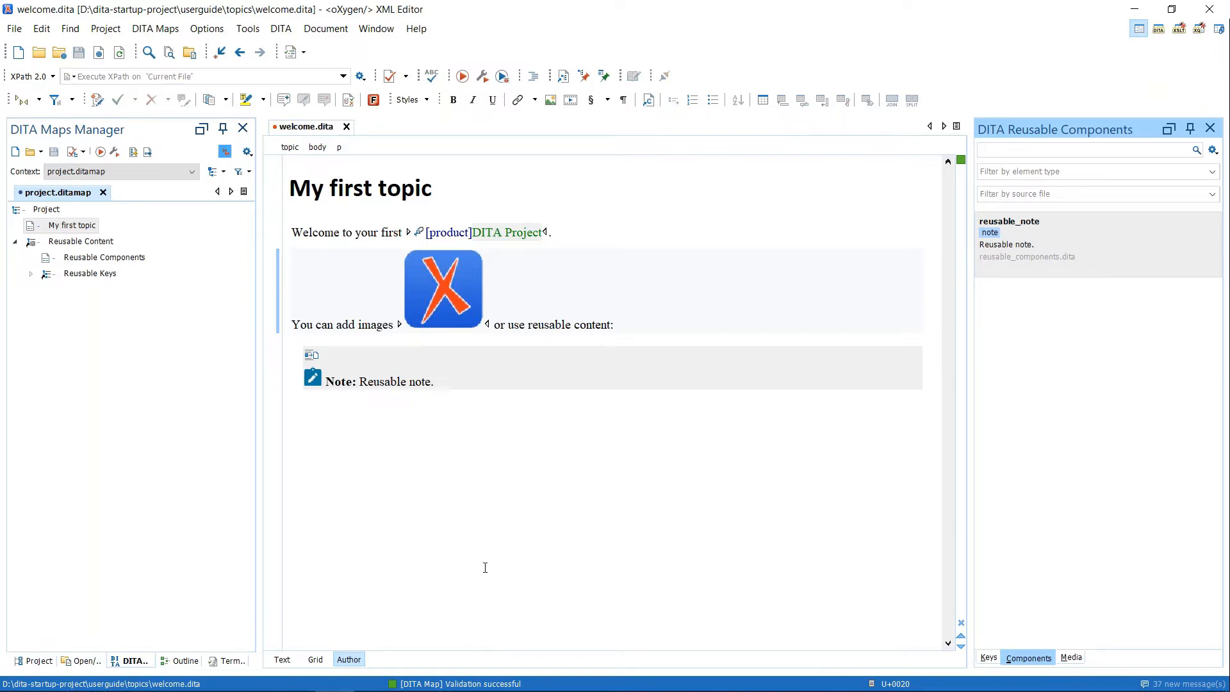
- Expand Main Files in the userguide.xpr project tree and select its project.ditamap
{"action": "key", "text": "alt+Tab"}
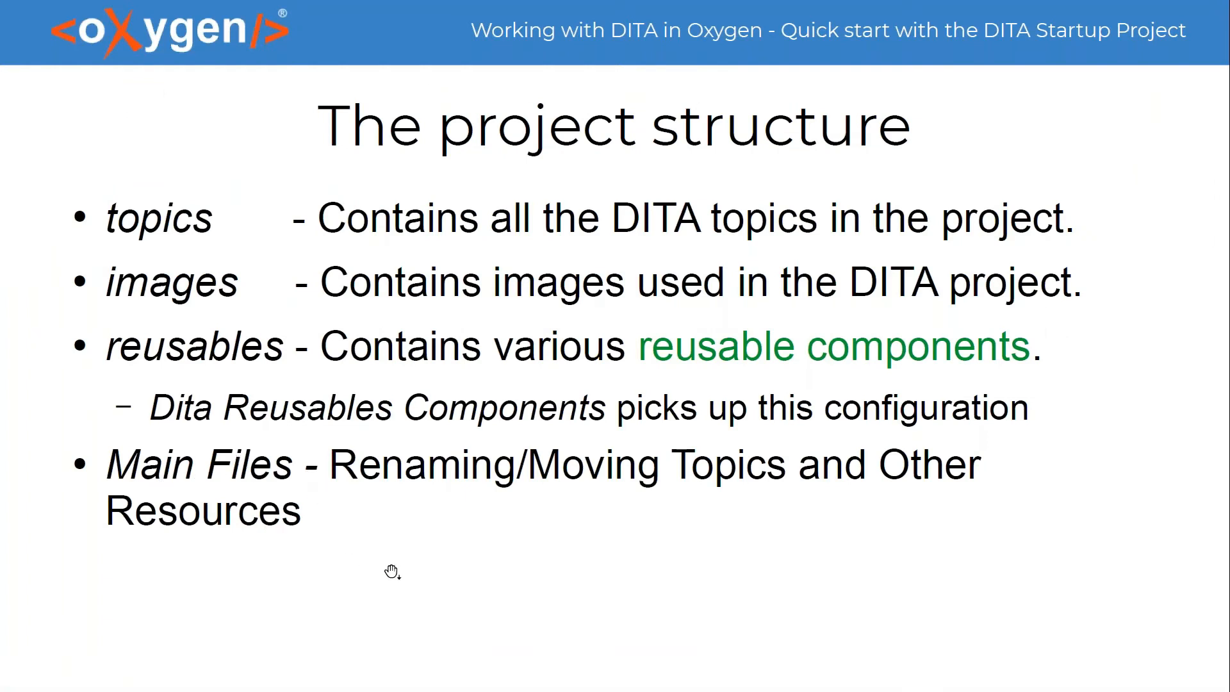
{"action": "key", "text": "alt+Tab"}
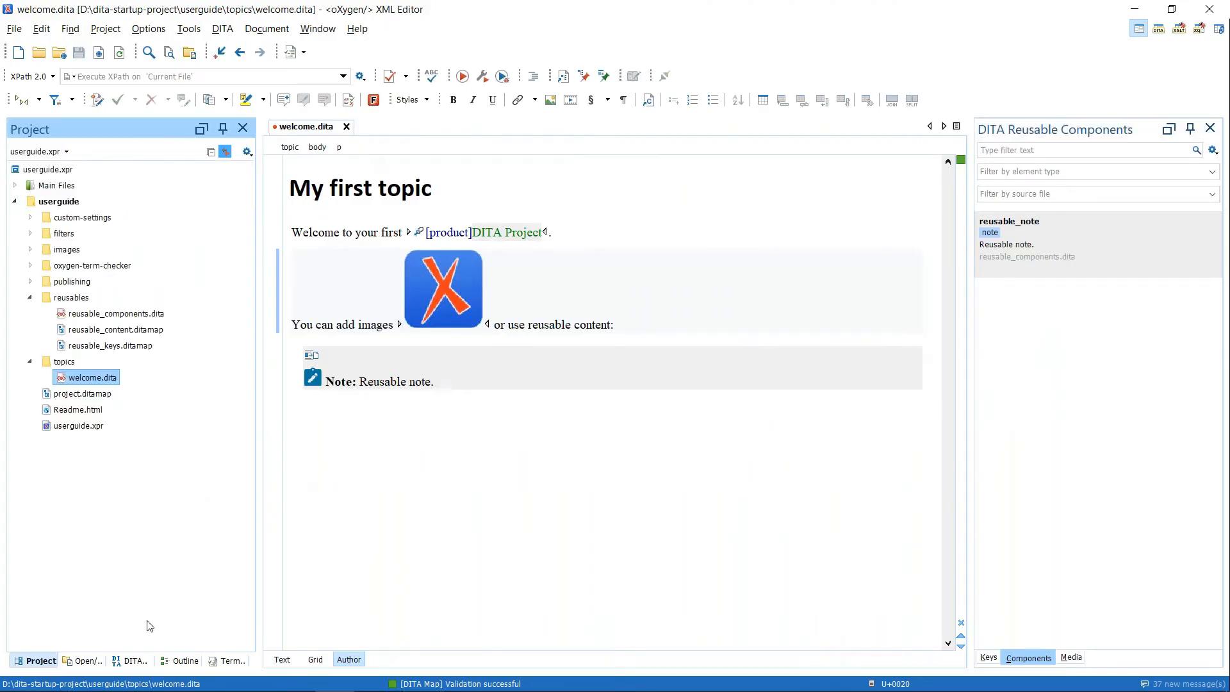
{"action": "left_click", "coordinate": [44, 186]}
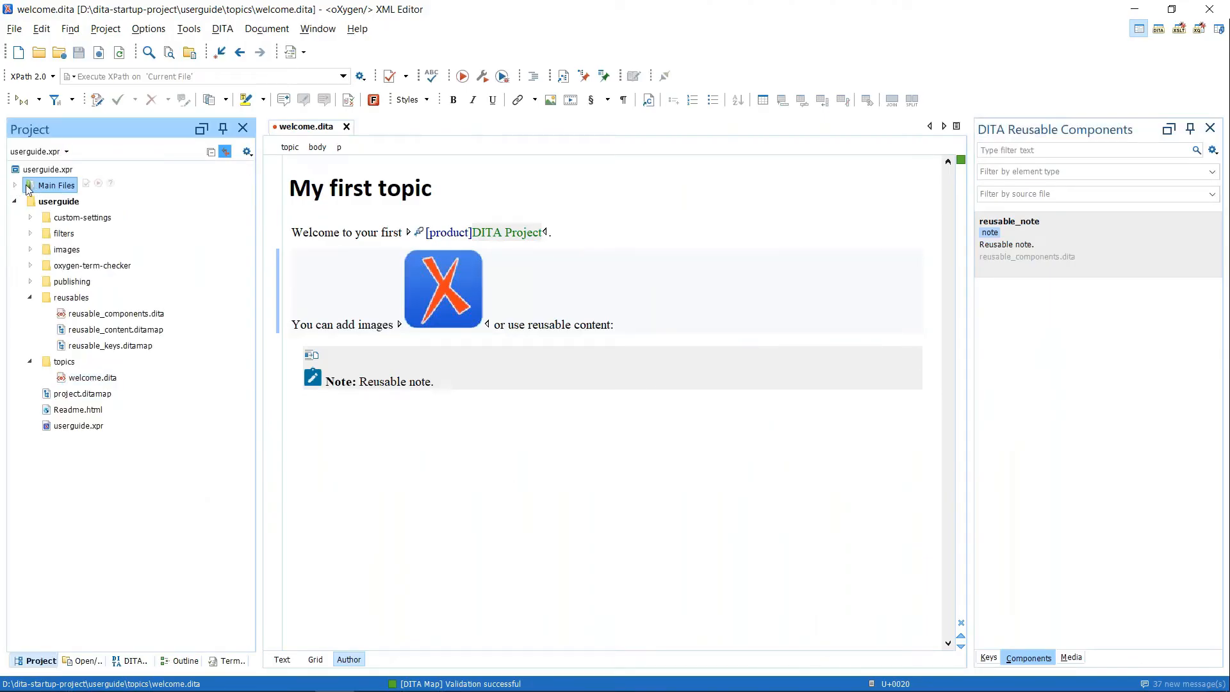
{"action": "left_click", "coordinate": [16, 185]}
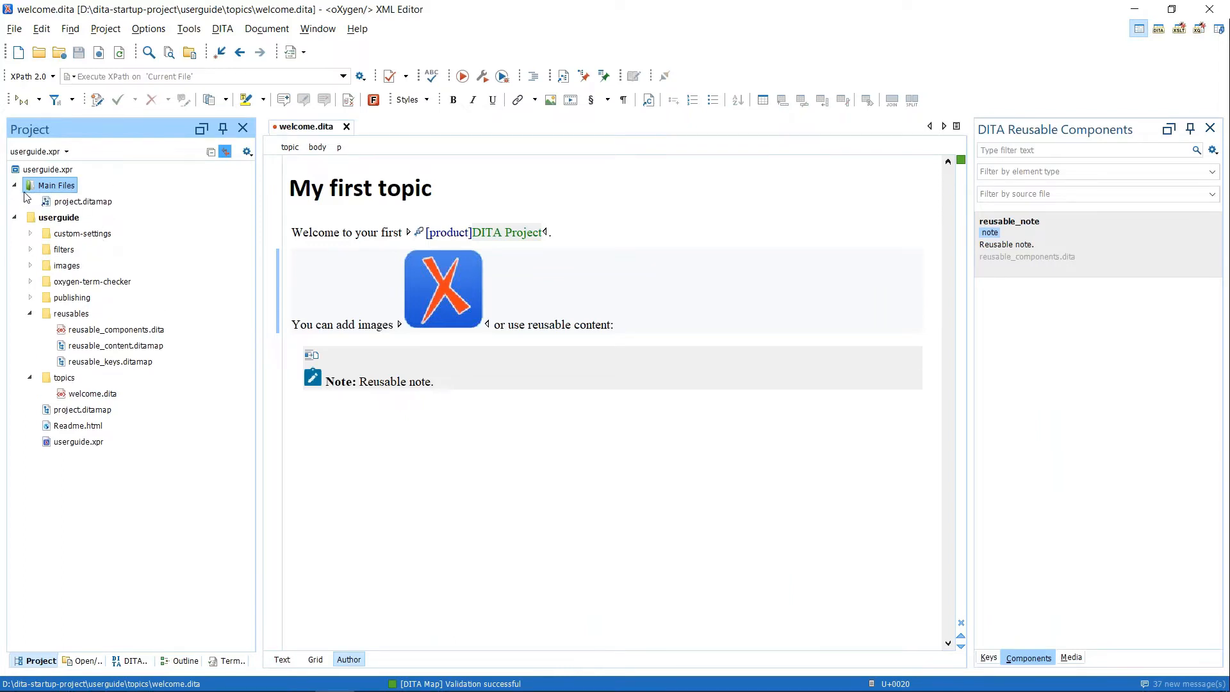
{"action": "left_click", "coordinate": [68, 203]}
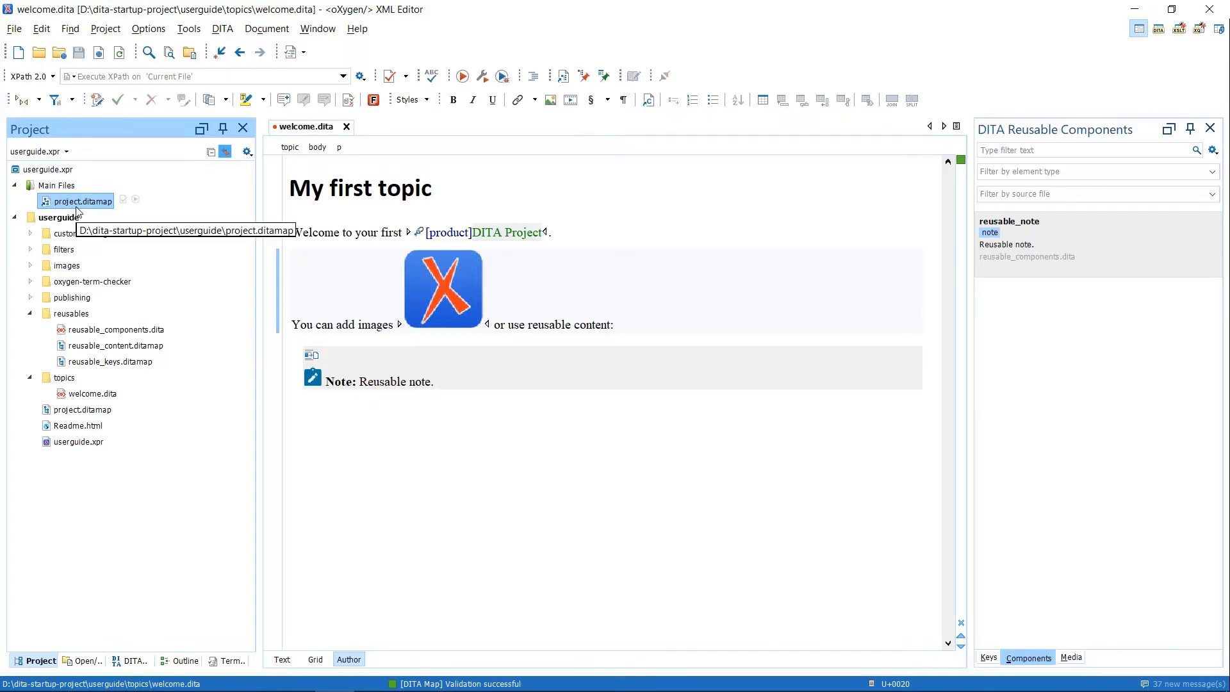
{"action": "key", "text": "alt+Tab"}
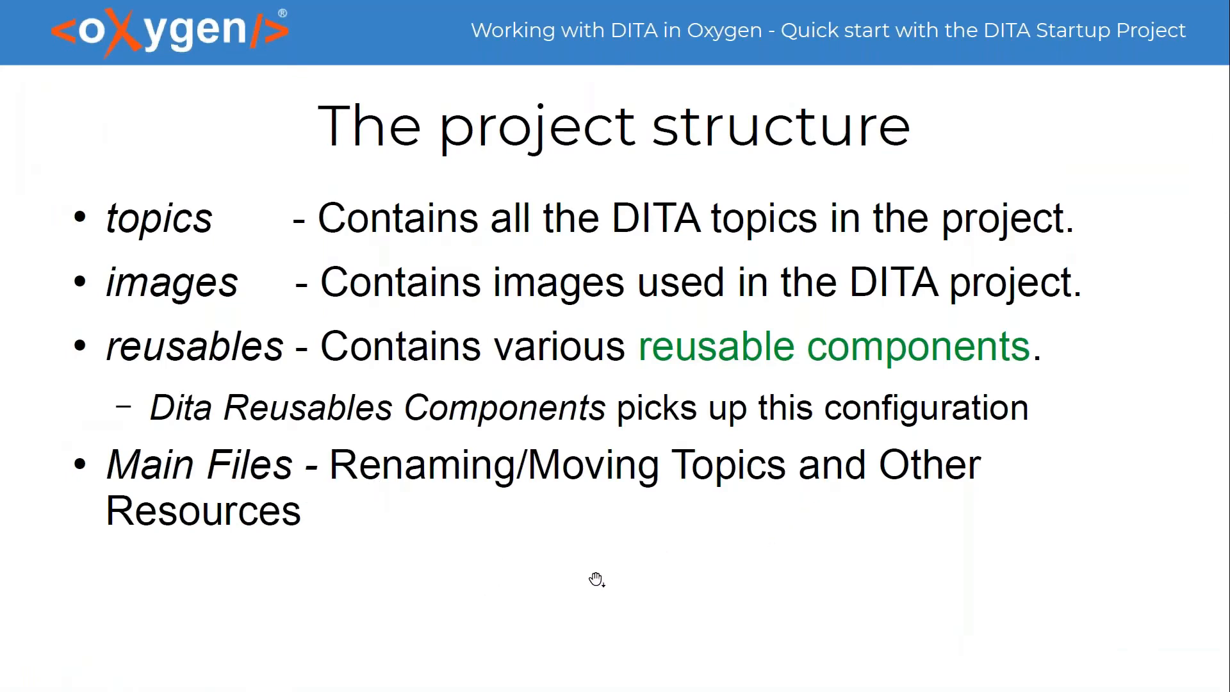
{"action": "key", "text": "alt+Tab"}
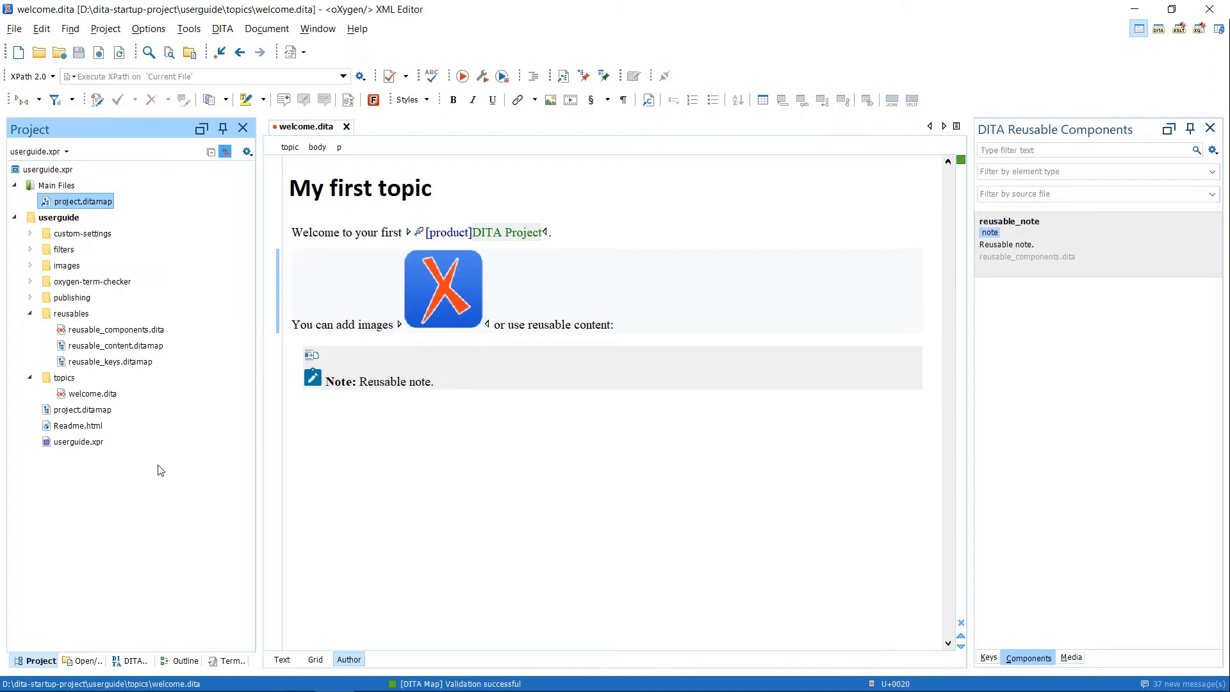
{"action": "right_click", "coordinate": [100, 397]}
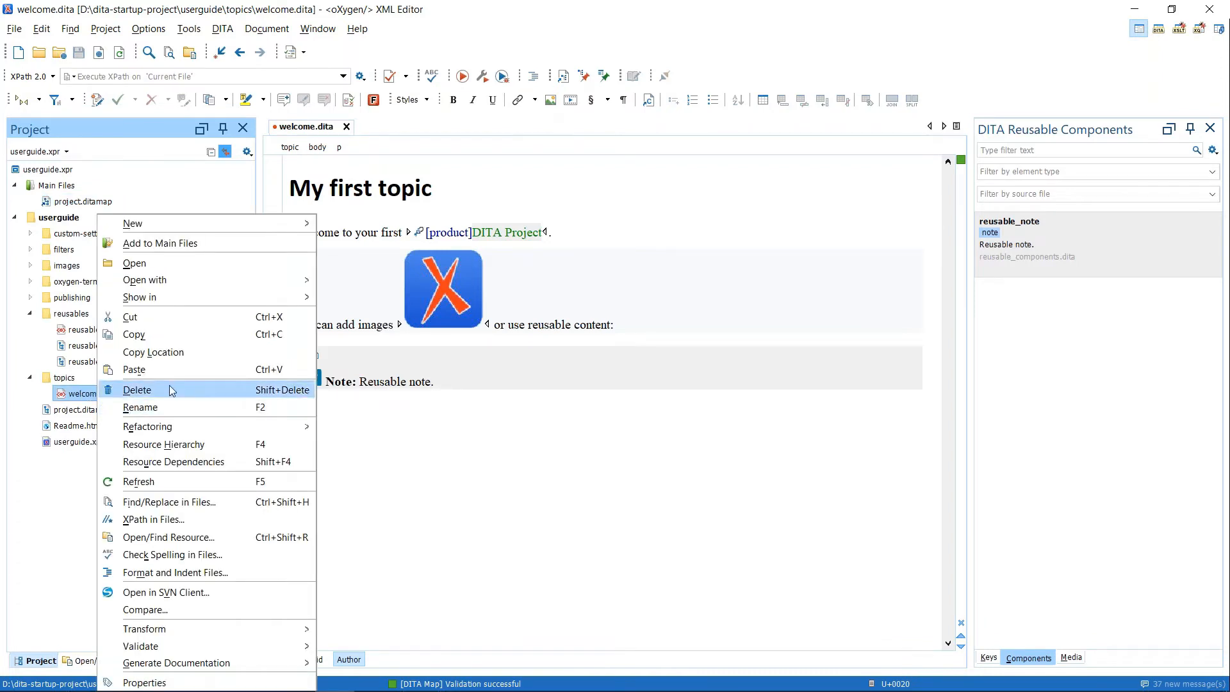
{"action": "left_click", "coordinate": [173, 407]}
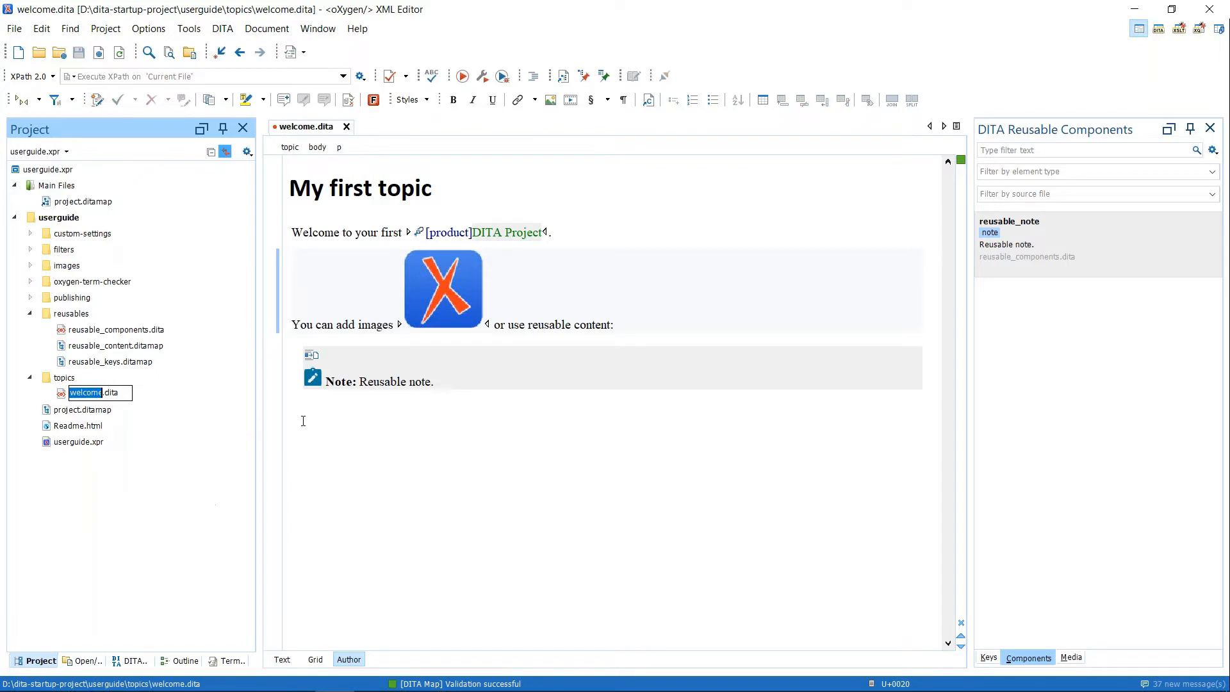
{"action": "left_click", "coordinate": [97, 393]}
- Expand the project's images folder and select welcome.png
{"action": "left_click", "coordinate": [59, 266]}
{"action": "left_click", "coordinate": [30, 266]}
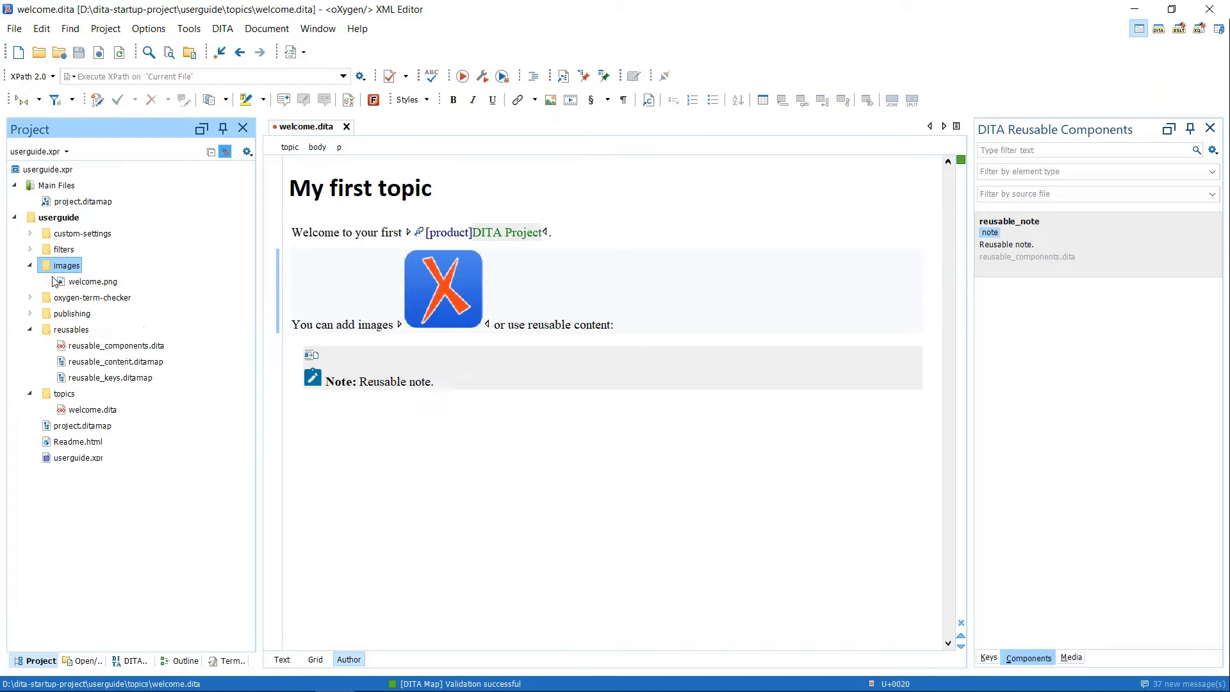
{"action": "left_click", "coordinate": [54, 282]}
{"action": "right_click", "coordinate": [91, 285]}
{"action": "mouse_move", "coordinate": [101, 298]}
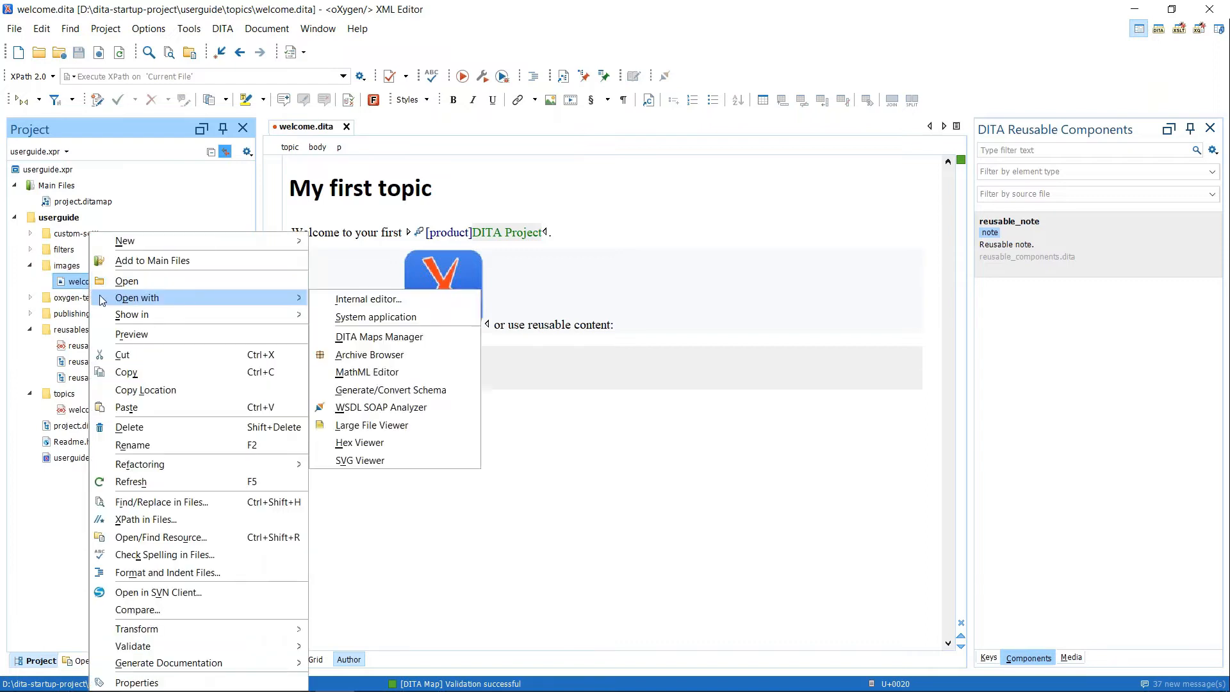
{"action": "mouse_move", "coordinate": [287, 470]}
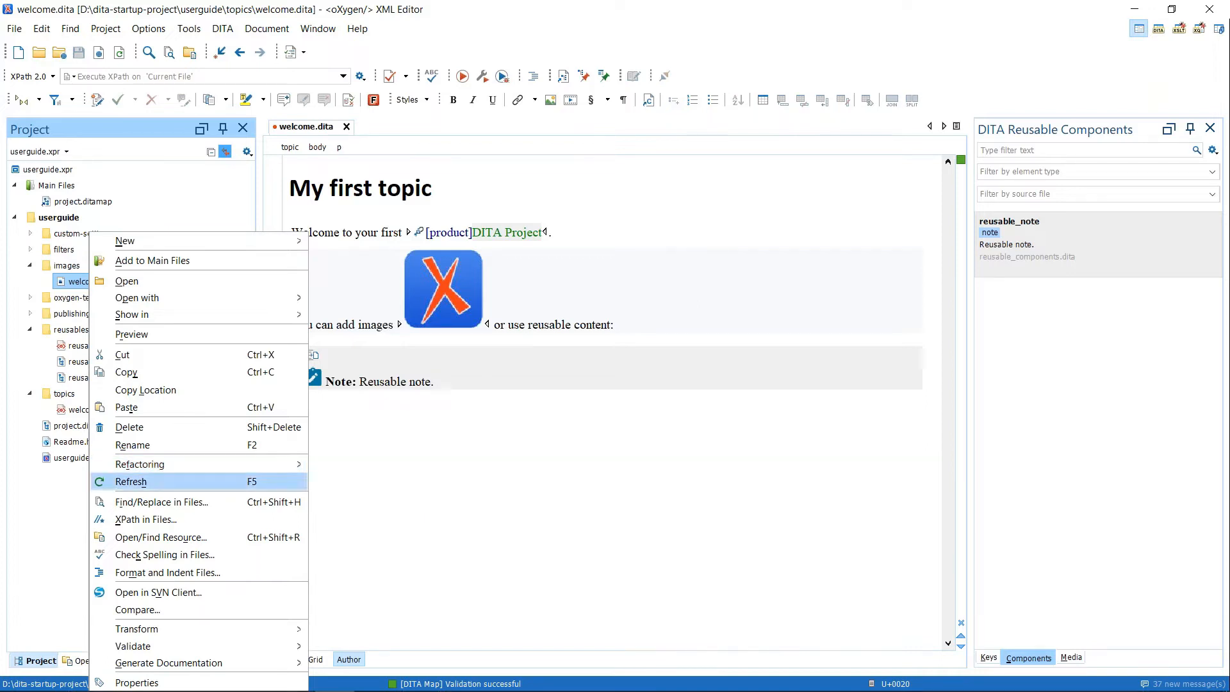
{"action": "left_click", "coordinate": [62, 274]}
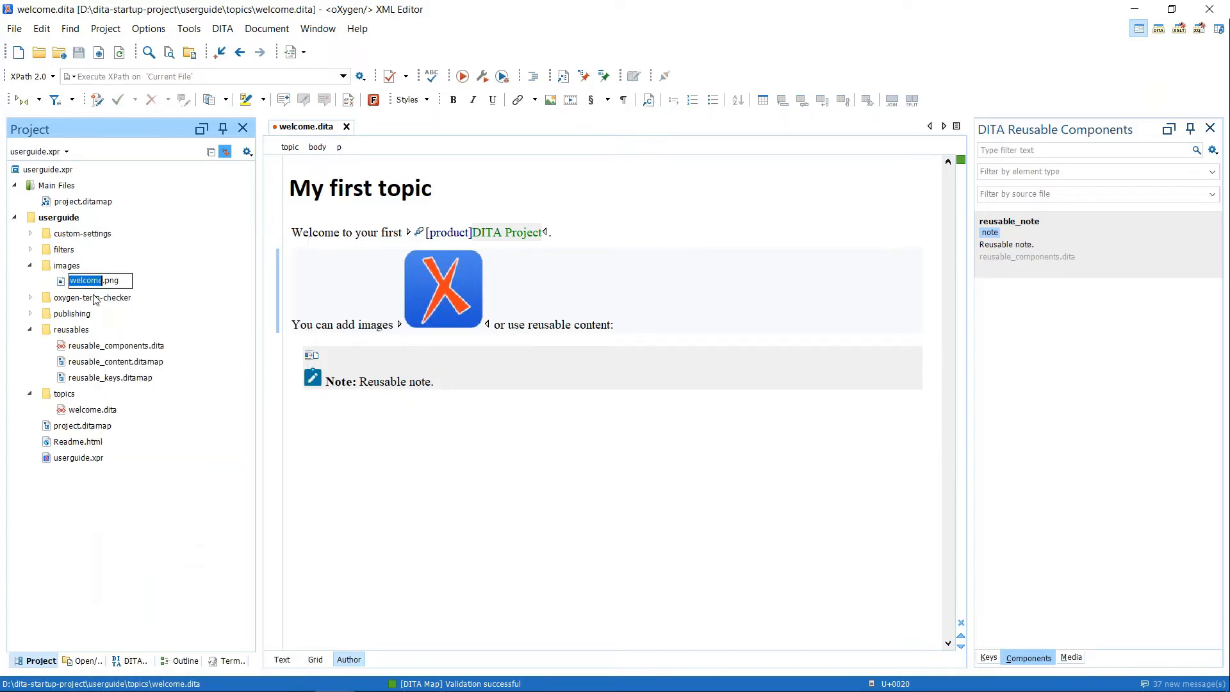
{"action": "left_click", "coordinate": [91, 298]}
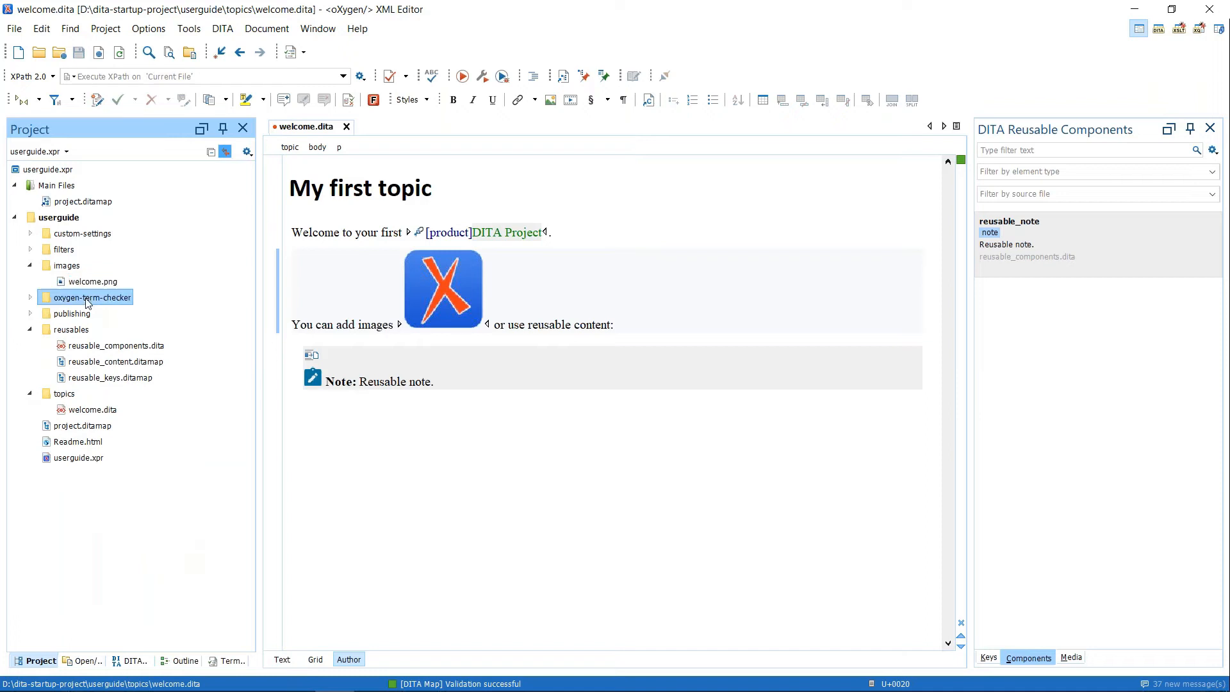
{"action": "left_click", "coordinate": [72, 204]}
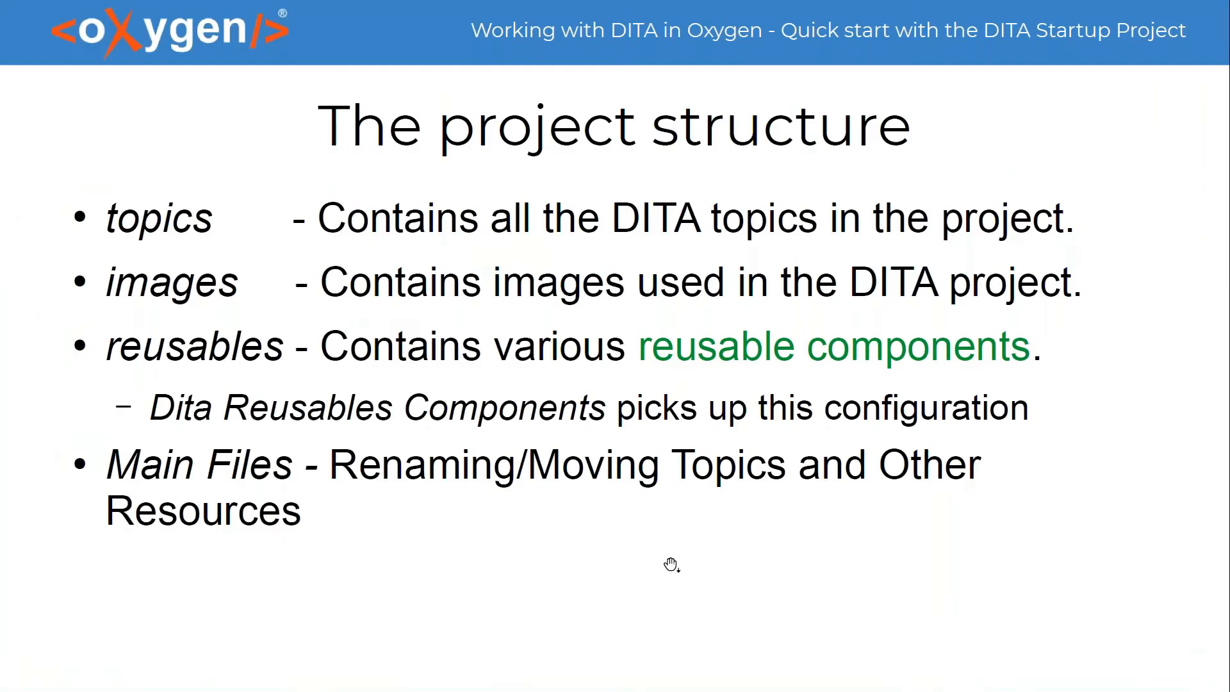
{"action": "left_click", "coordinate": [679, 562]}
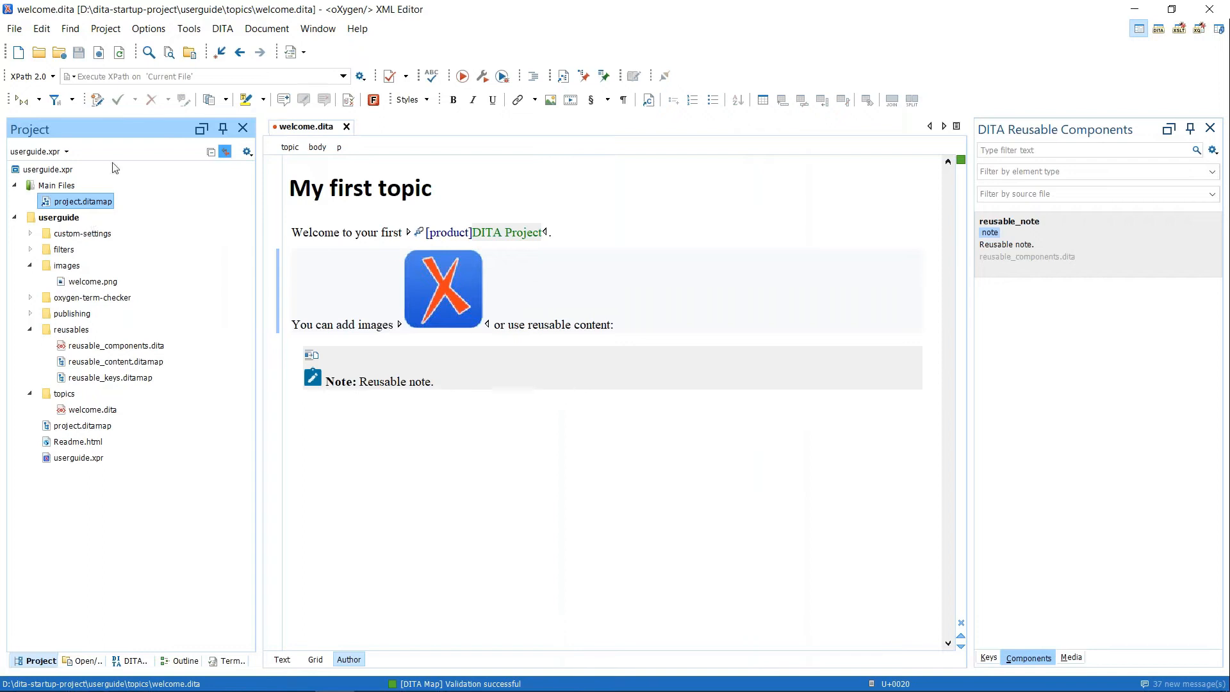
- Open the preferences and restrict the list to pages whose options are saved at project level
{"action": "left_click", "coordinate": [150, 33]}
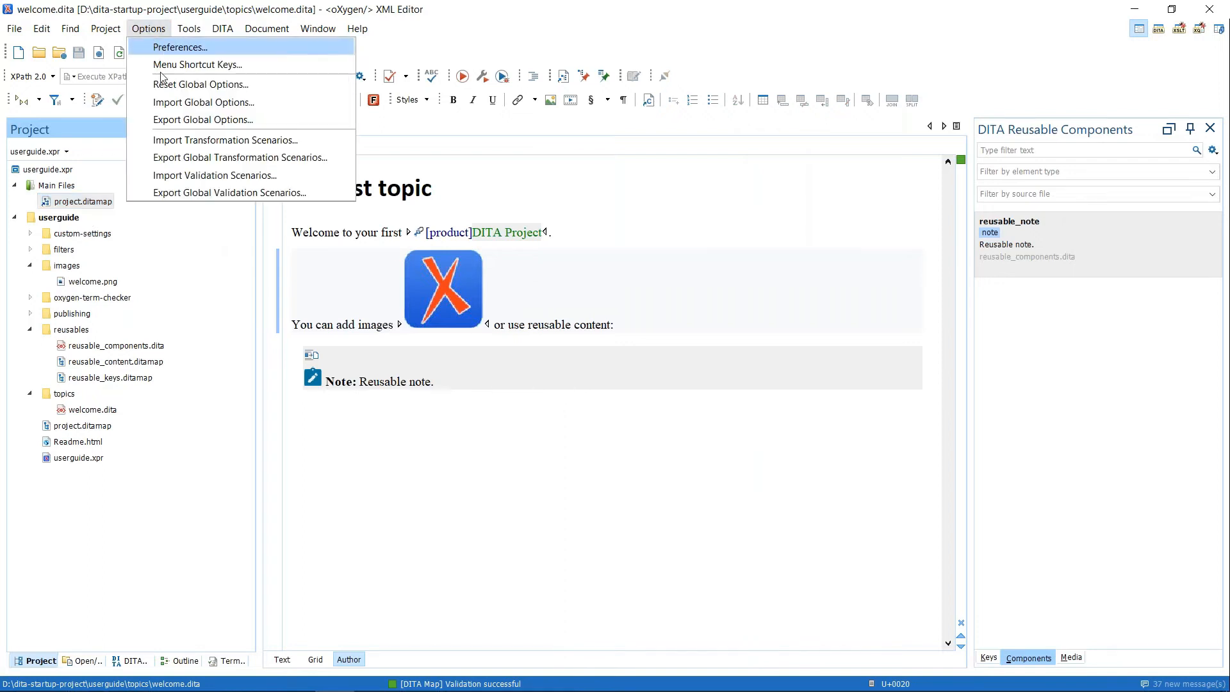
{"action": "left_click", "coordinate": [163, 42]}
{"action": "left_click", "coordinate": [482, 57]}
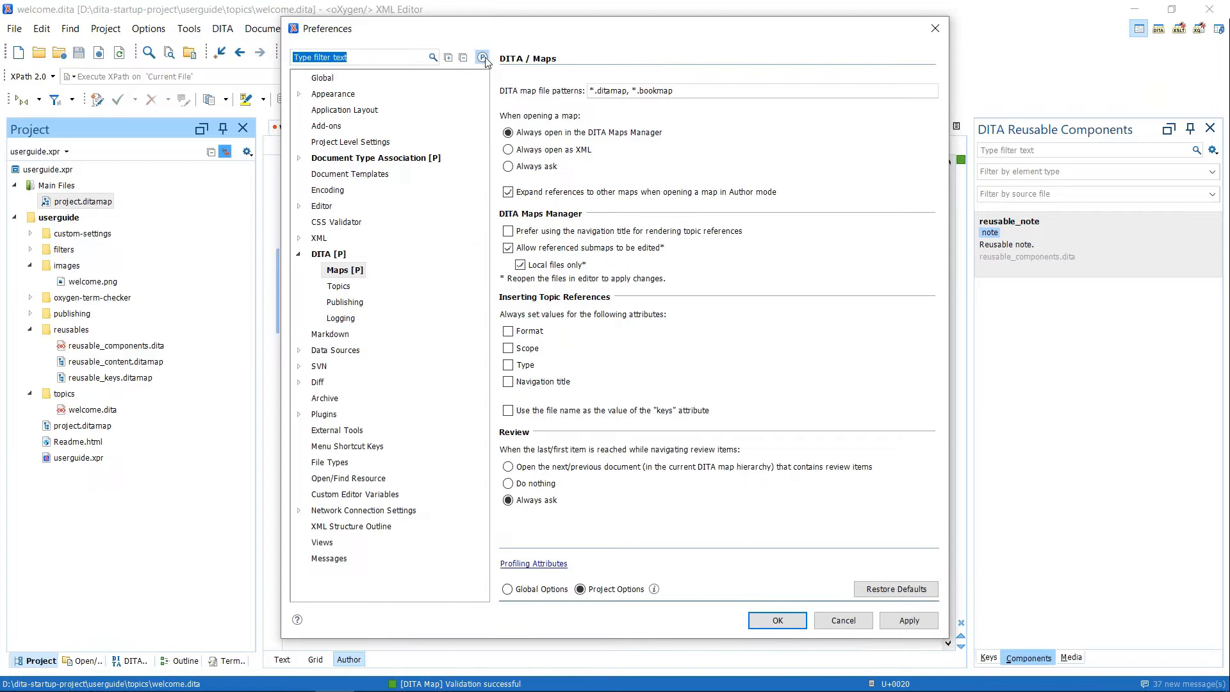
{"action": "left_click", "coordinate": [482, 58]}
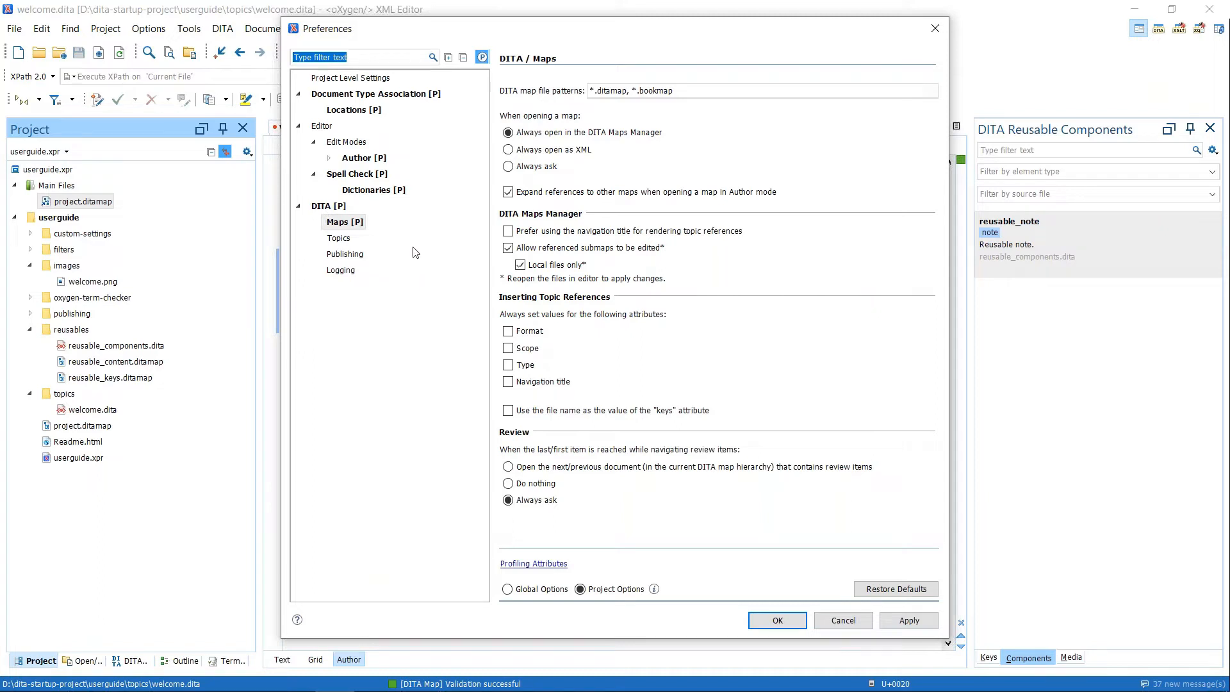
- Review the project's Spell Check and Dictionaries options, highlighting the learned-words folder in the custom location, and close the preferences
{"action": "left_click", "coordinate": [357, 176]}
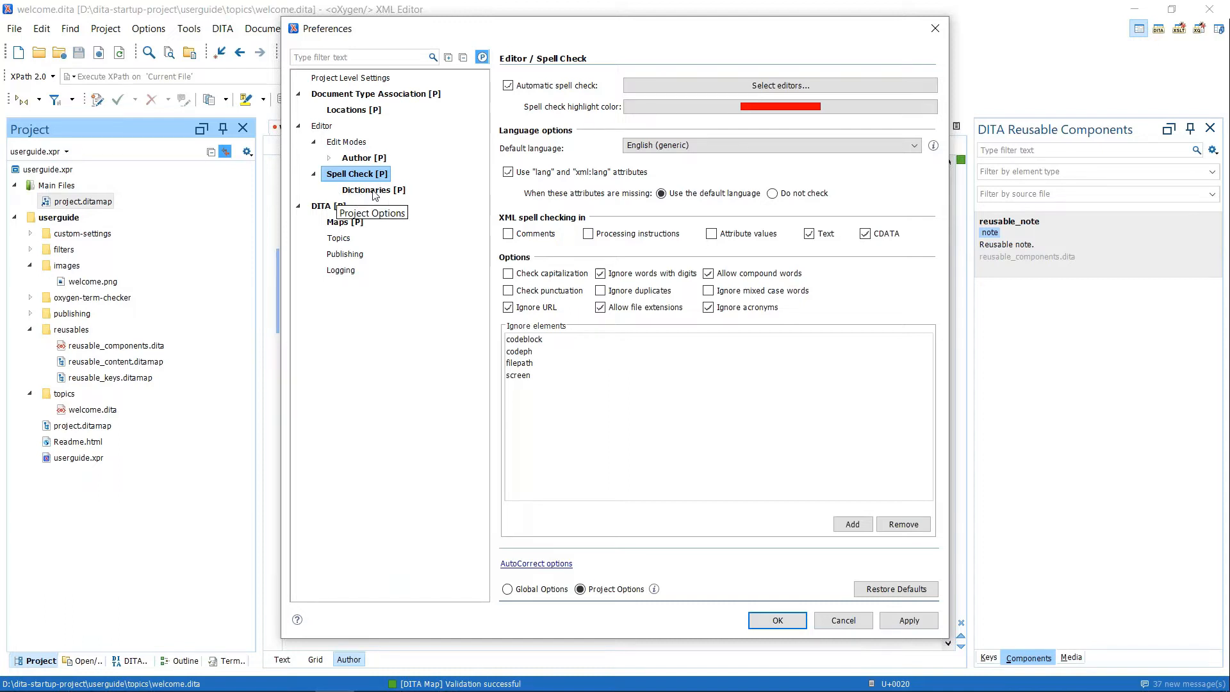
{"action": "left_click", "coordinate": [375, 191]}
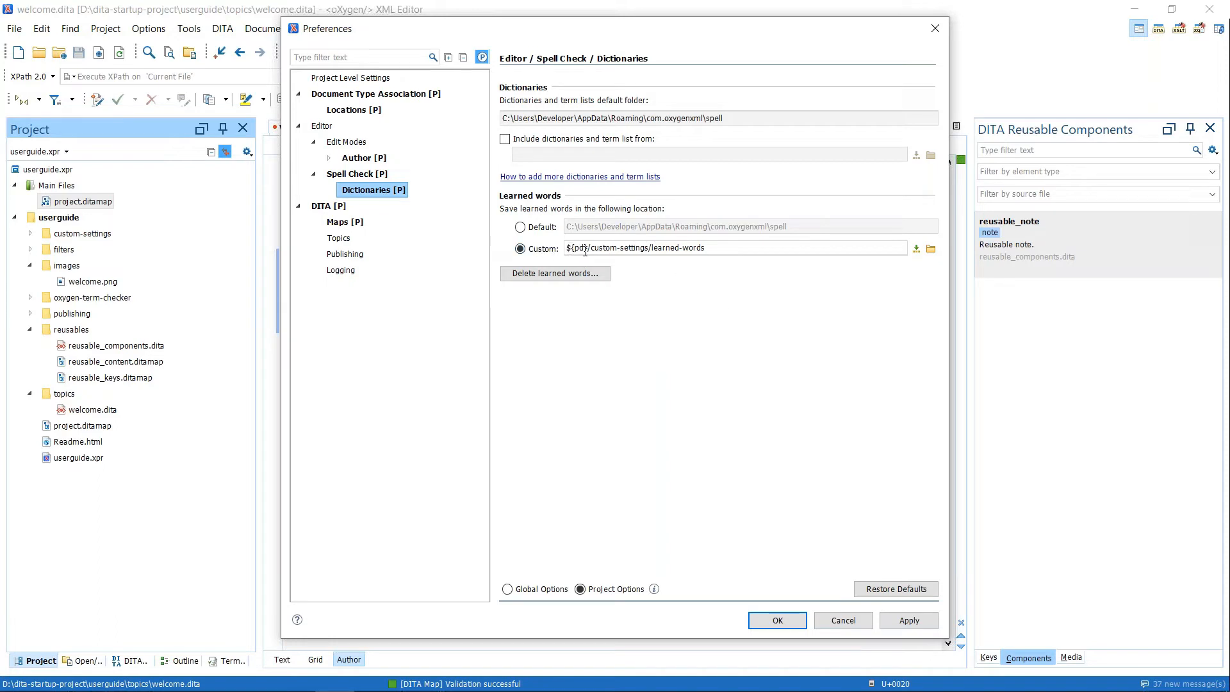
{"action": "left_click_drag", "start_coordinate": [571, 250], "coordinate": [652, 249]}
{"action": "left_click", "coordinate": [680, 248]}
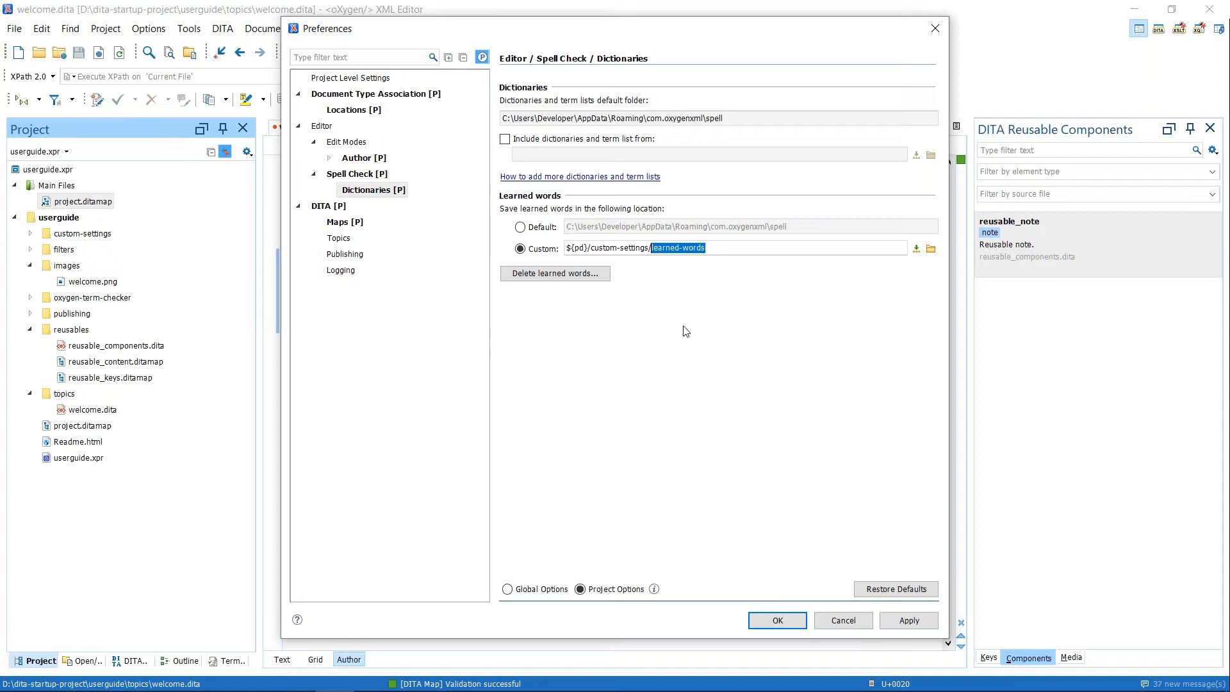
{"action": "left_click", "coordinate": [360, 179]}
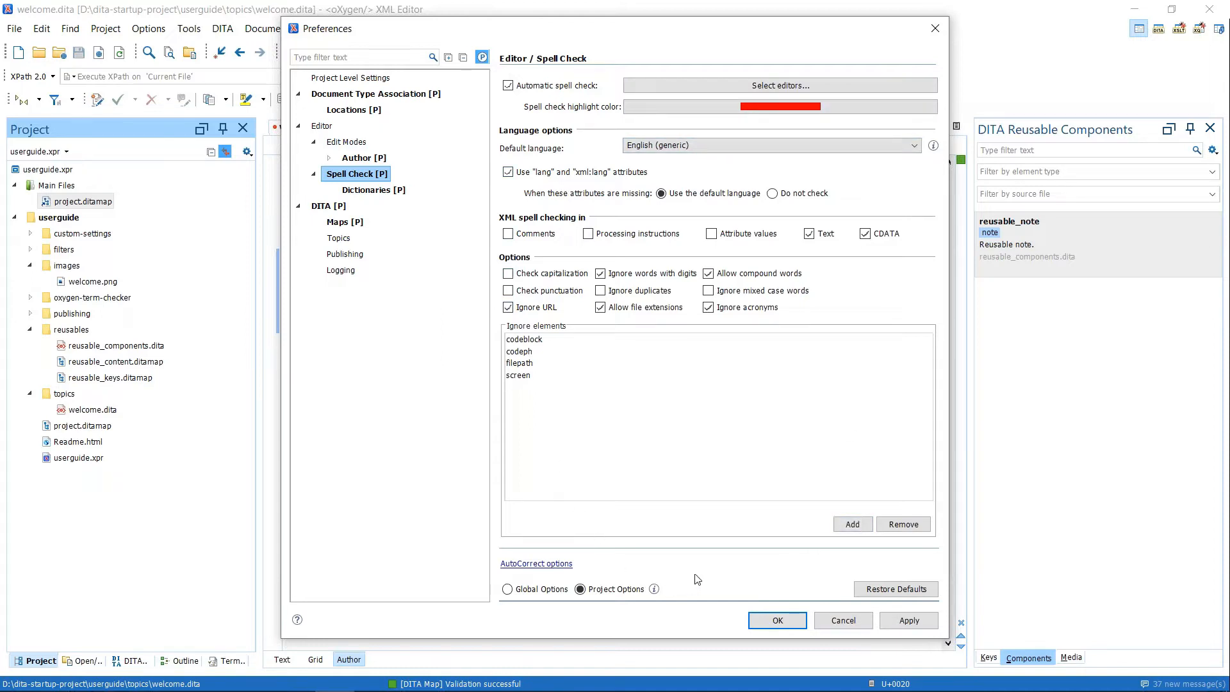
{"action": "left_click", "coordinate": [777, 620]}
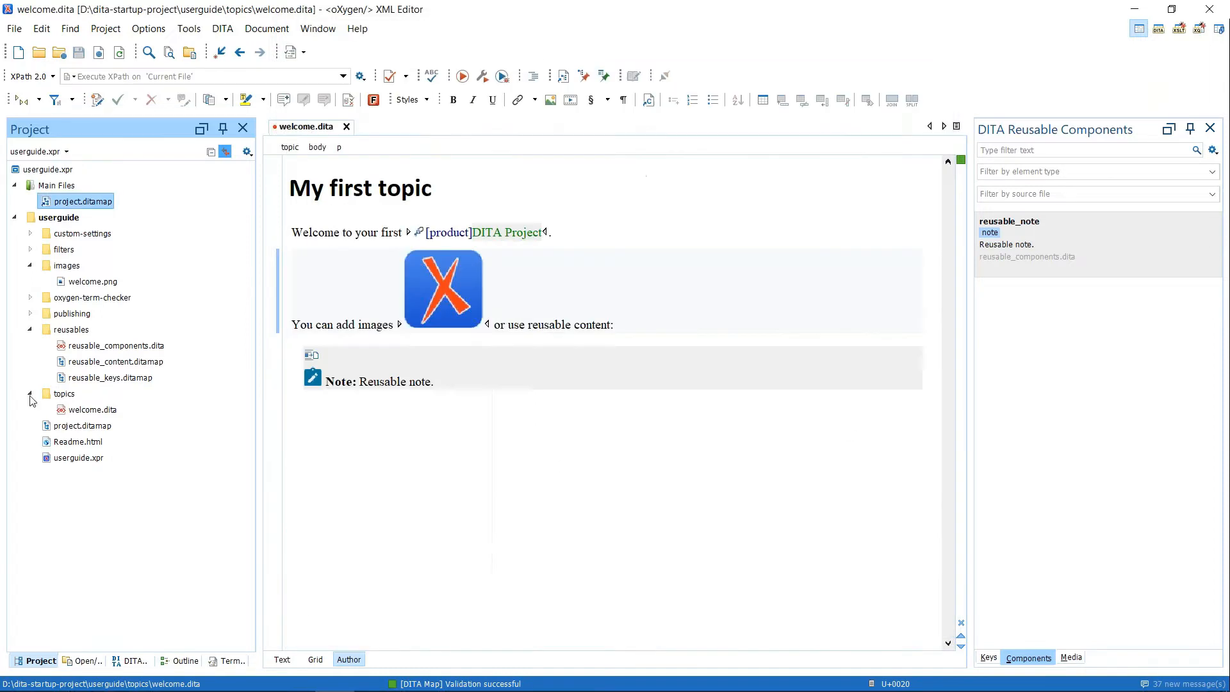
- In the project tree, select en.tdi in the learned-words folder of custom-settings, and collapse the images and frameworks folders
{"action": "left_click", "coordinate": [30, 265]}
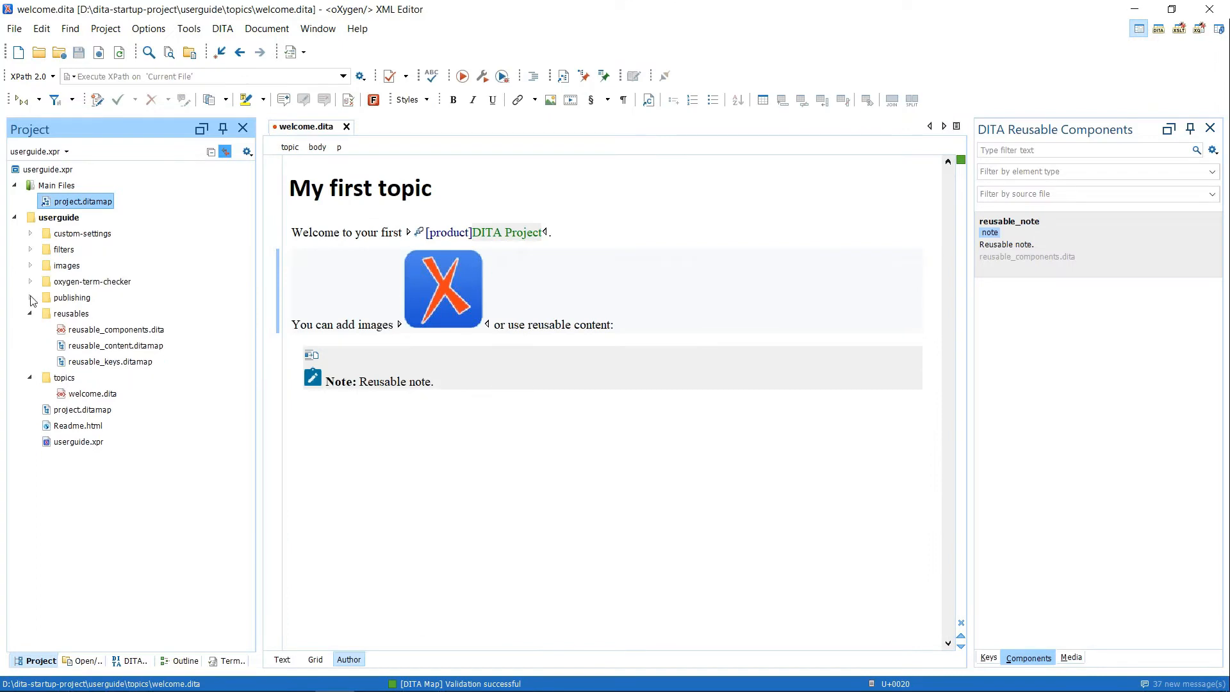
{"action": "left_click", "coordinate": [30, 234]}
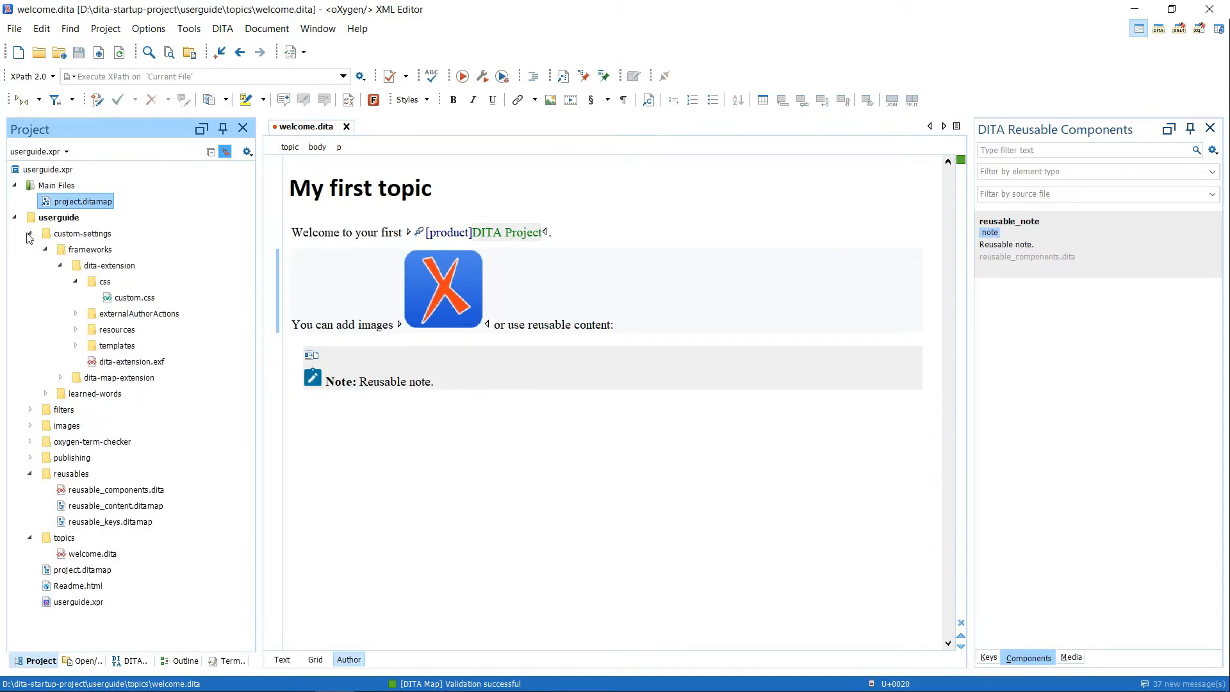
{"action": "left_click", "coordinate": [45, 394]}
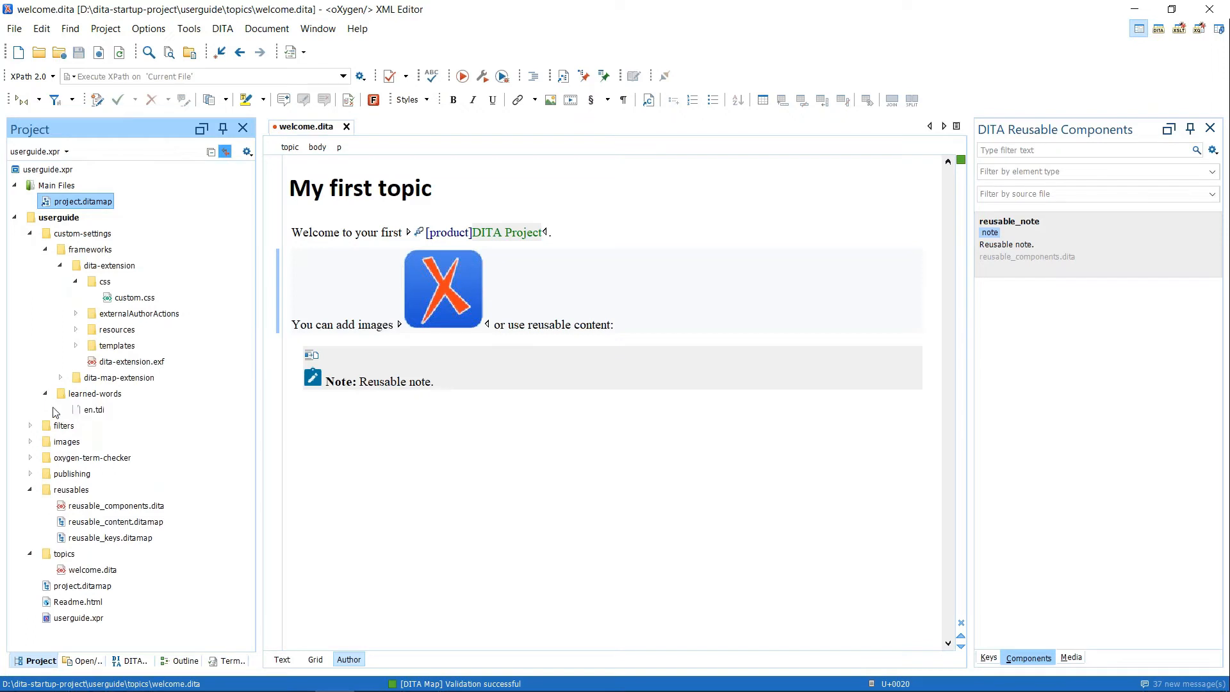
{"action": "left_click", "coordinate": [92, 411]}
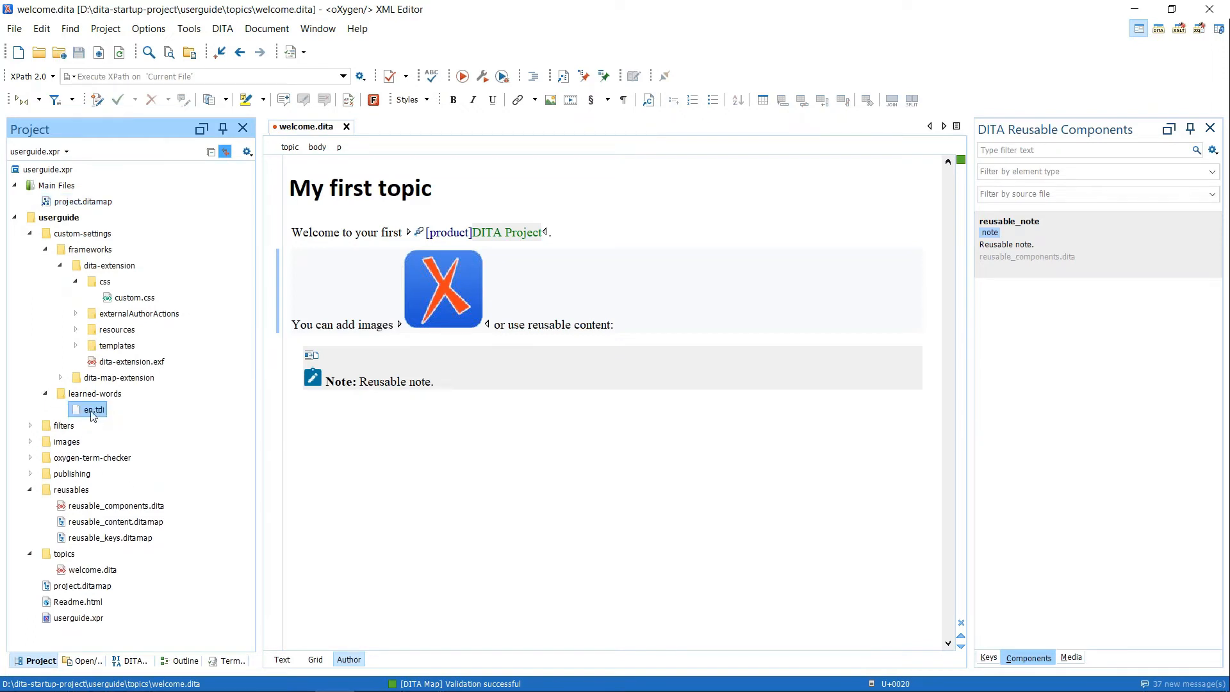
{"action": "left_click", "coordinate": [59, 266]}
{"action": "left_click", "coordinate": [45, 250]}
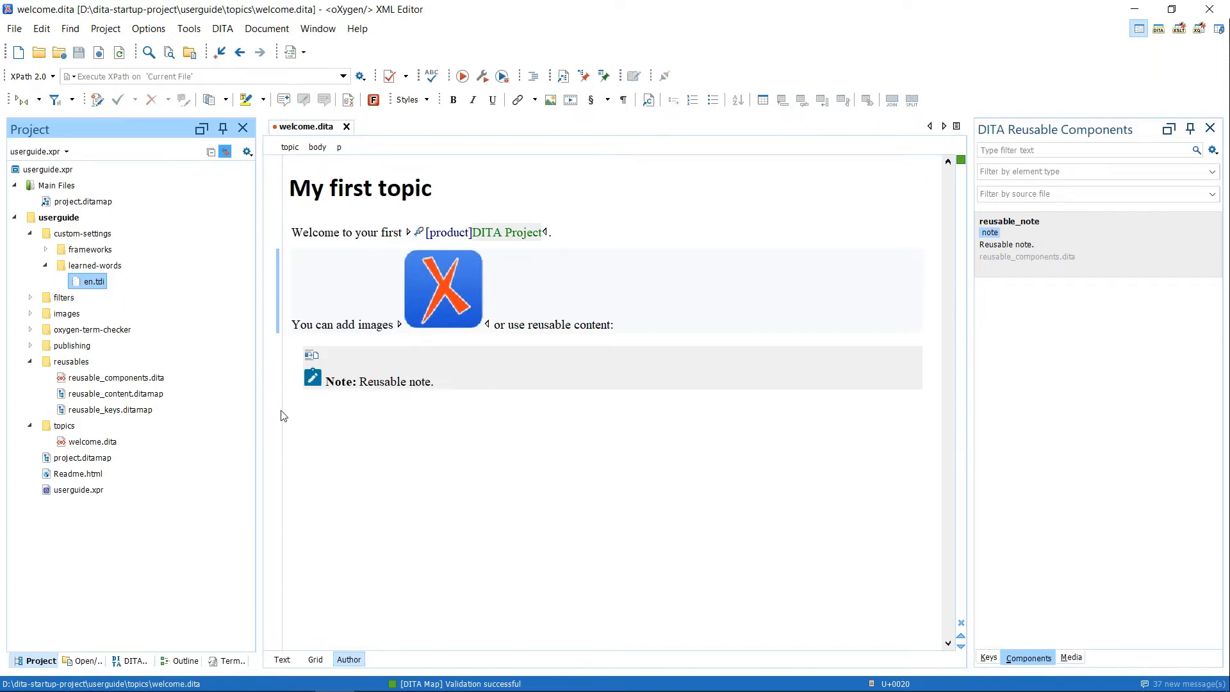
{"action": "key", "text": "alt+Tab"}
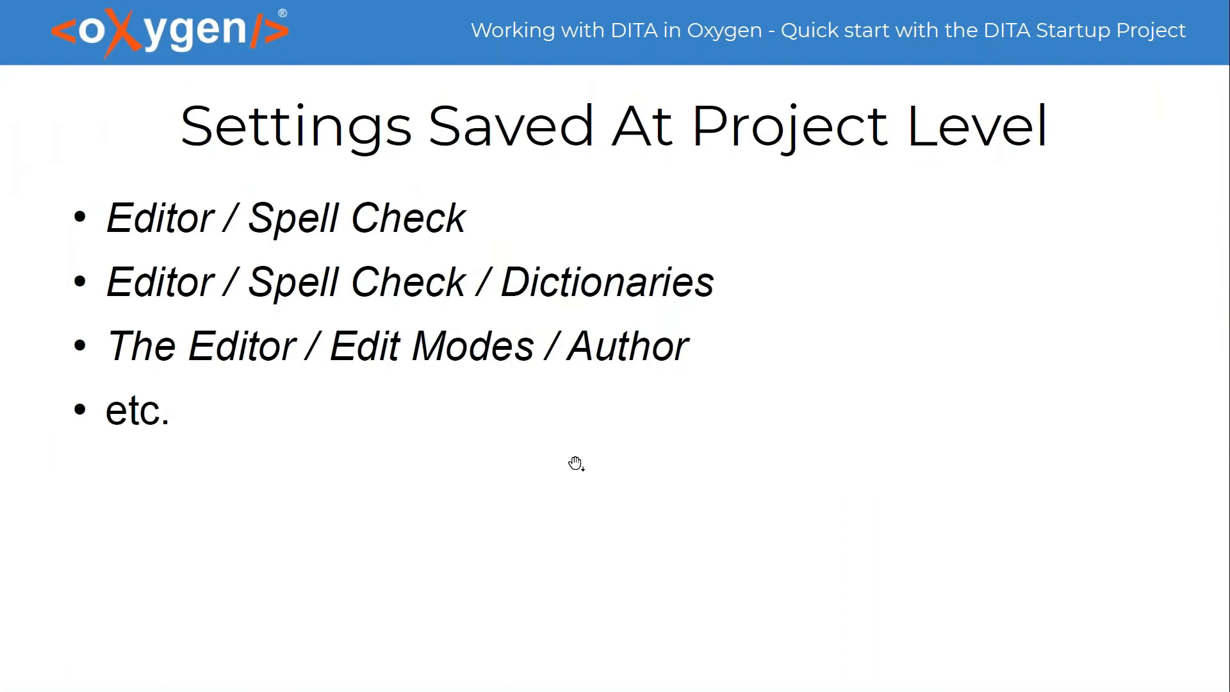
{"action": "left_click", "coordinate": [576, 463]}
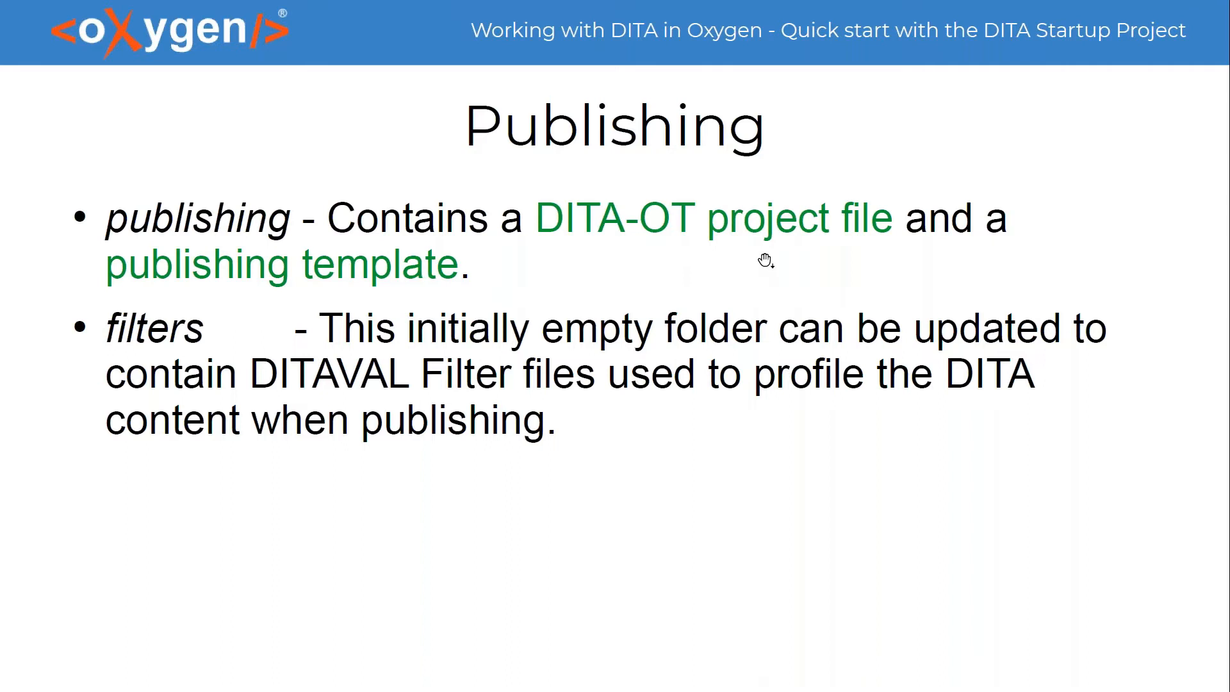
{"action": "key", "text": "alt+Tab"}
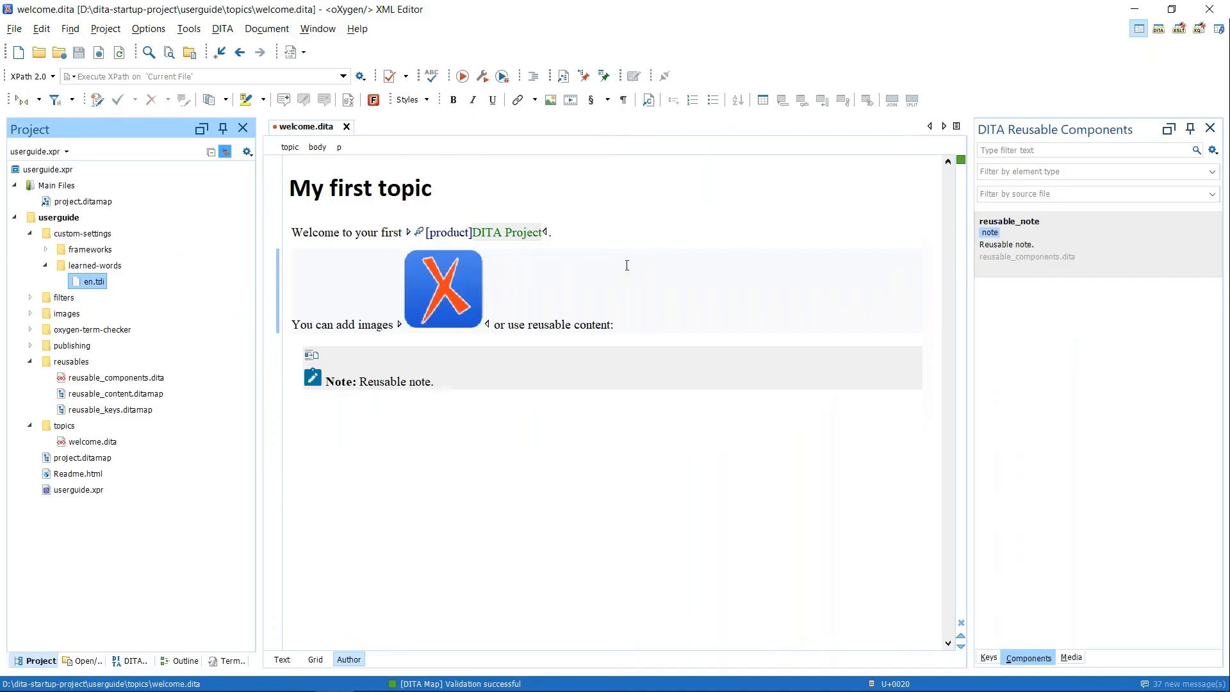
- Collapse custom-settings, expand the publishing folder and open publish-project.xml in the editor
{"action": "left_click", "coordinate": [45, 267]}
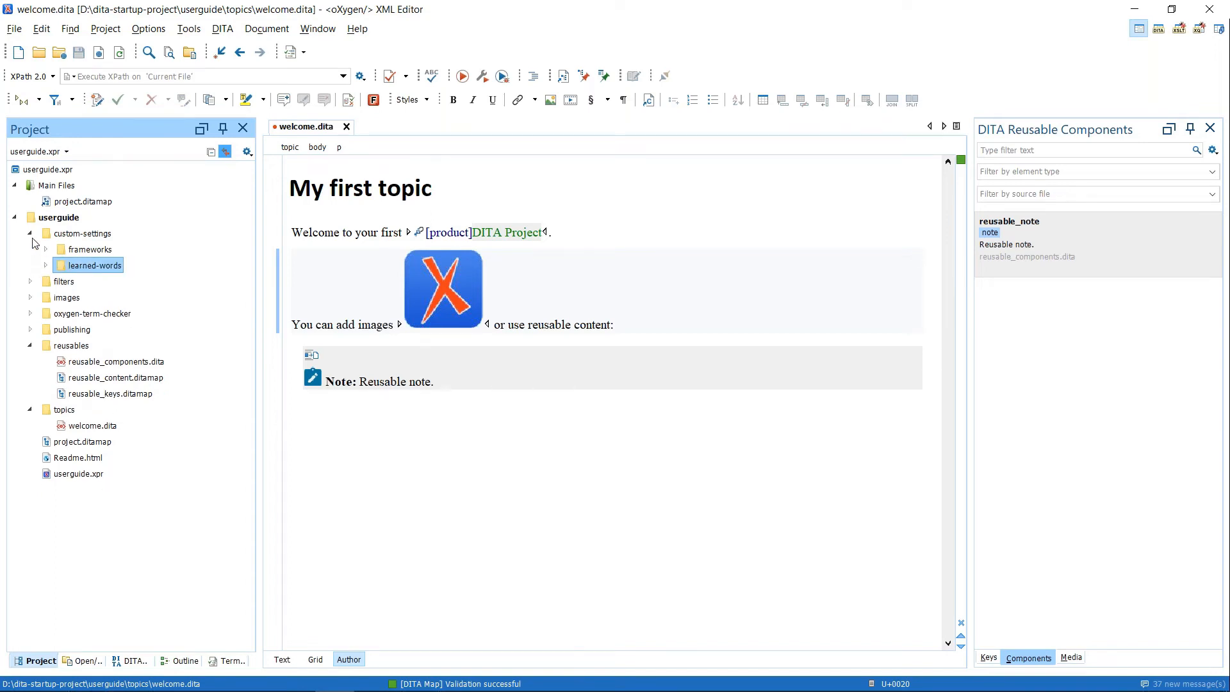
{"action": "left_click", "coordinate": [30, 233]}
{"action": "left_click", "coordinate": [69, 300]}
{"action": "left_click", "coordinate": [30, 298]}
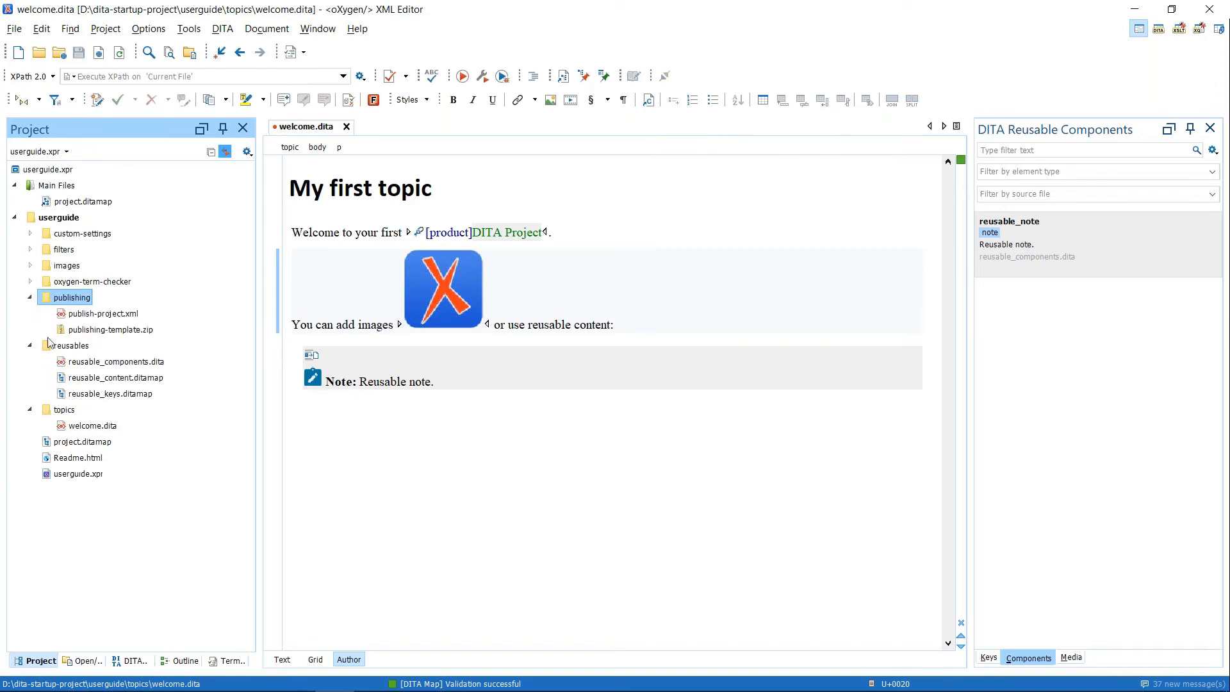
{"action": "double_click", "coordinate": [113, 314]}
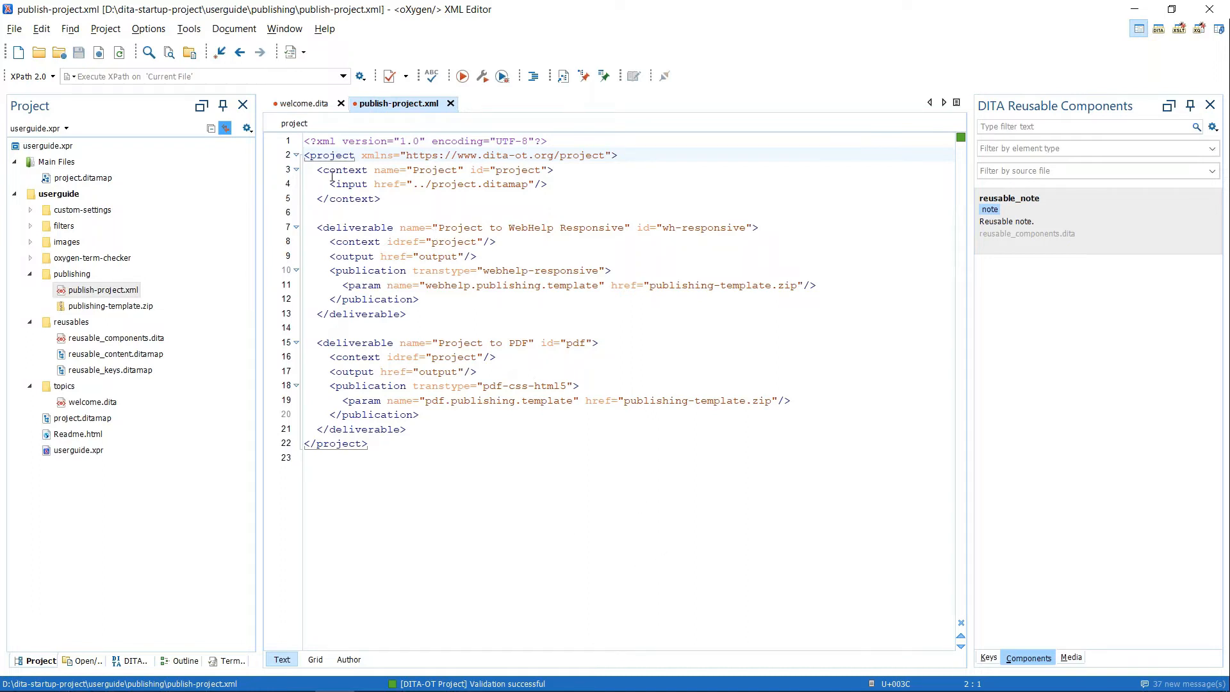
- Highlight the context element in publish-project.xml and its input reference to project.ditamap
{"action": "left_click_drag", "start_coordinate": [315, 169], "coordinate": [559, 200]}
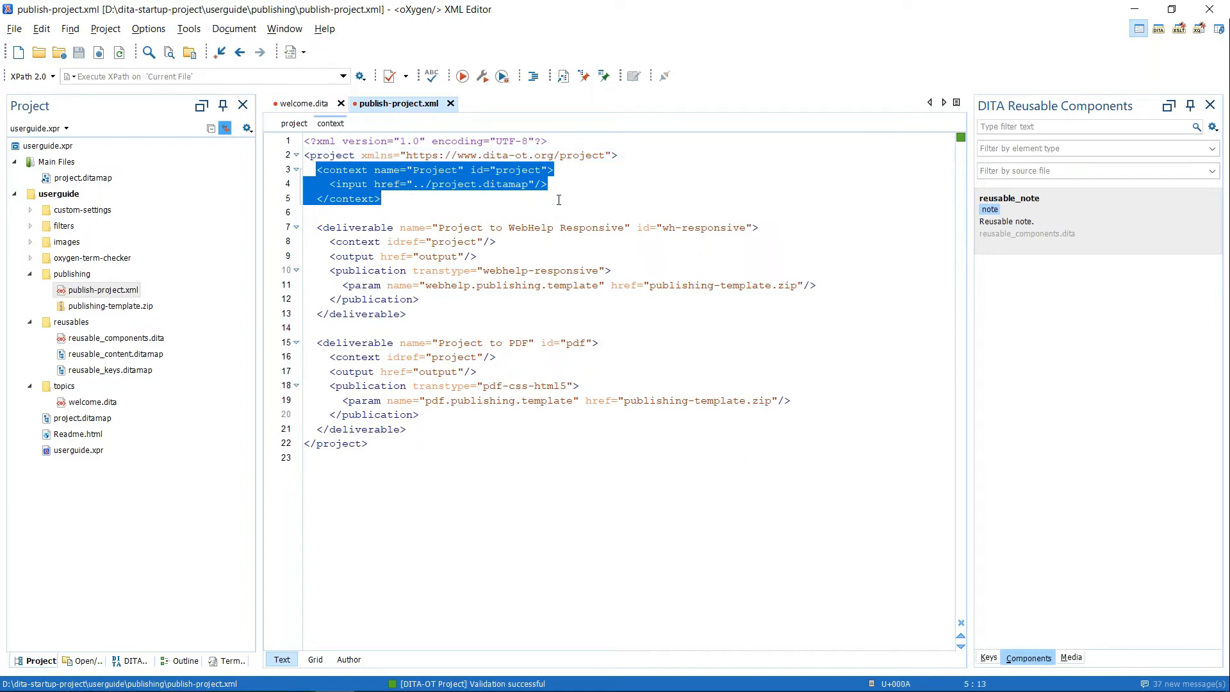
{"action": "double_click", "coordinate": [344, 172]}
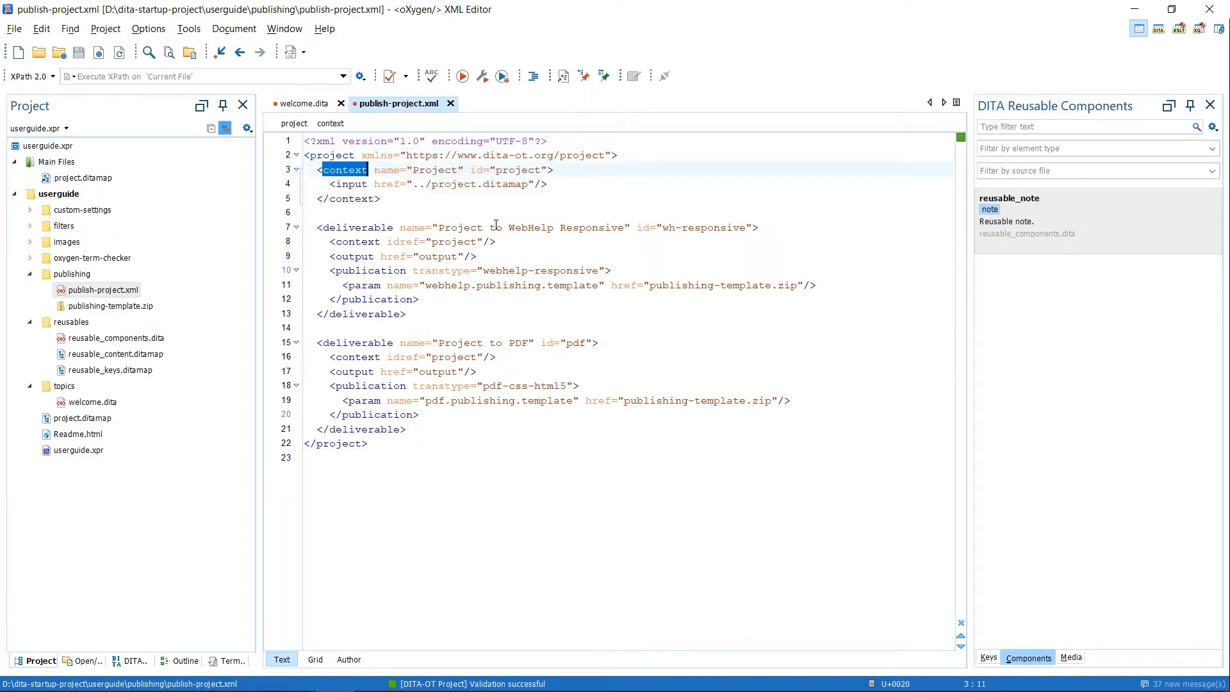
{"action": "left_click_drag", "start_coordinate": [425, 184], "coordinate": [526, 186]}
- Try adding a profile element with a nested ditaval below the input element in the context
{"action": "left_click", "coordinate": [589, 183]}
{"action": "key", "text": "Return"}
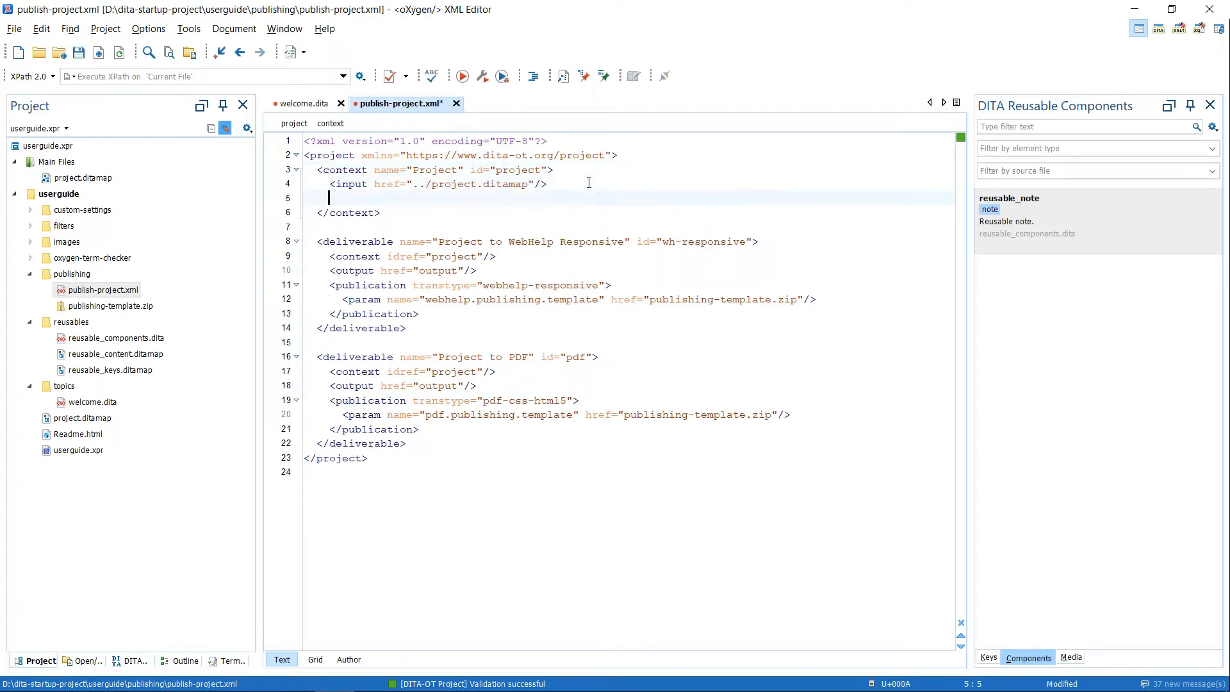
{"action": "type", "text": "<"}
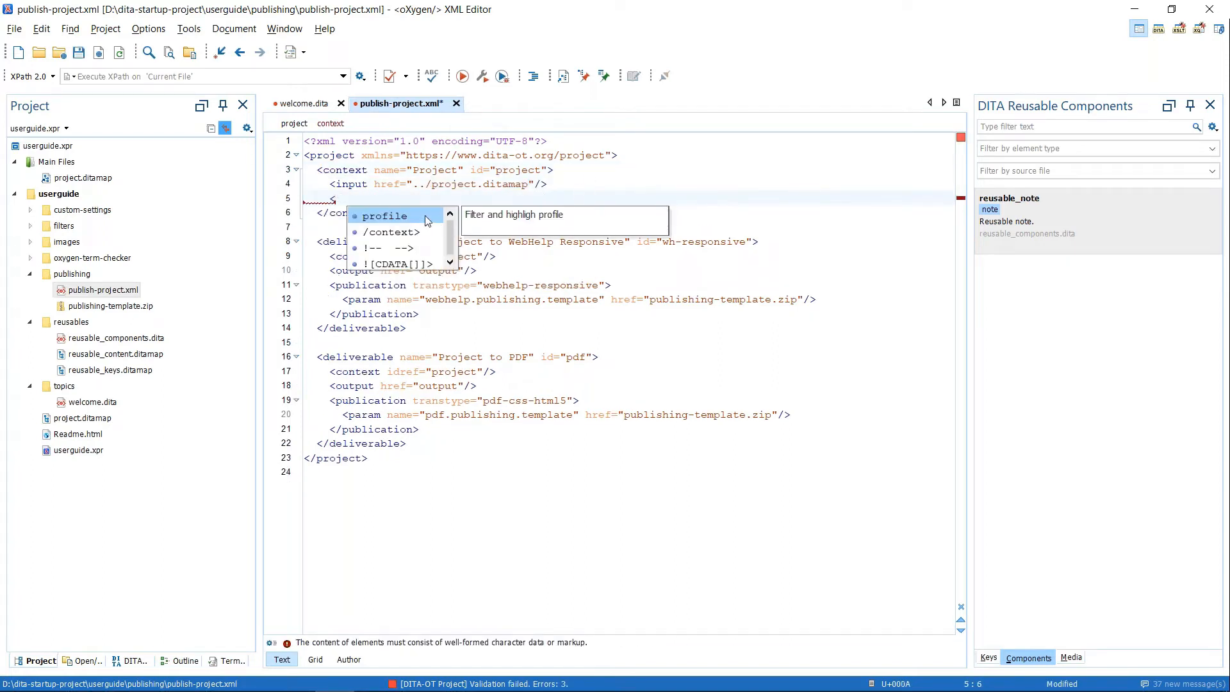
{"action": "double_click", "coordinate": [429, 218]}
{"action": "left_click", "coordinate": [400, 213]}
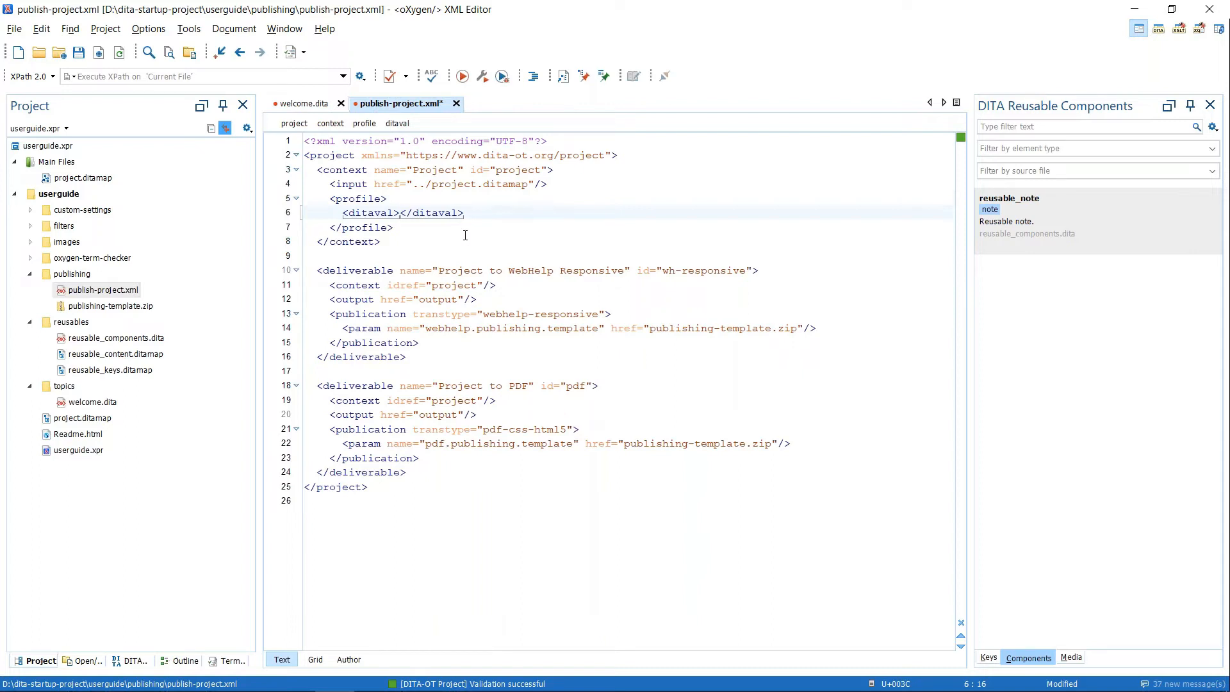
- Undo the insertion of the profile element in the context
{"action": "key", "text": "ctrl+z"}
{"action": "key", "text": "ctrl+z"}
{"action": "key", "text": "ctrl+z"}
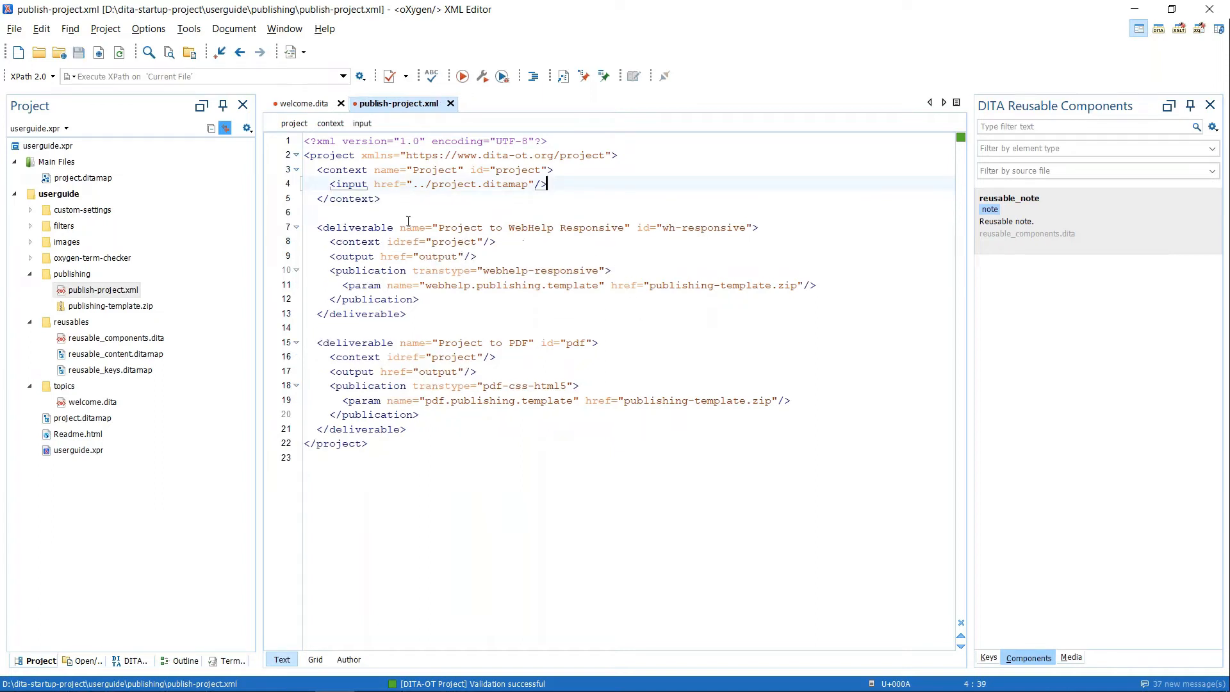
- Examine the two deliverables in publish-project.xml, highlighting WebHelp Responsive and PDF in their names
{"action": "left_click", "coordinate": [348, 228]}
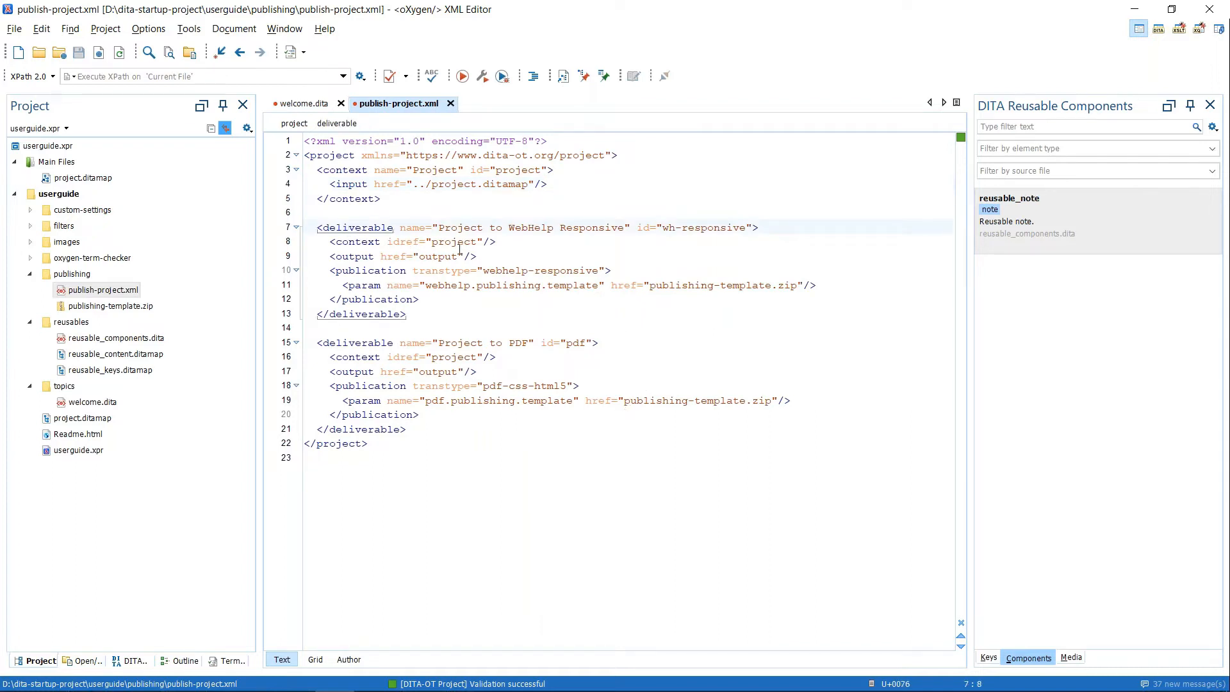
{"action": "left_click_drag", "start_coordinate": [508, 229], "coordinate": [625, 229]}
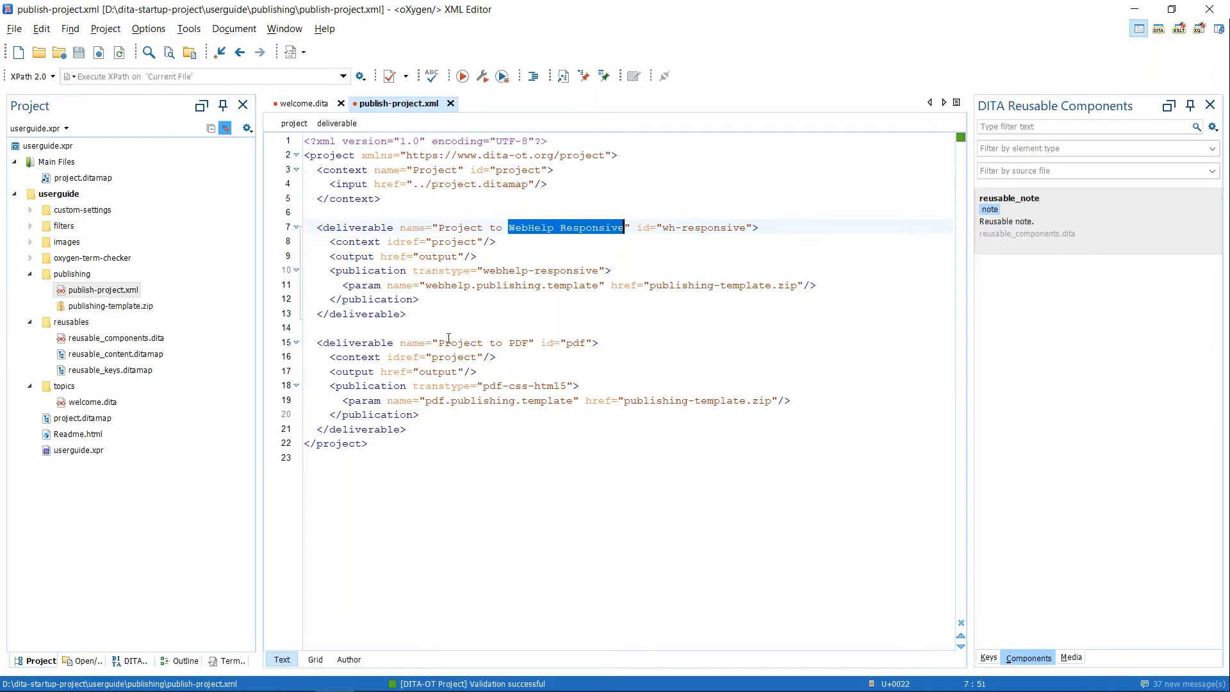
{"action": "left_click_drag", "start_coordinate": [509, 343], "coordinate": [528, 343]}
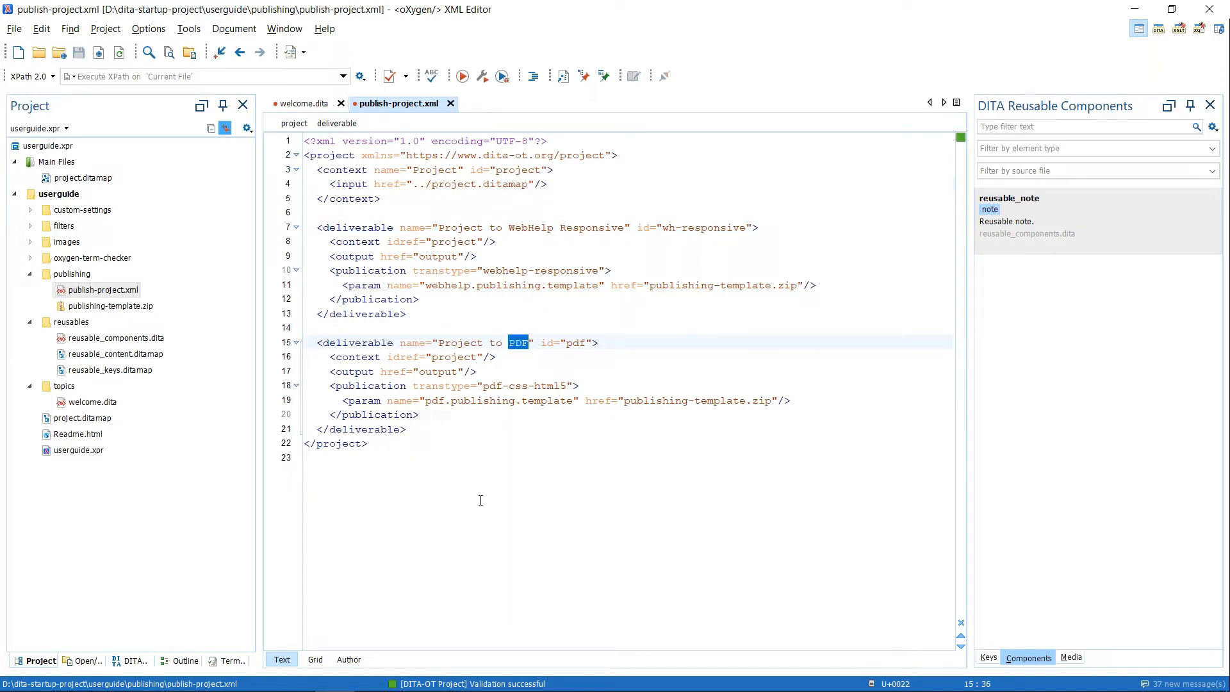
{"action": "left_click", "coordinate": [495, 426]}
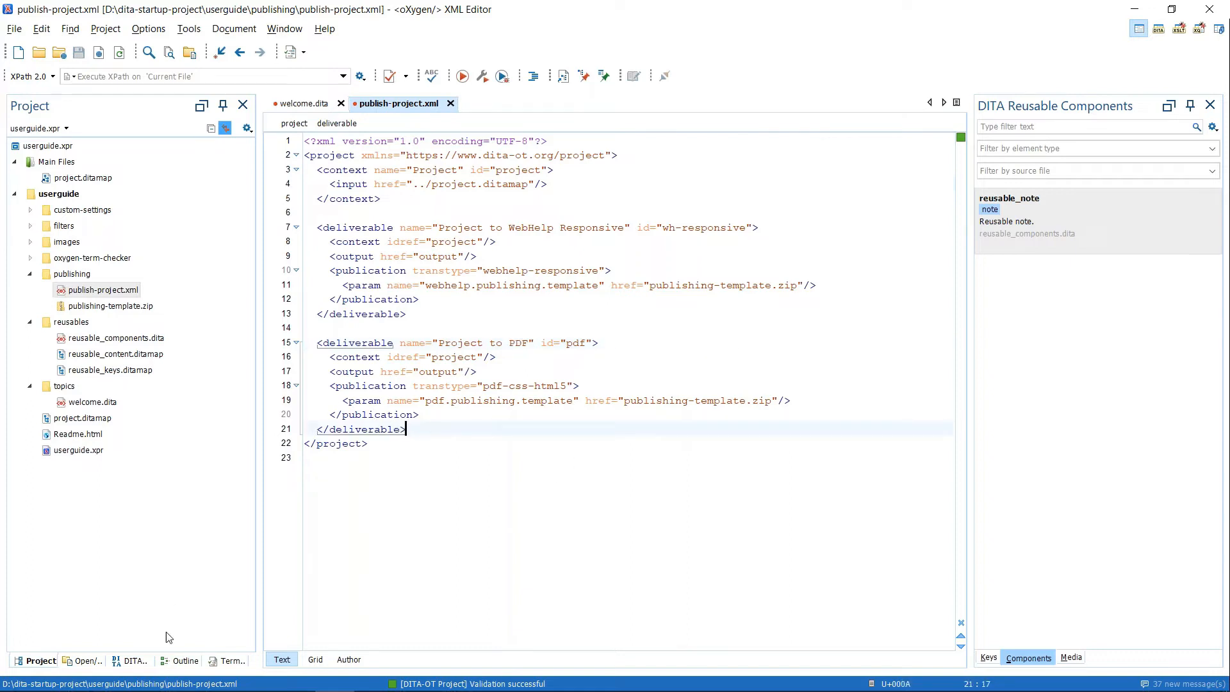
- Show project.ditamap in the DITA Maps Manager and look at its Reusable Content and My first topic entries
{"action": "left_click", "coordinate": [130, 661]}
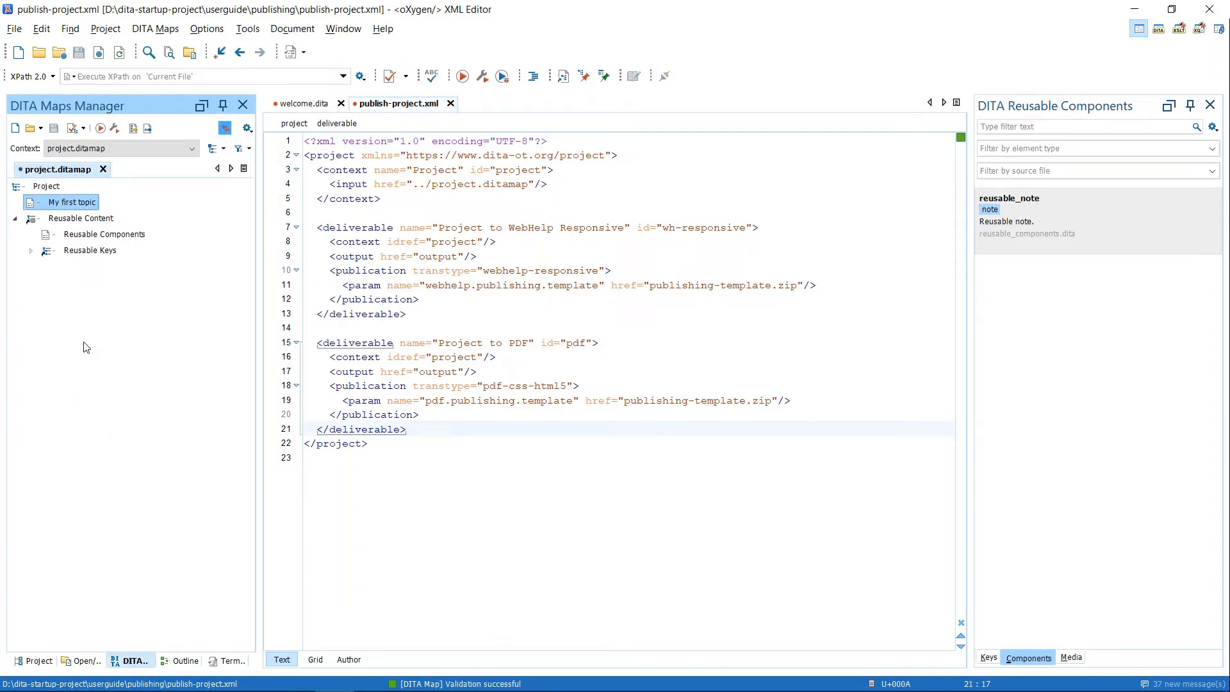
{"action": "left_click", "coordinate": [67, 219]}
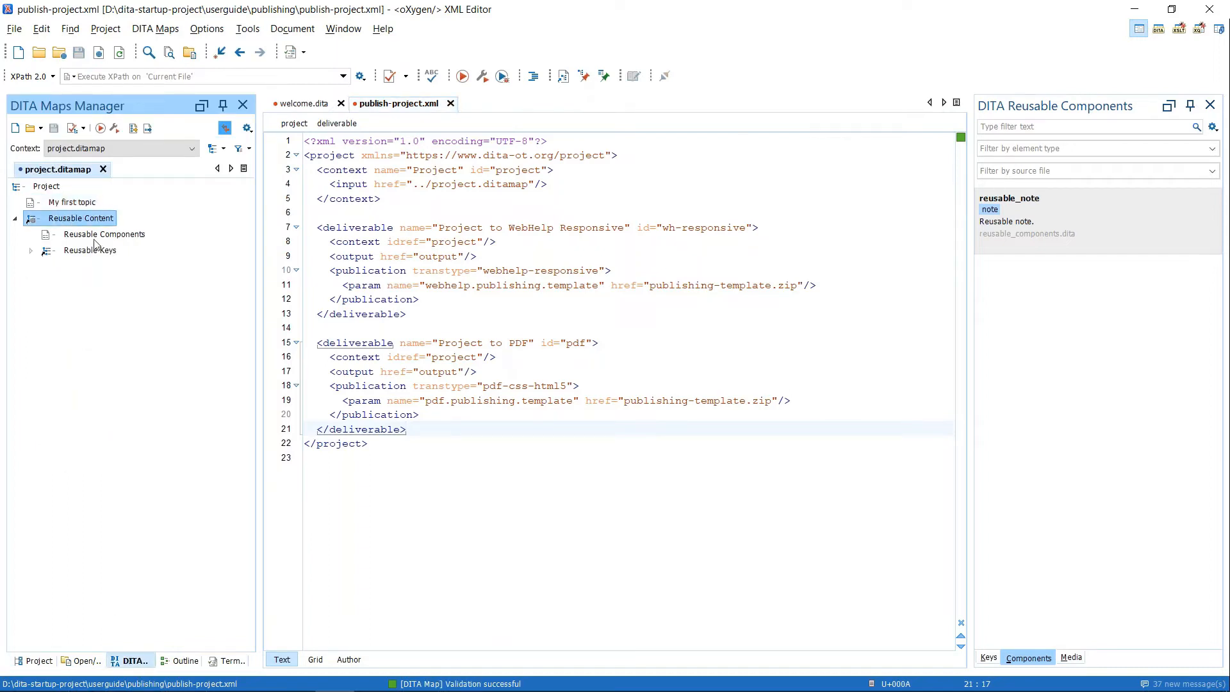
{"action": "left_click", "coordinate": [64, 205]}
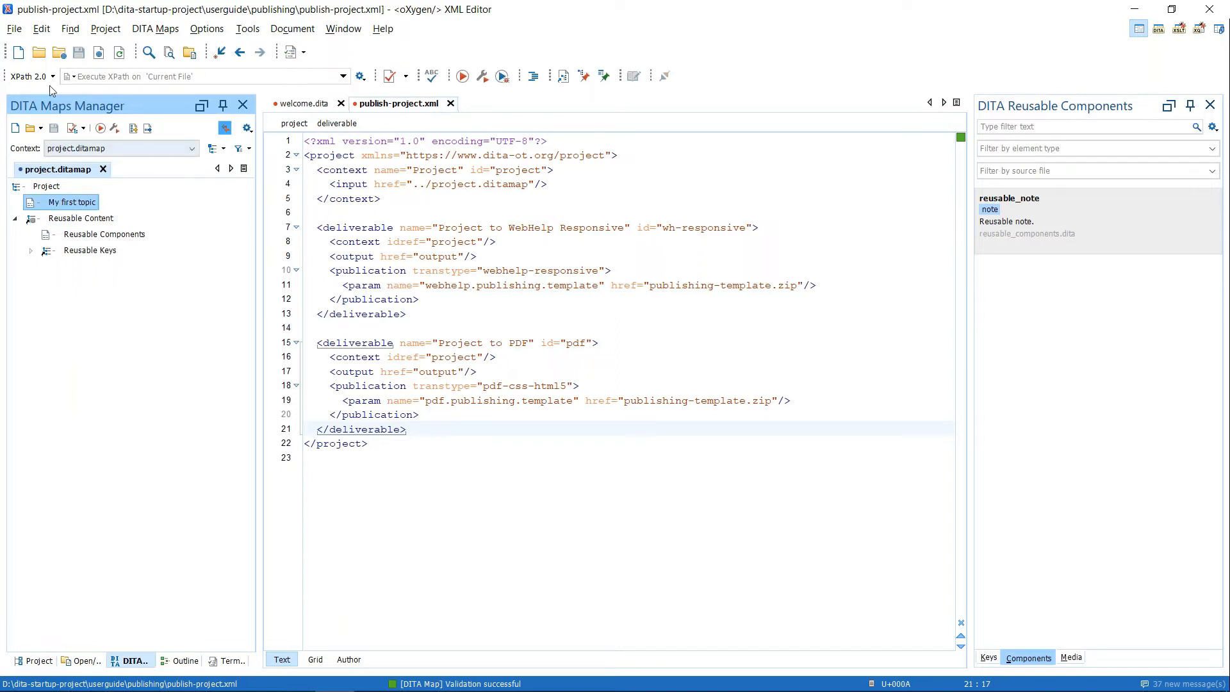
- Review the transformation scenarios for project.ditamap, select DITA Map WebHelp Responsive, cancel, and return to the WebHelp deliverable in publish-project.xml
{"action": "left_click", "coordinate": [114, 128]}
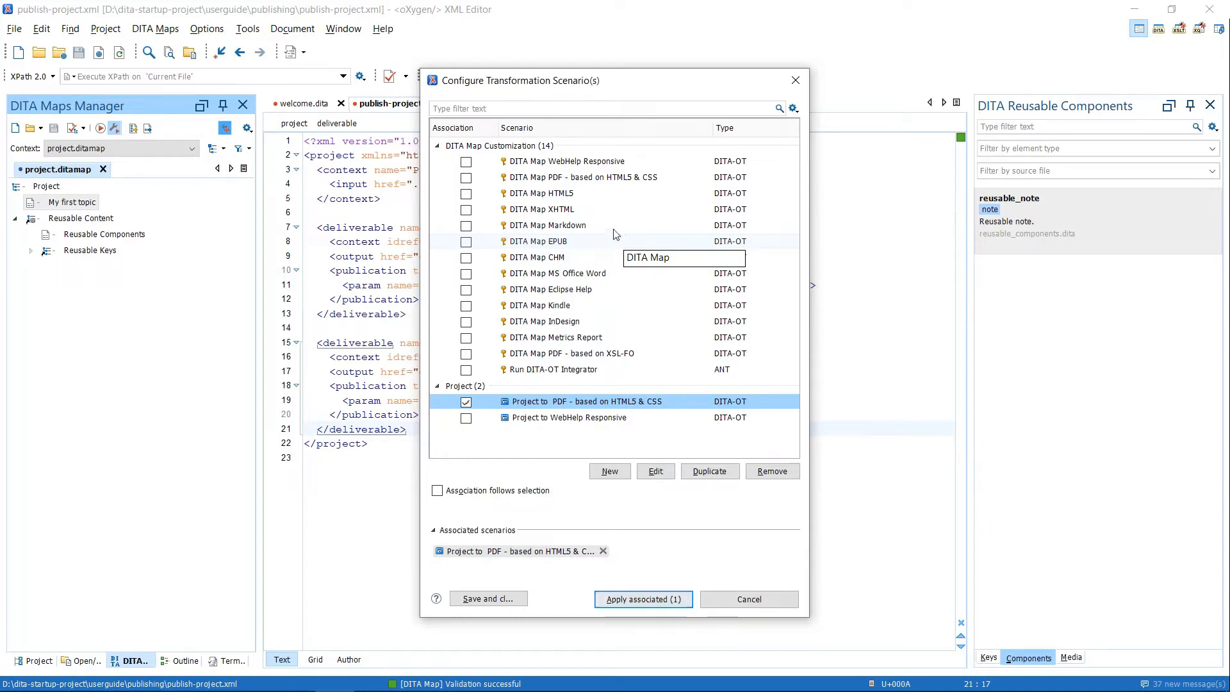
{"action": "left_click", "coordinate": [526, 146]}
{"action": "left_click", "coordinate": [512, 158]}
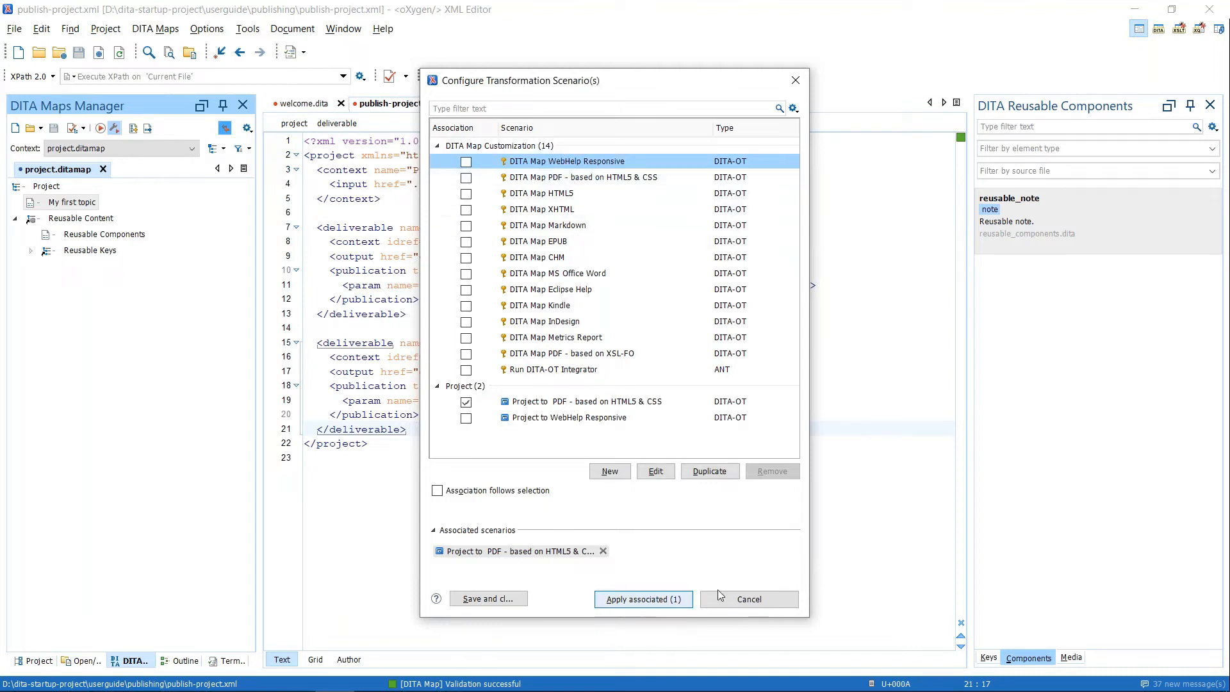
{"action": "left_click", "coordinate": [762, 603]}
{"action": "left_click", "coordinate": [525, 309]}
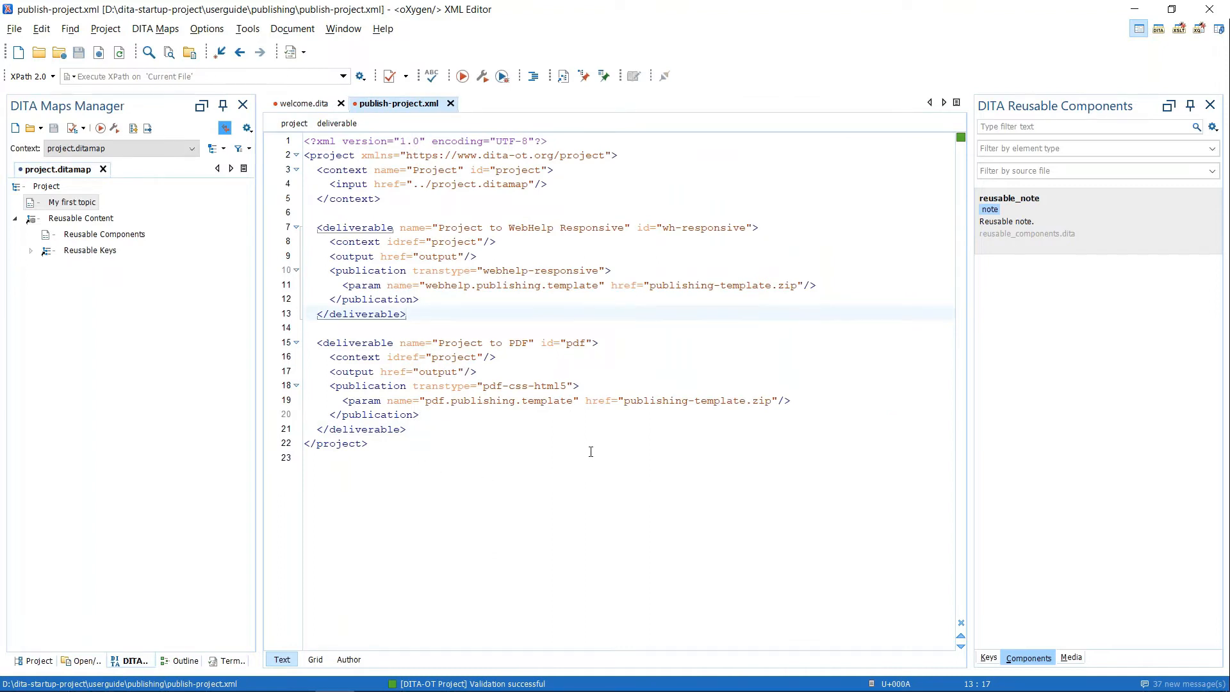
- Review the Publish DITA-OT Project (all deliverables) and (select deliverable) transformation scenarios available for publish-project.xml
{"action": "left_click", "coordinate": [483, 78]}
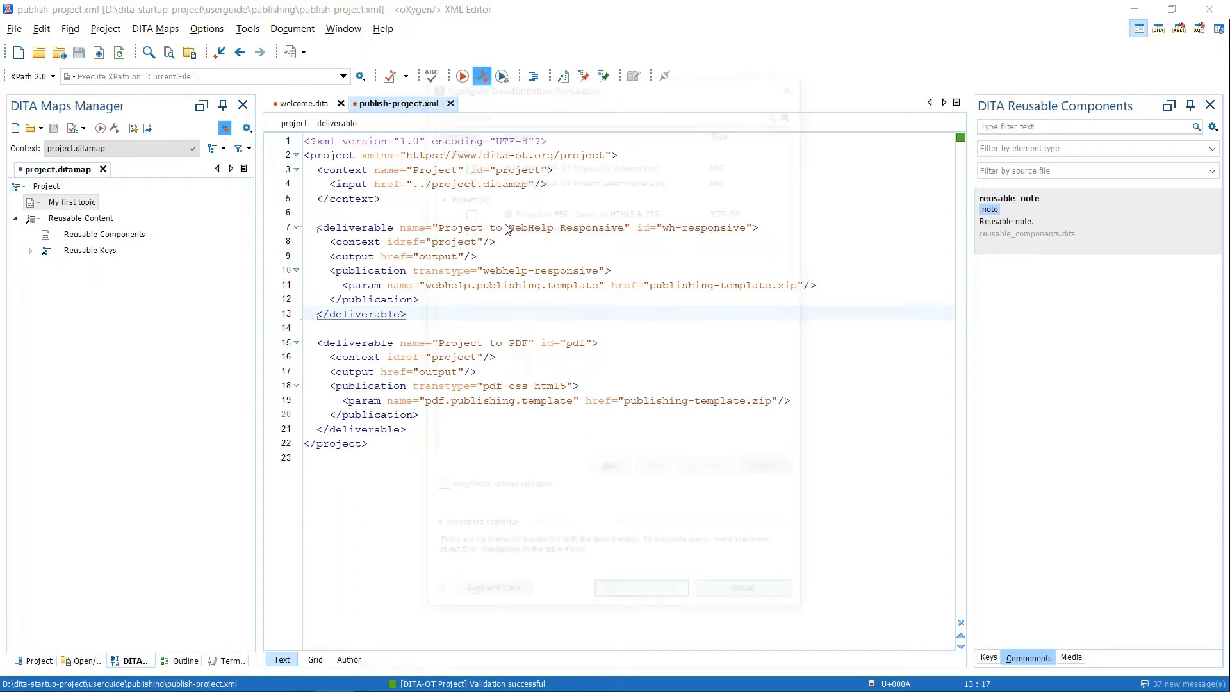
{"action": "left_click", "coordinate": [590, 162]}
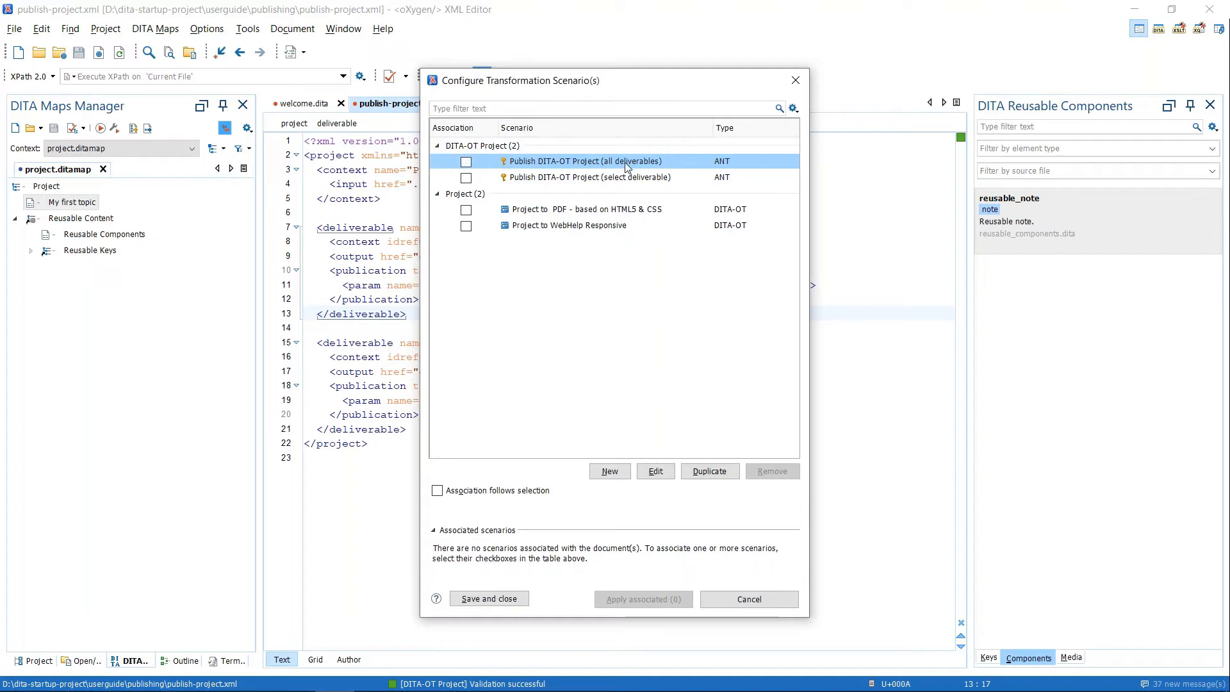
{"action": "left_click", "coordinate": [795, 82]}
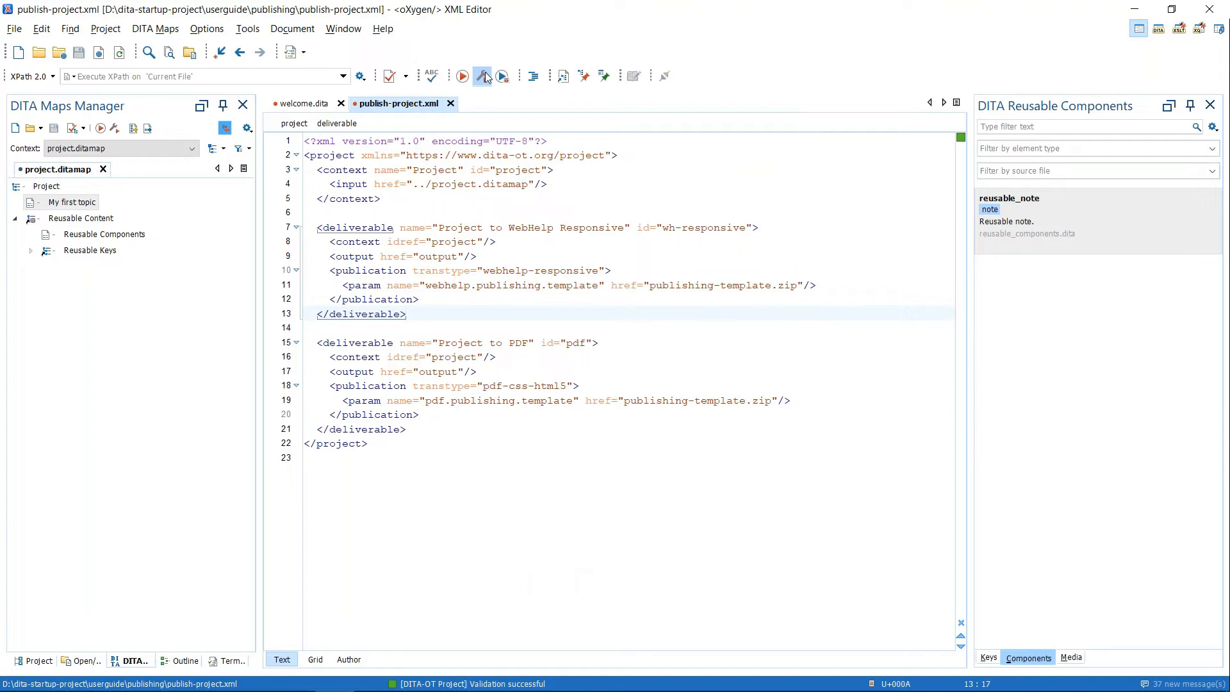
{"action": "left_click", "coordinate": [484, 77]}
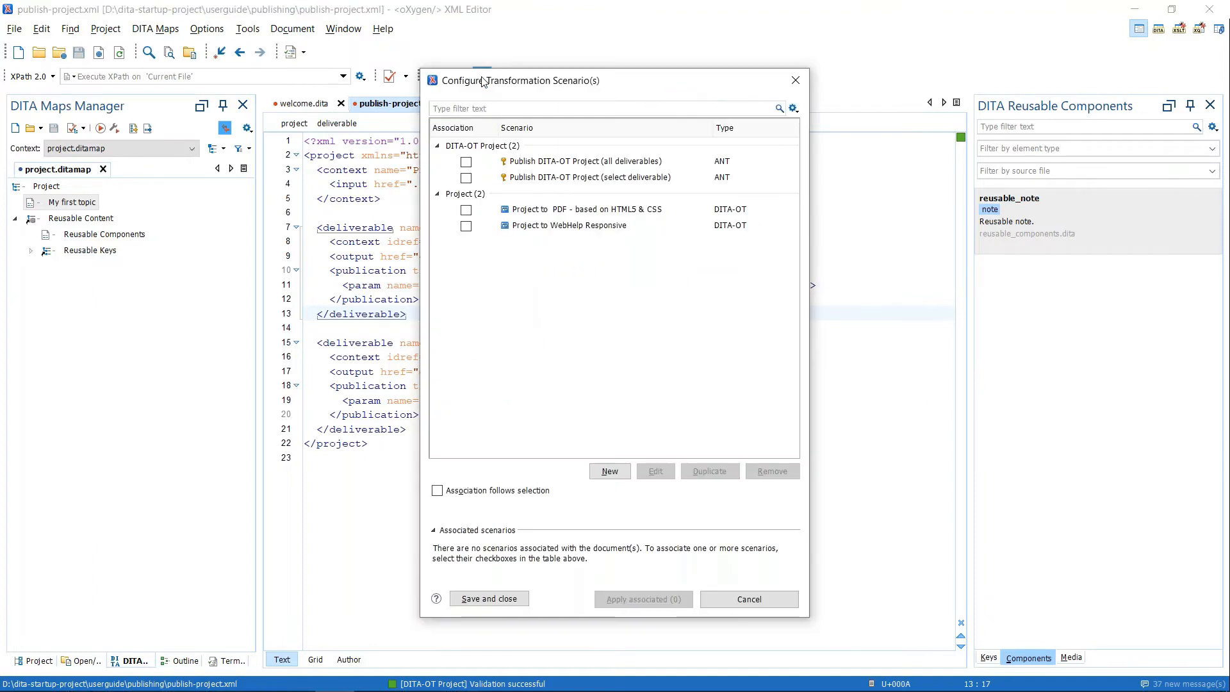
{"action": "left_click", "coordinate": [548, 166]}
{"action": "left_click", "coordinate": [546, 178]}
{"action": "left_click", "coordinate": [536, 162]}
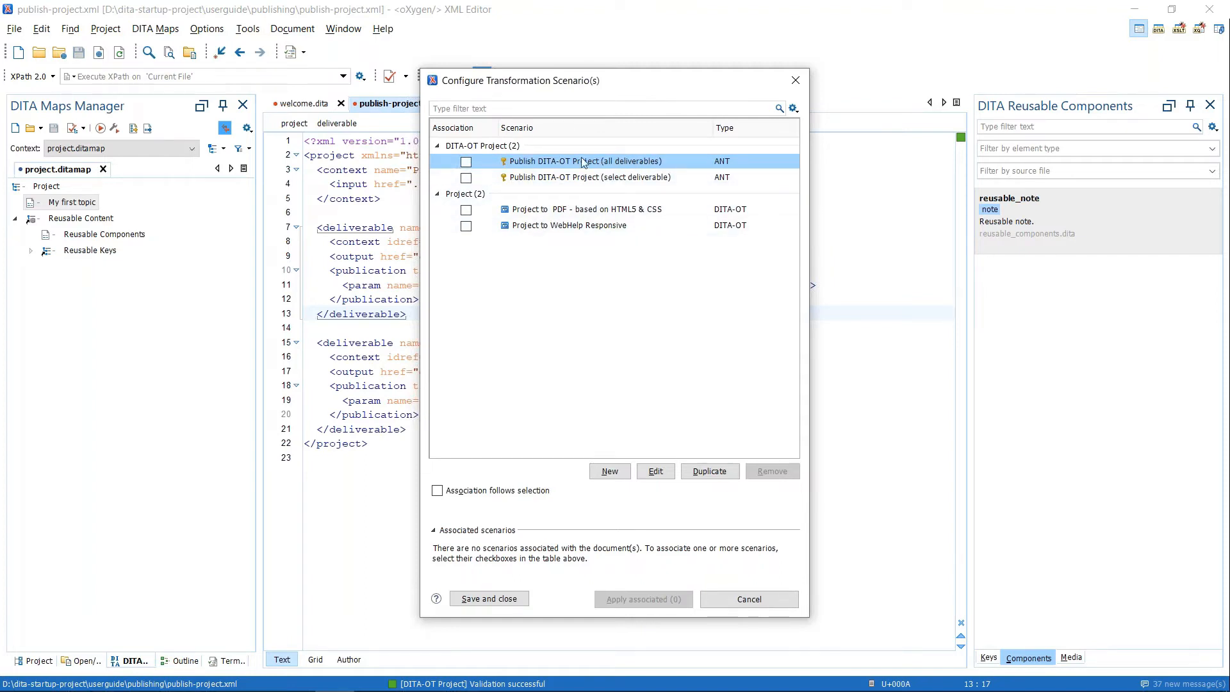
- Associate only the Publish DITA-OT Project (select deliverable) scenario with publish-project.xml and run it for the Project to PDF deliverable
{"action": "left_click", "coordinate": [466, 161]}
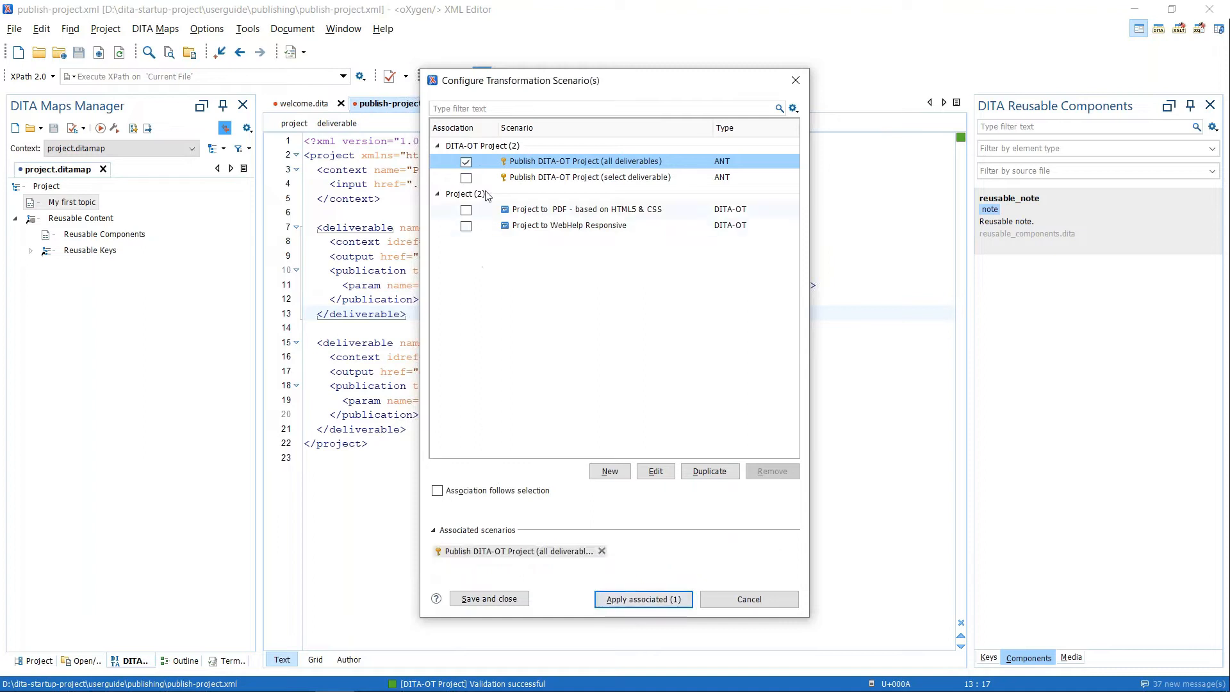
{"action": "left_click", "coordinate": [466, 162]}
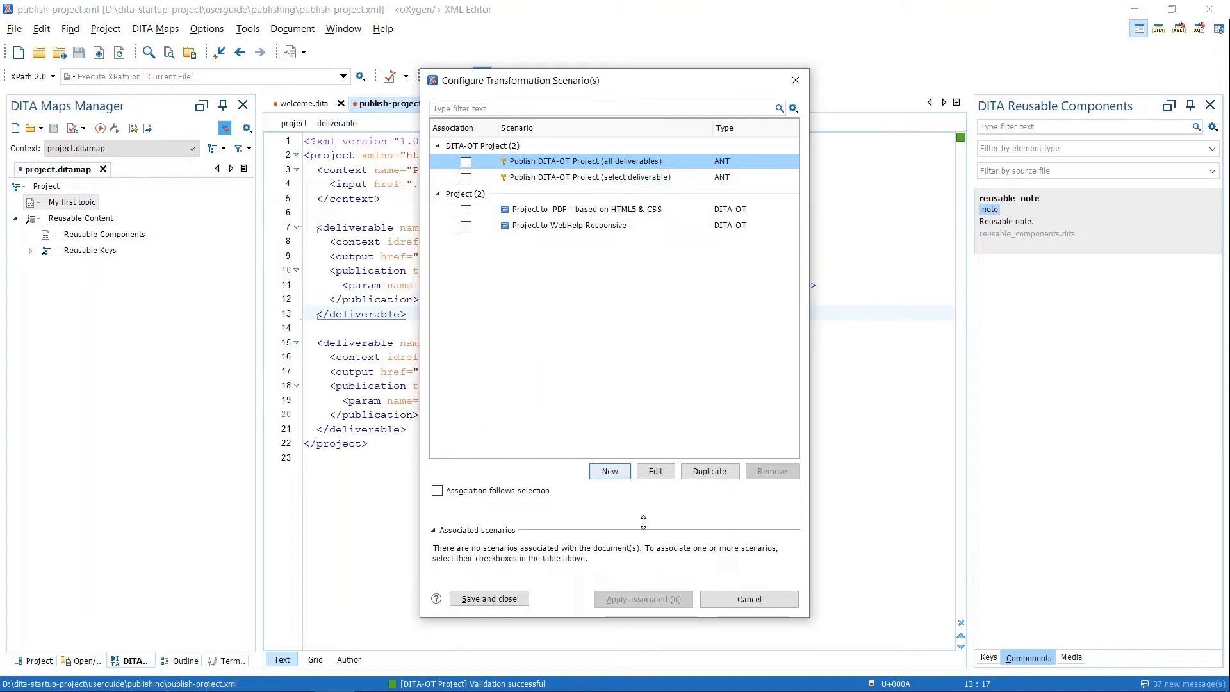
{"action": "left_click", "coordinate": [465, 178]}
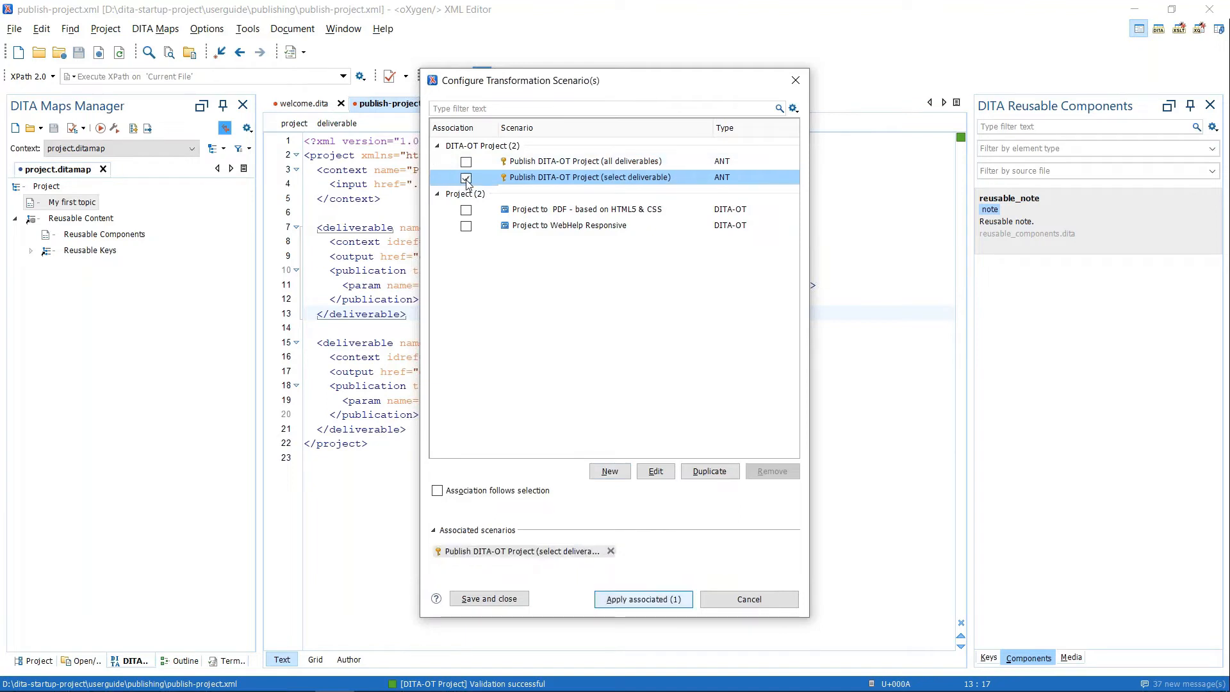
{"action": "left_click", "coordinate": [650, 604]}
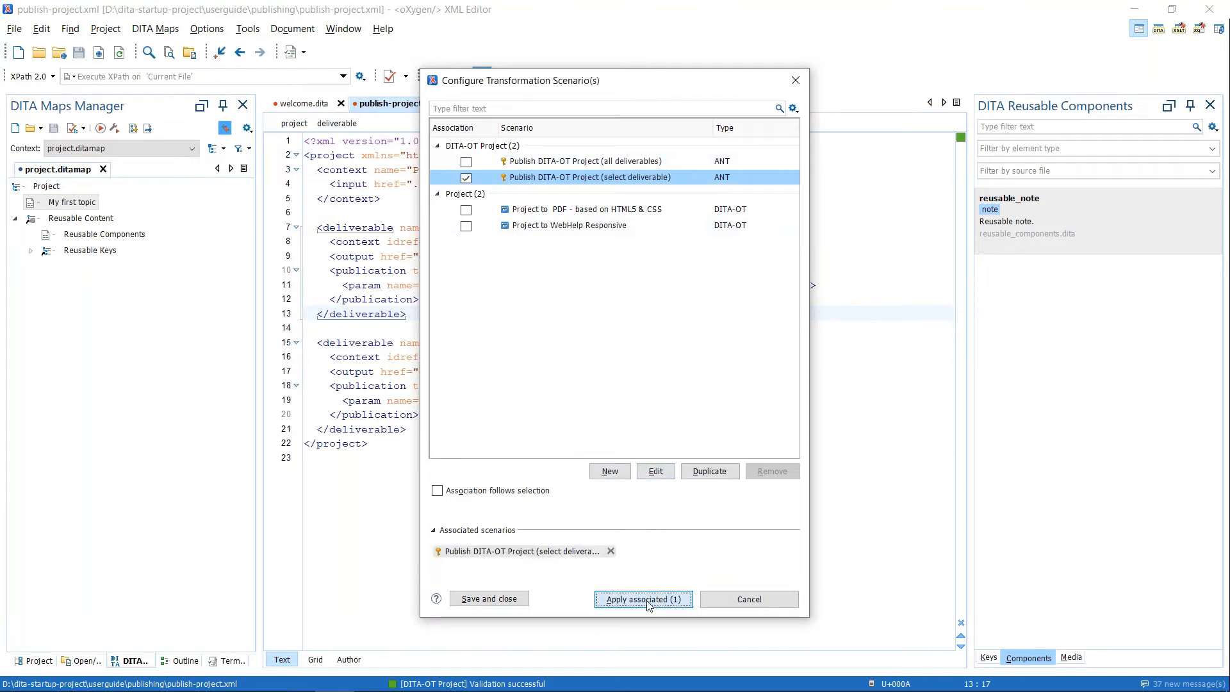
{"action": "left_click", "coordinate": [595, 356]}
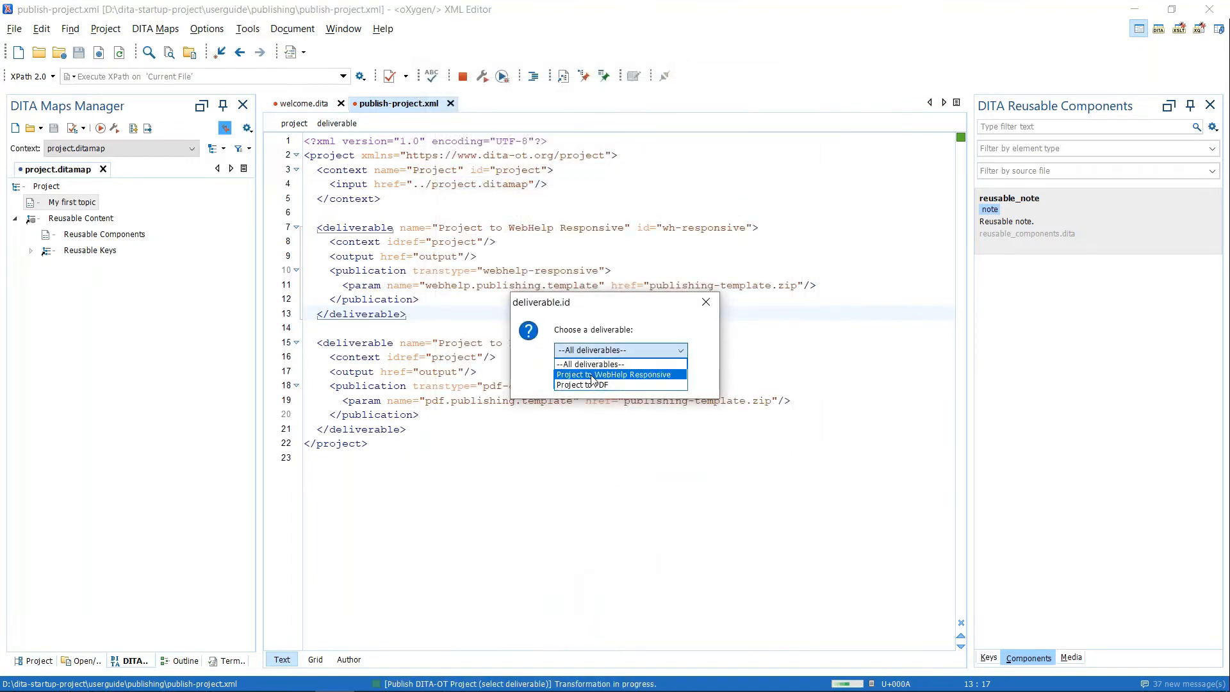
{"action": "left_click", "coordinate": [596, 384]}
{"action": "left_click", "coordinate": [585, 382]}
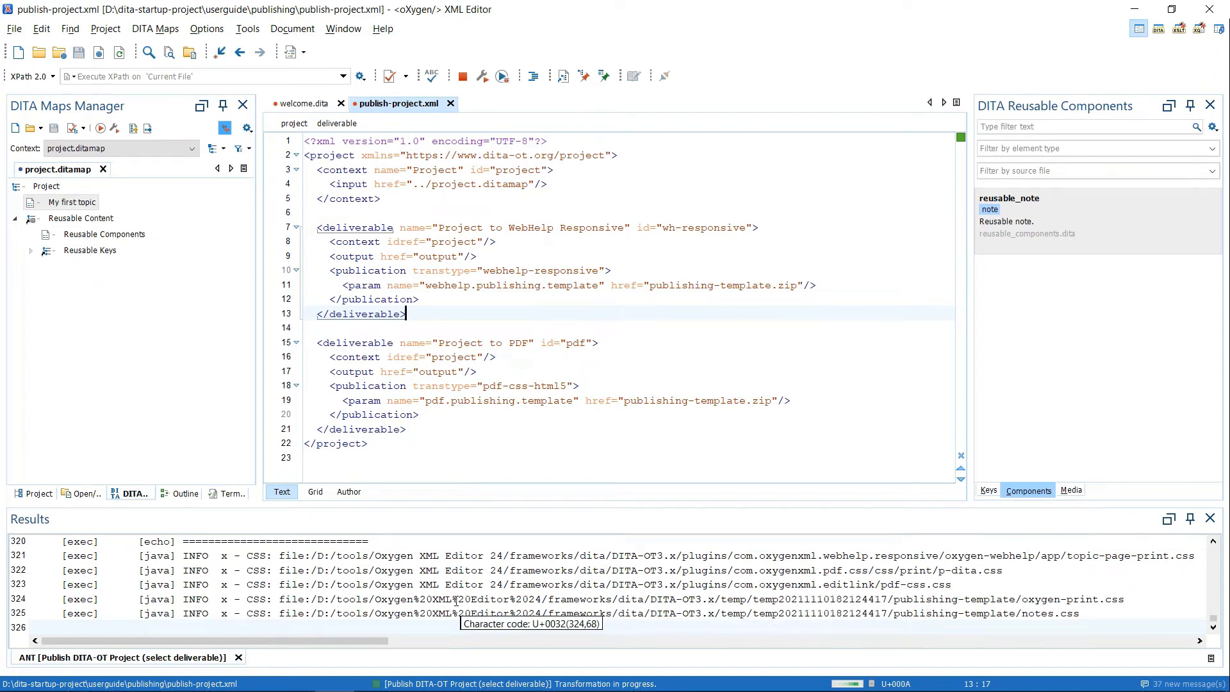
- Look through the transformation log of the running PDF publication, including its output file path
{"action": "scroll", "coordinate": [456, 602], "scroll_direction": "up", "scroll_amount": 2}
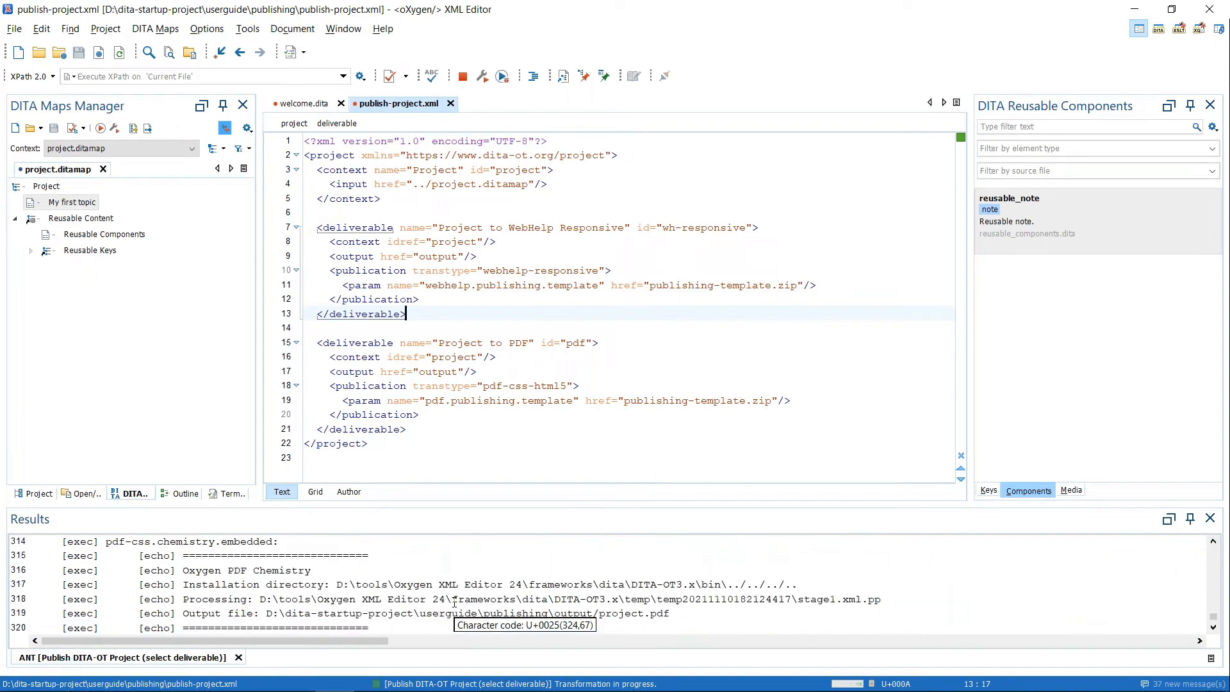
{"action": "scroll", "coordinate": [455, 602], "scroll_direction": "down", "scroll_amount": 2}
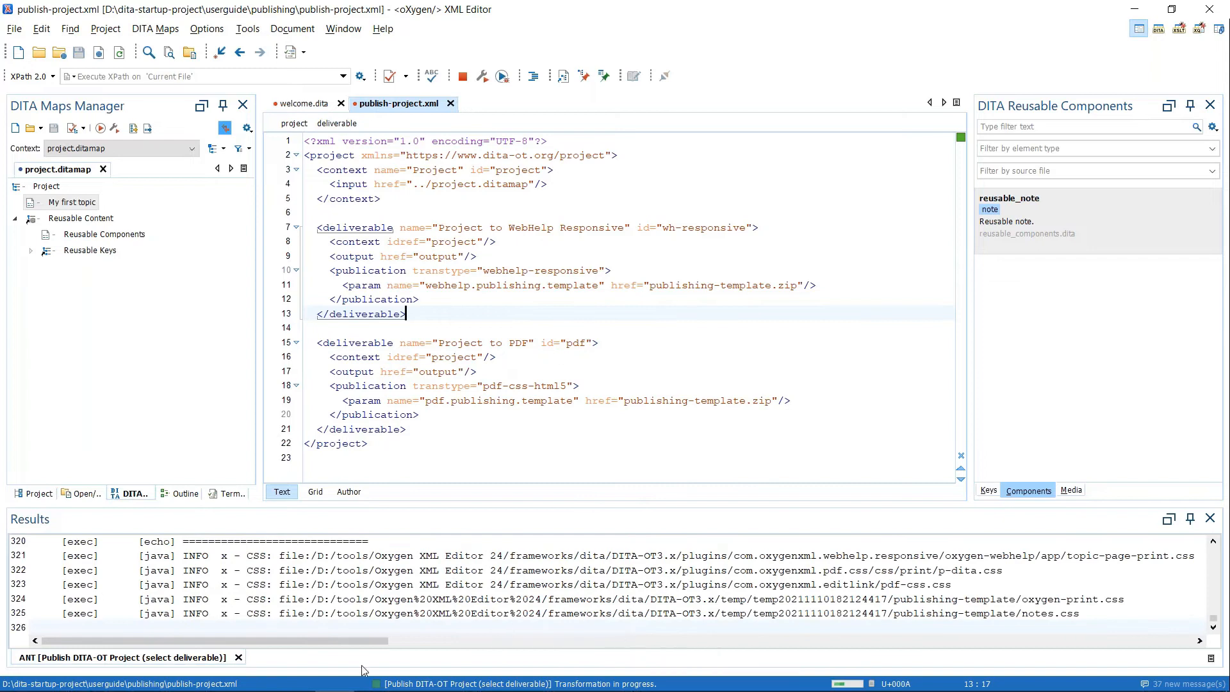
{"action": "left_click", "coordinate": [420, 676]}
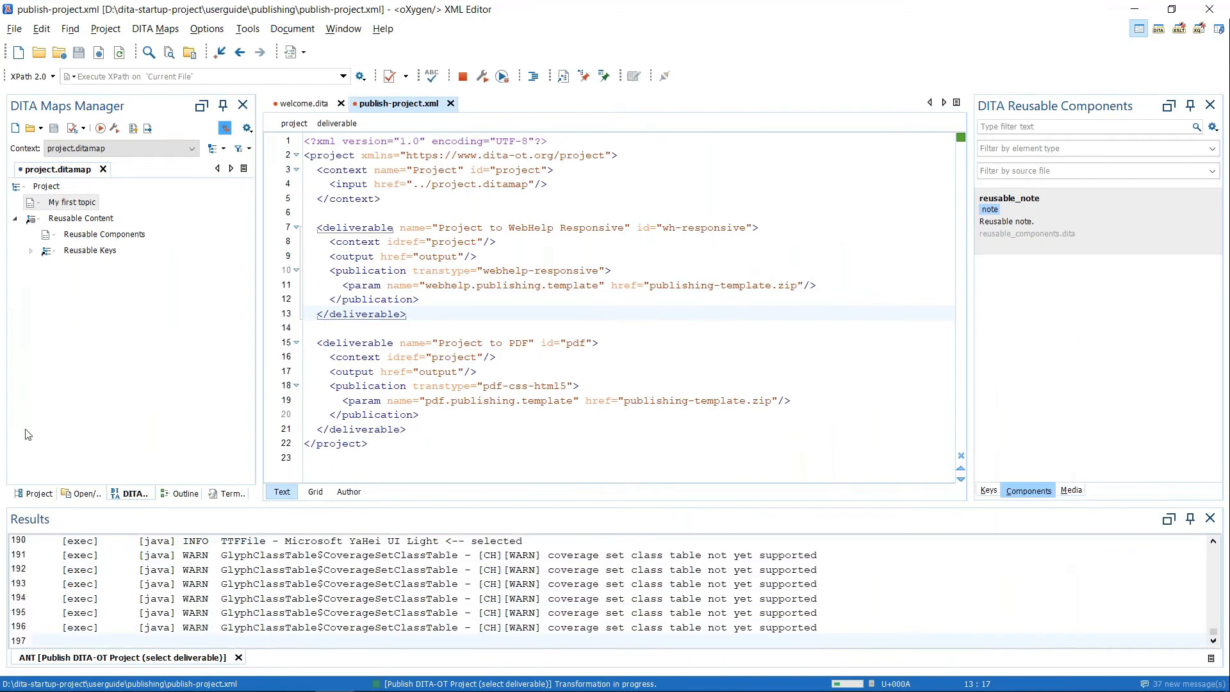
- Locate publishing-template.zip in the project's publishing folder and highlight its references in the PDF and WebHelp deliverables of publish-project.xml
{"action": "left_click", "coordinate": [38, 493]}
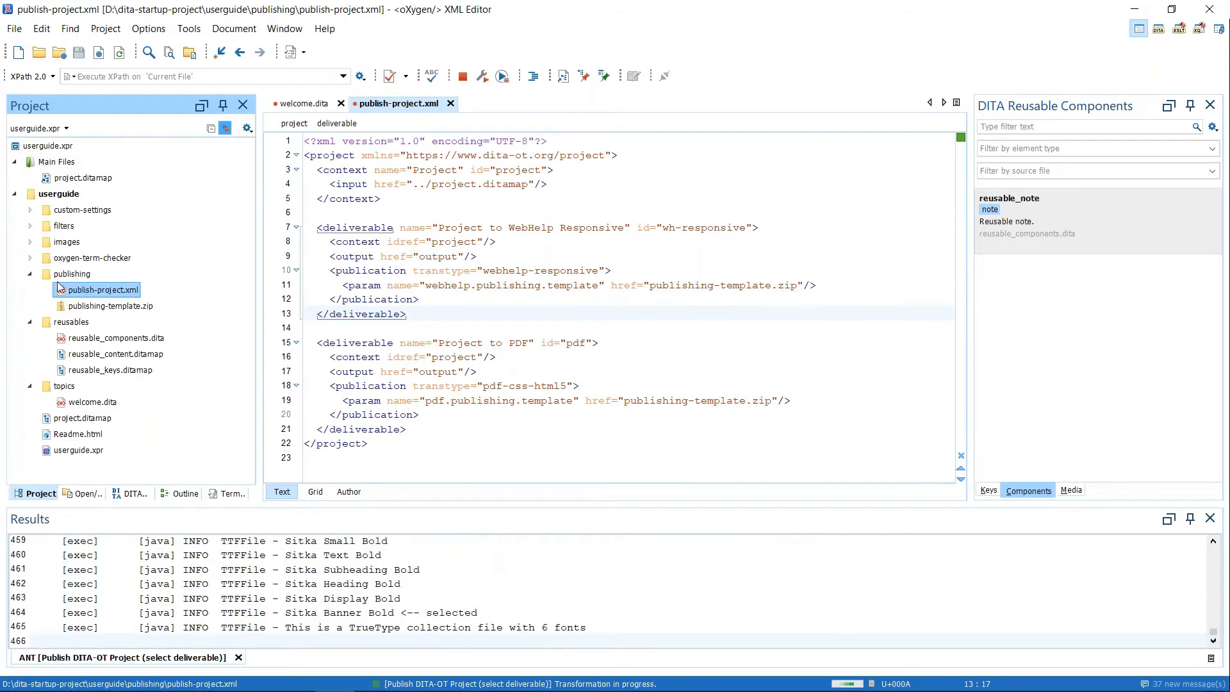
{"action": "left_click", "coordinate": [117, 307]}
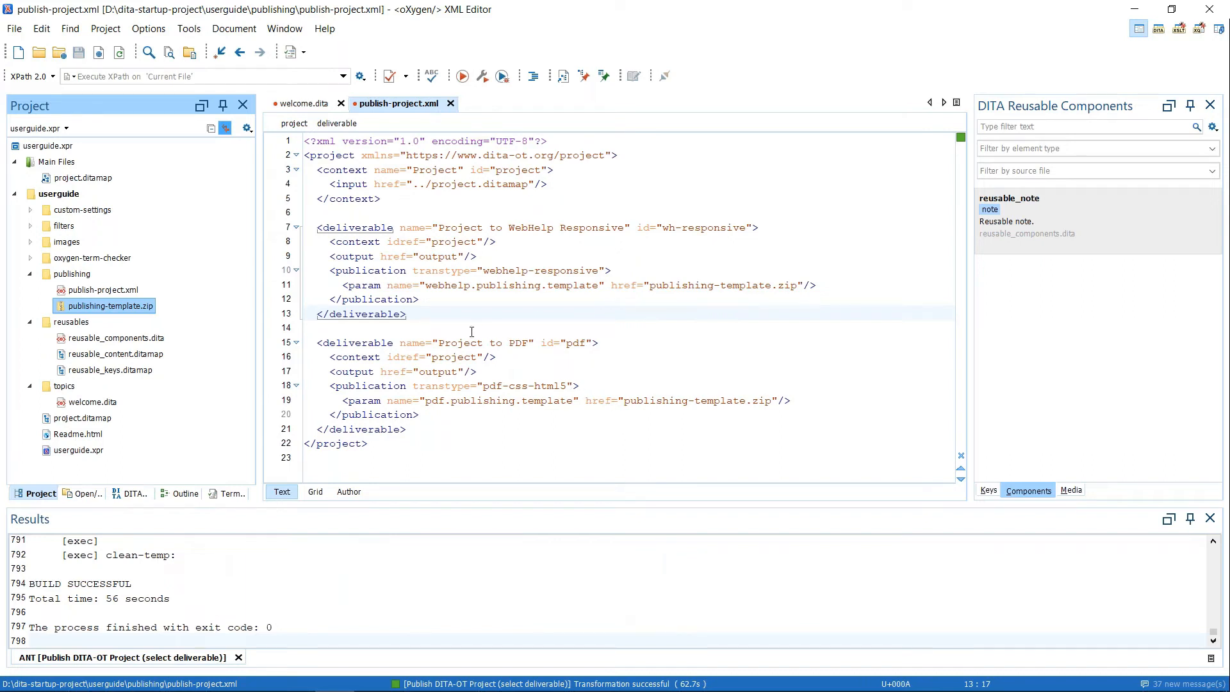
{"action": "left_click", "coordinate": [620, 404]}
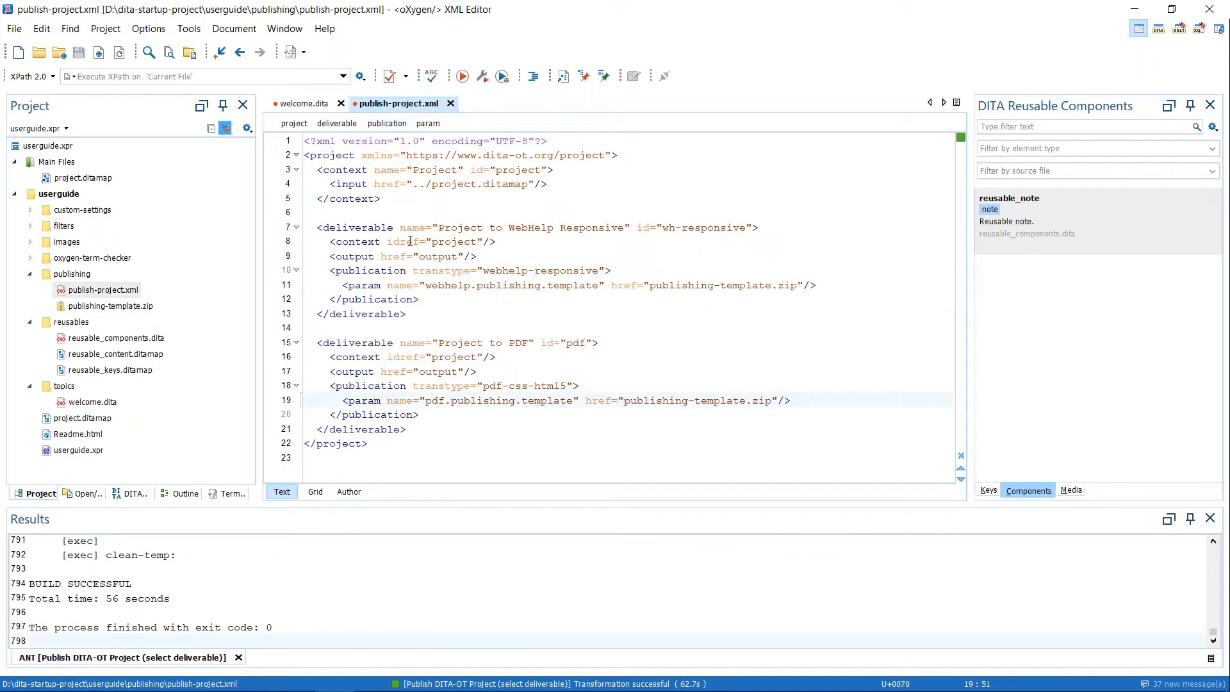
{"action": "left_click", "coordinate": [773, 402], "text": "shift"}
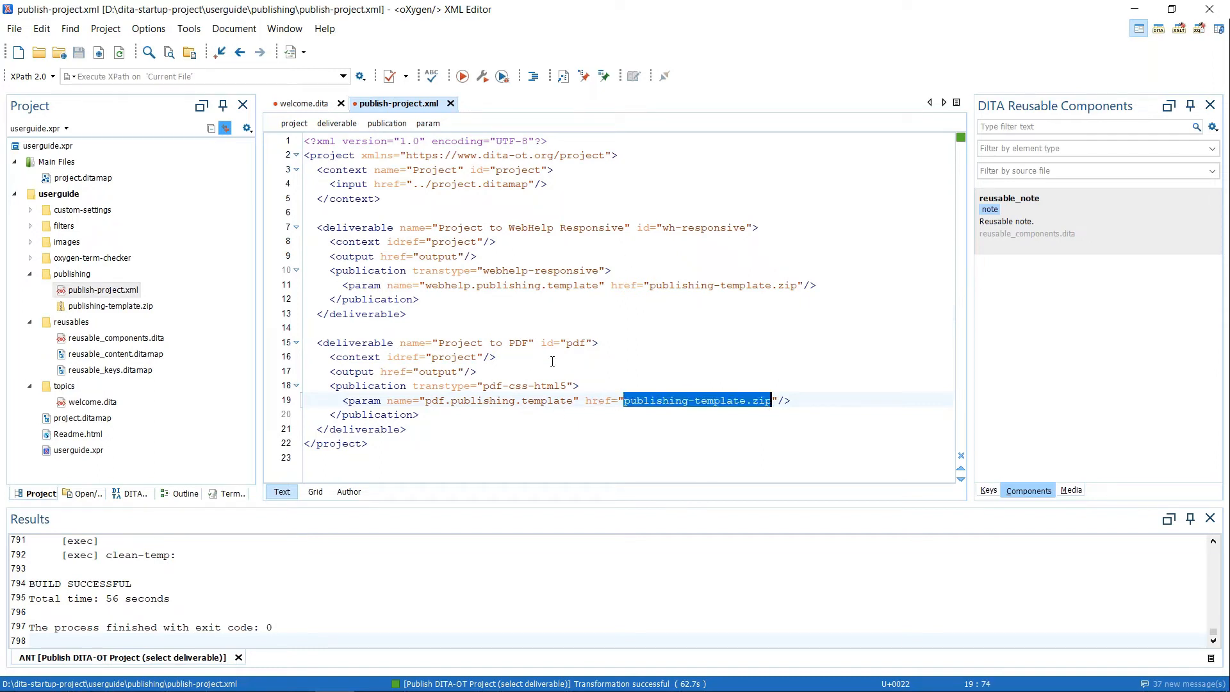
{"action": "left_click", "coordinate": [653, 286]}
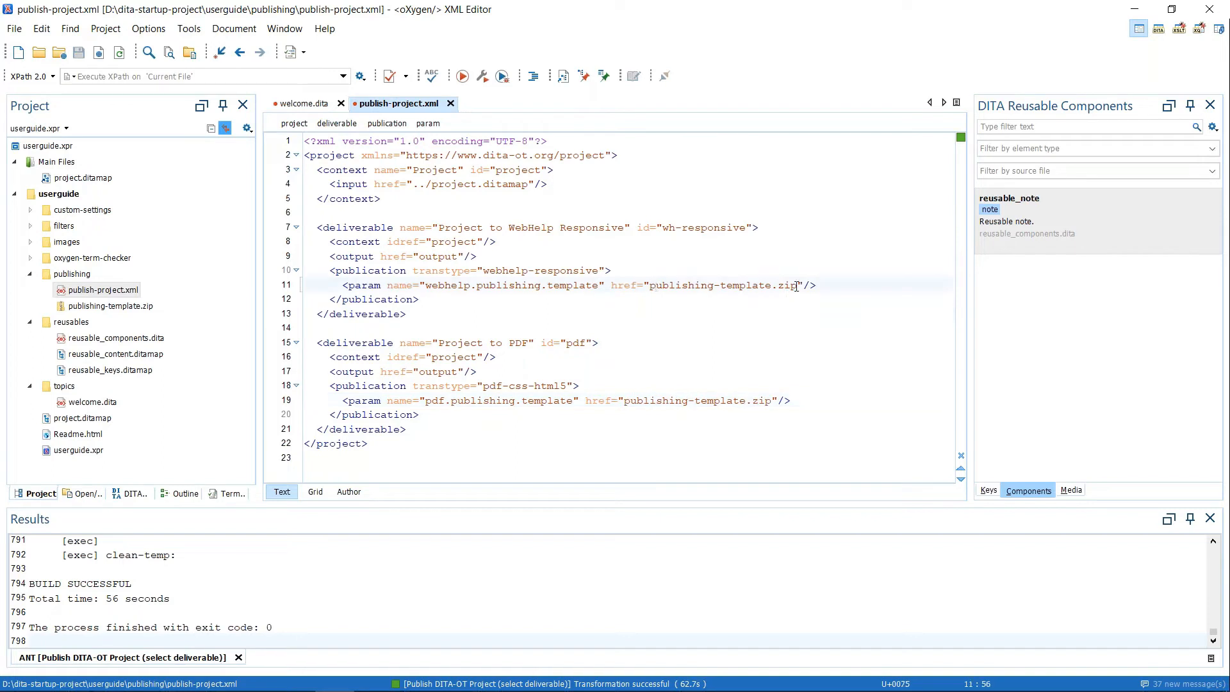
{"action": "left_click", "coordinate": [797, 287], "text": "shift"}
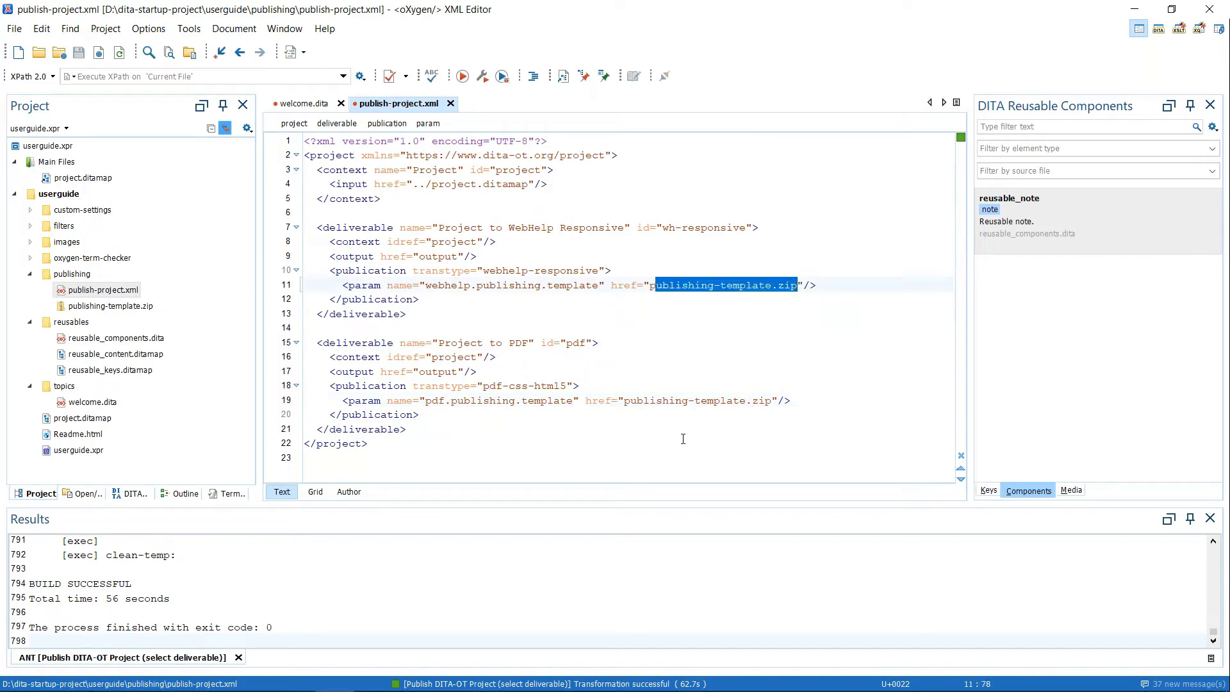
- Close the transformation results, refresh the userguide folder, and open project.pdf from the publishing output folder
{"action": "left_click", "coordinate": [238, 658]}
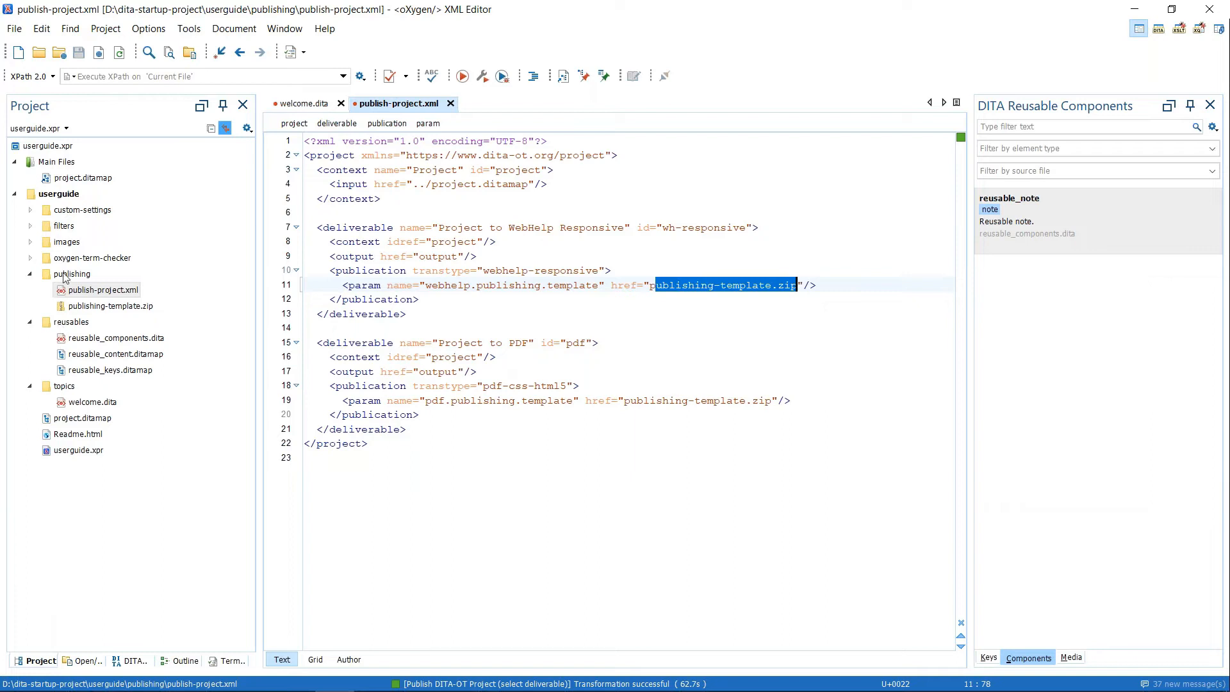
{"action": "left_click", "coordinate": [61, 195]}
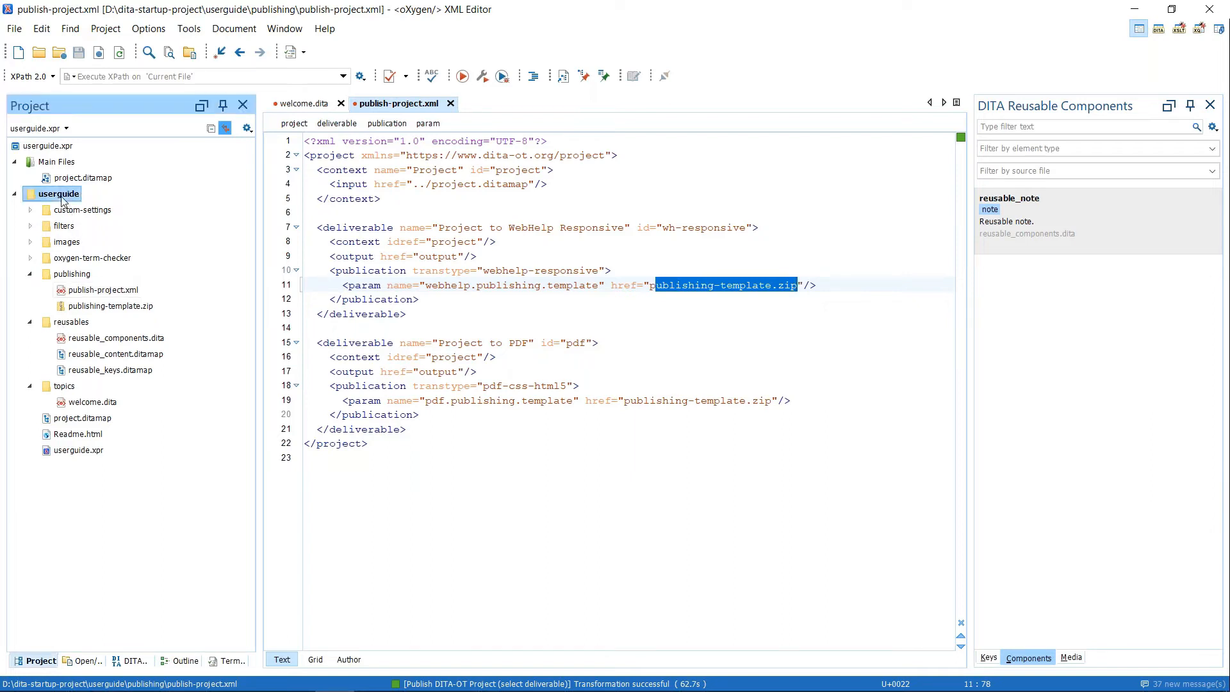
{"action": "key", "text": "F5"}
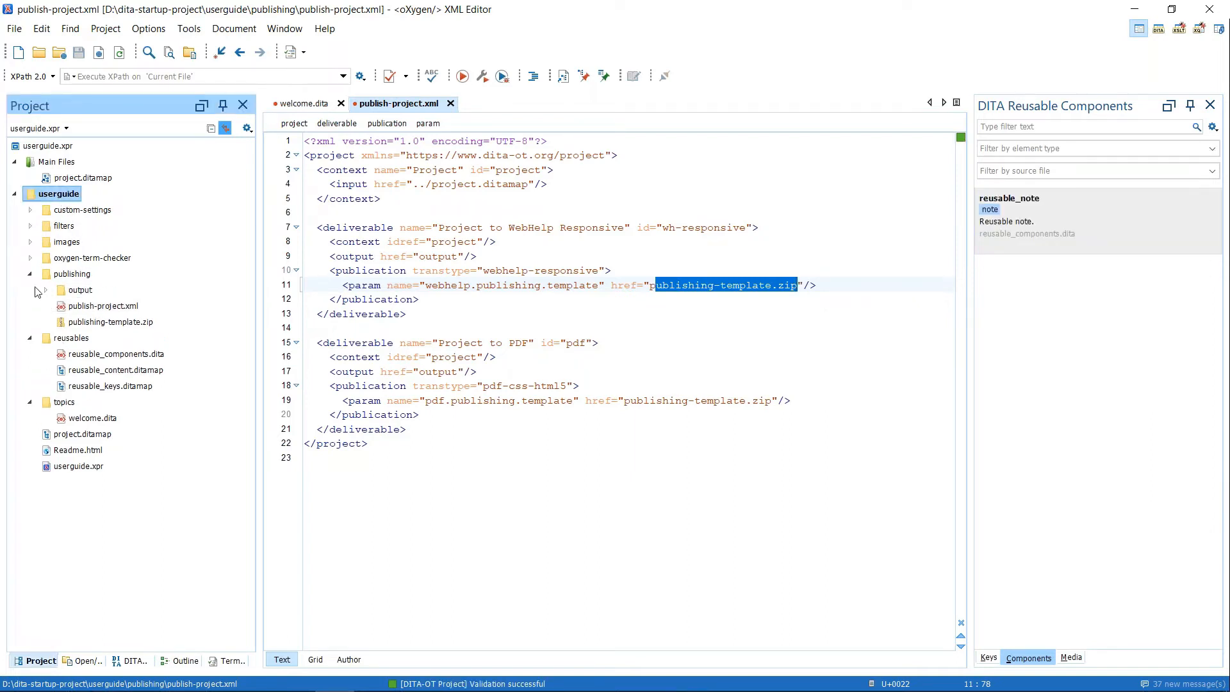
{"action": "left_click", "coordinate": [46, 291]}
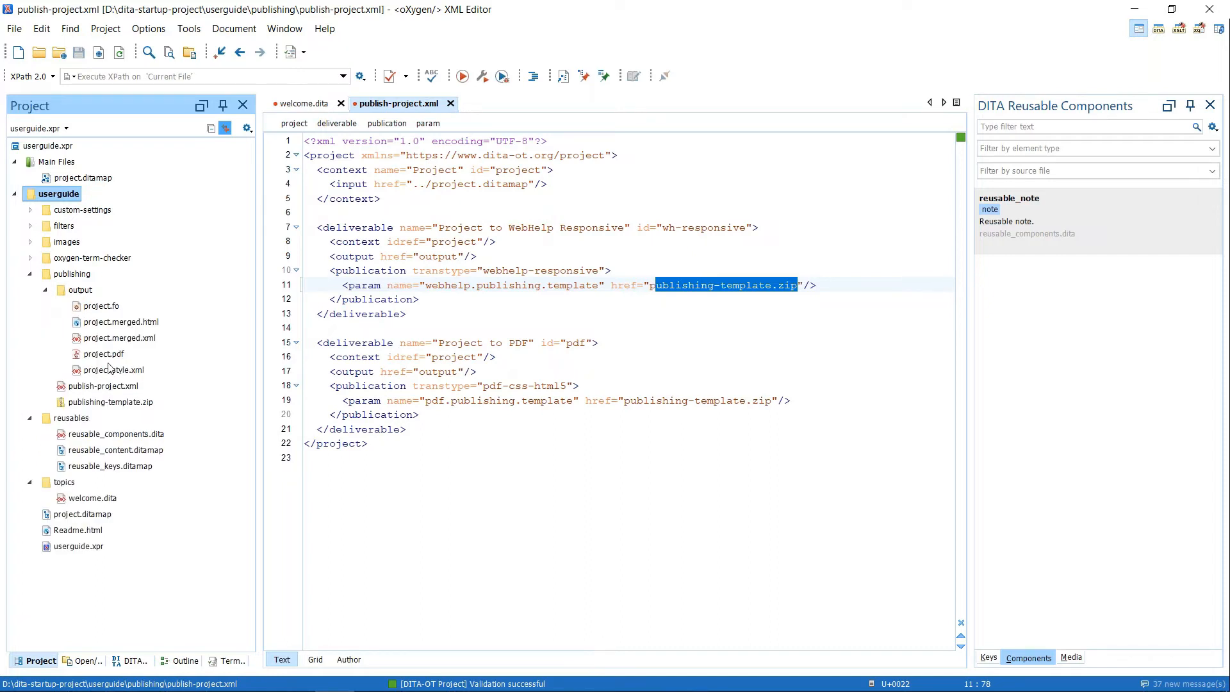
{"action": "left_click", "coordinate": [109, 354]}
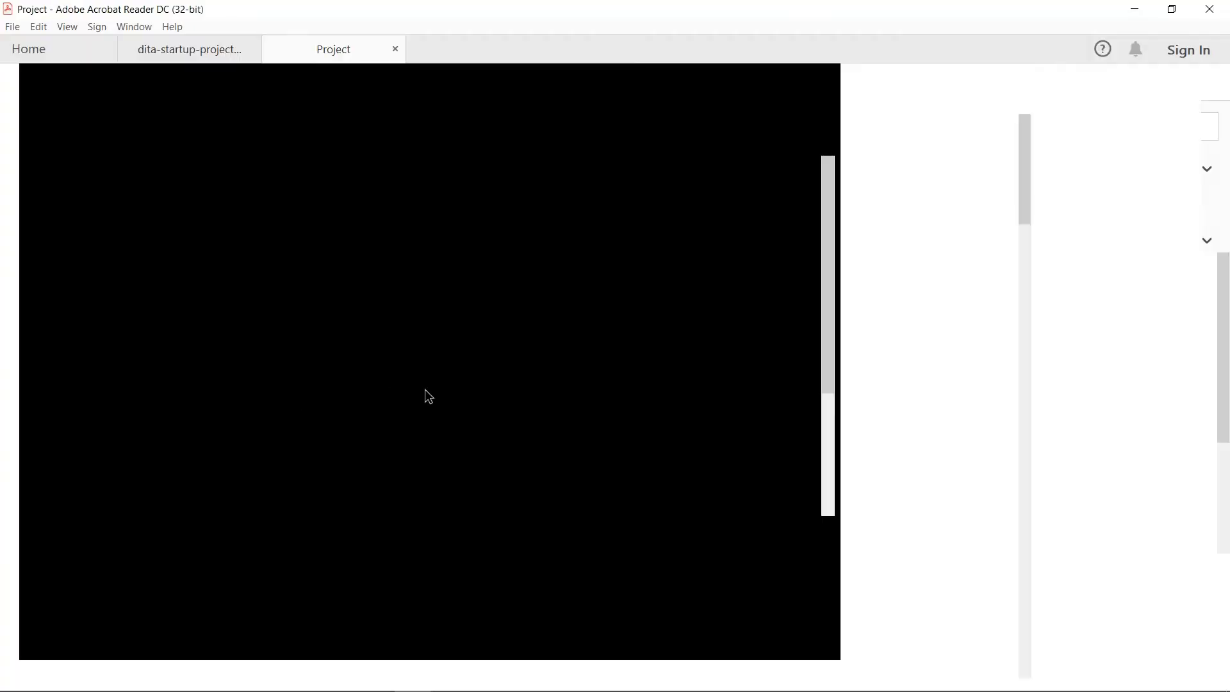
- Look through the generated PDF up to Chapter 1, My first topic, then close it and return to Oxygen XML Editor
{"action": "scroll", "coordinate": [651, 402], "scroll_direction": "down", "scroll_amount": 2}
{"action": "scroll", "coordinate": [661, 408], "scroll_direction": "down", "scroll_amount": 15}
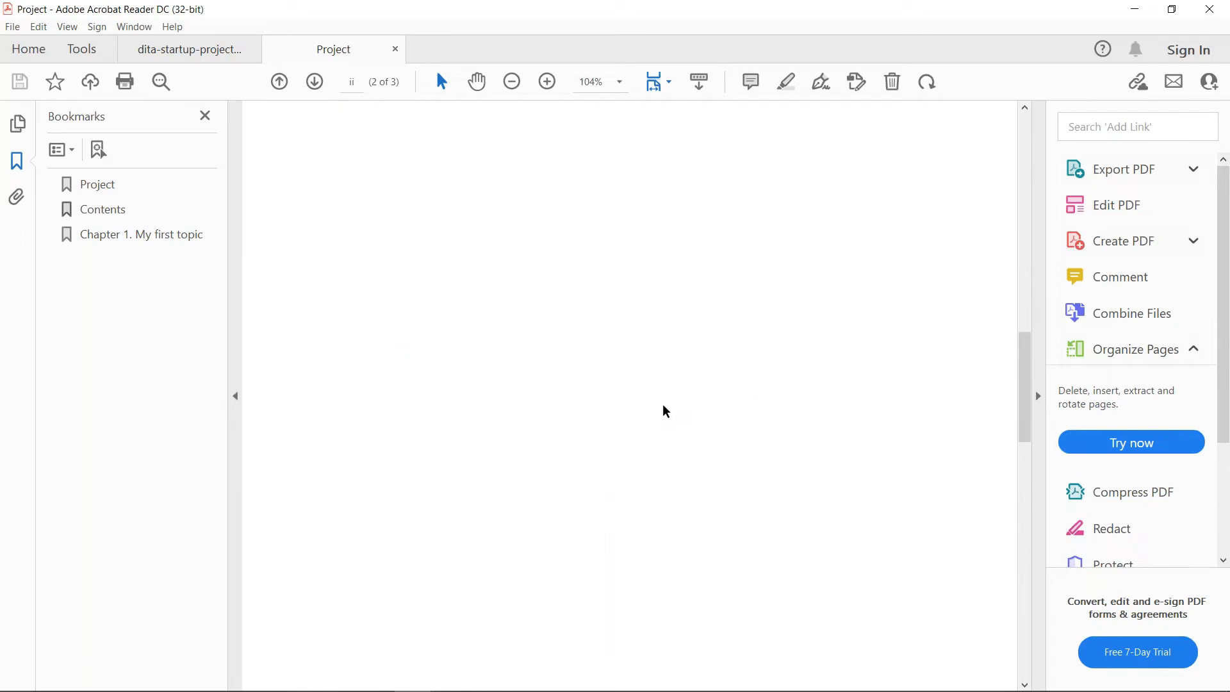
{"action": "scroll", "coordinate": [670, 402], "scroll_direction": "down", "scroll_amount": 4}
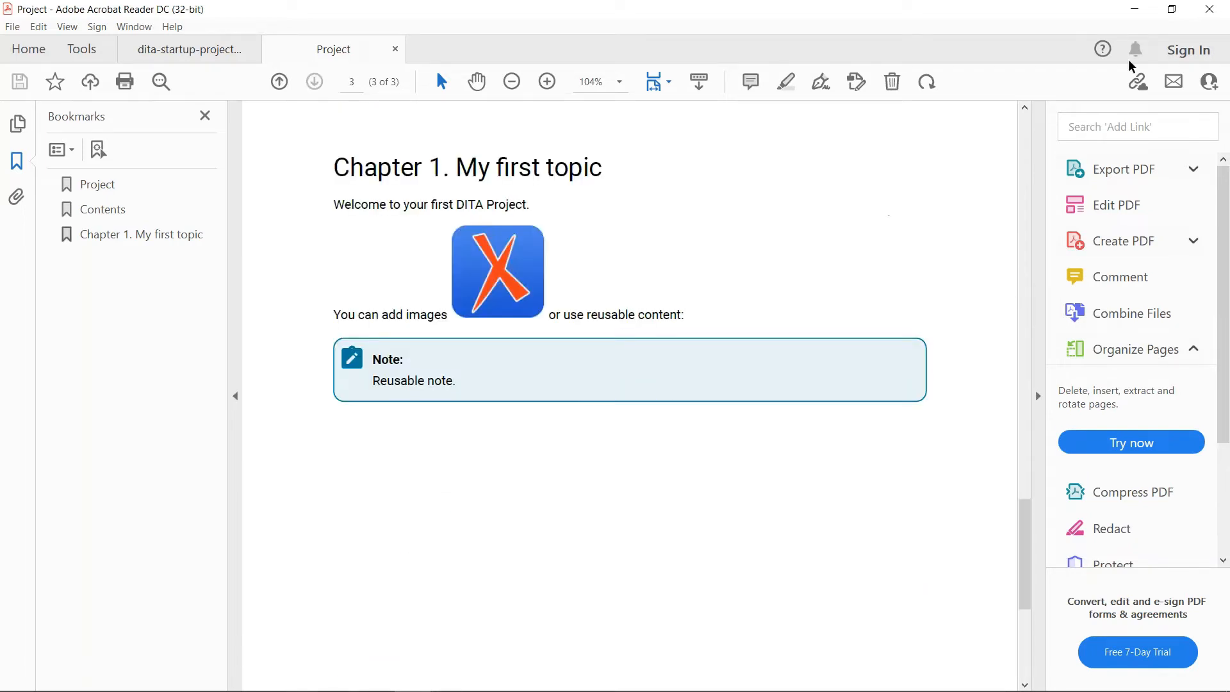
{"action": "scroll", "coordinate": [810, 283], "scroll_direction": "down", "scroll_amount": 2}
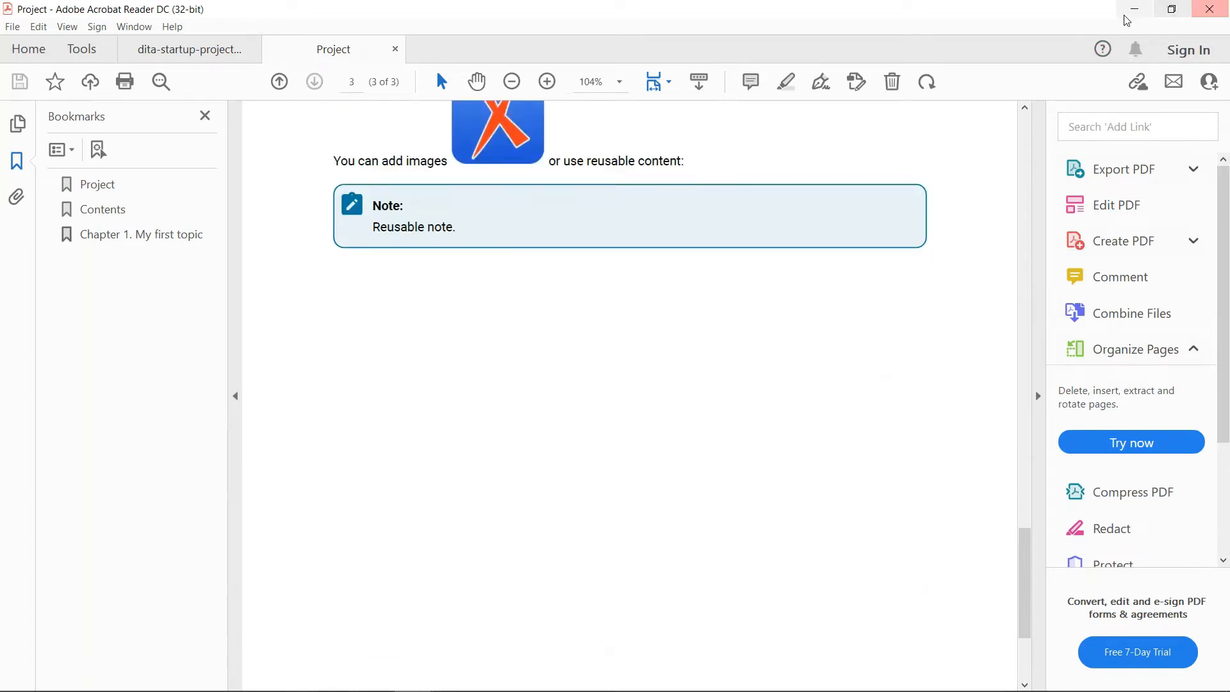
{"action": "left_click", "coordinate": [395, 49]}
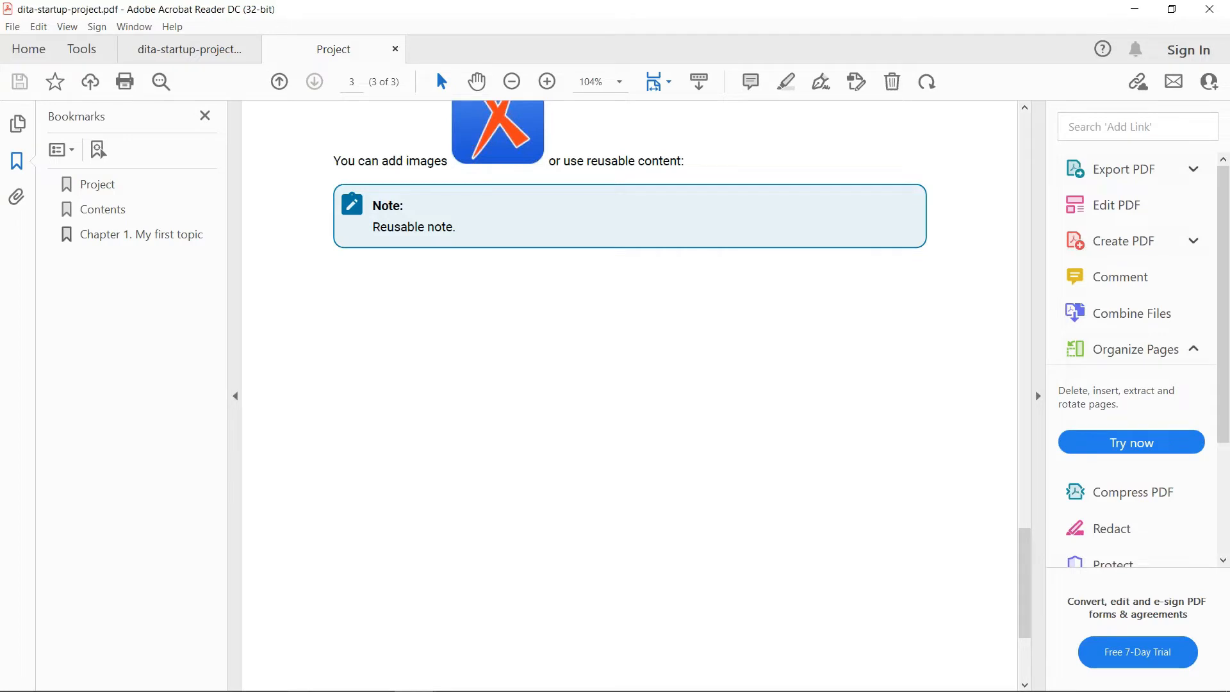
{"action": "left_click", "coordinate": [1131, 14]}
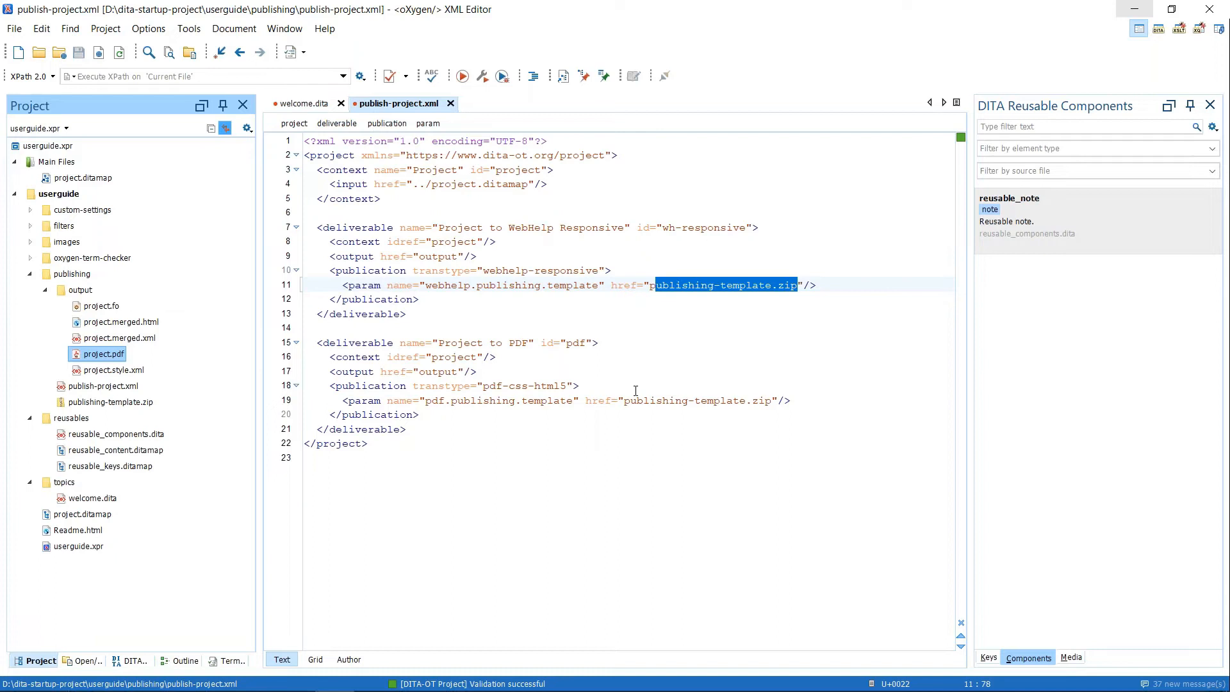
- Highlight the WebHelp template reference and the words WebHelp Responsive and PDF in the deliverable names of publish-project.xml
{"action": "double_click", "coordinate": [651, 286]}
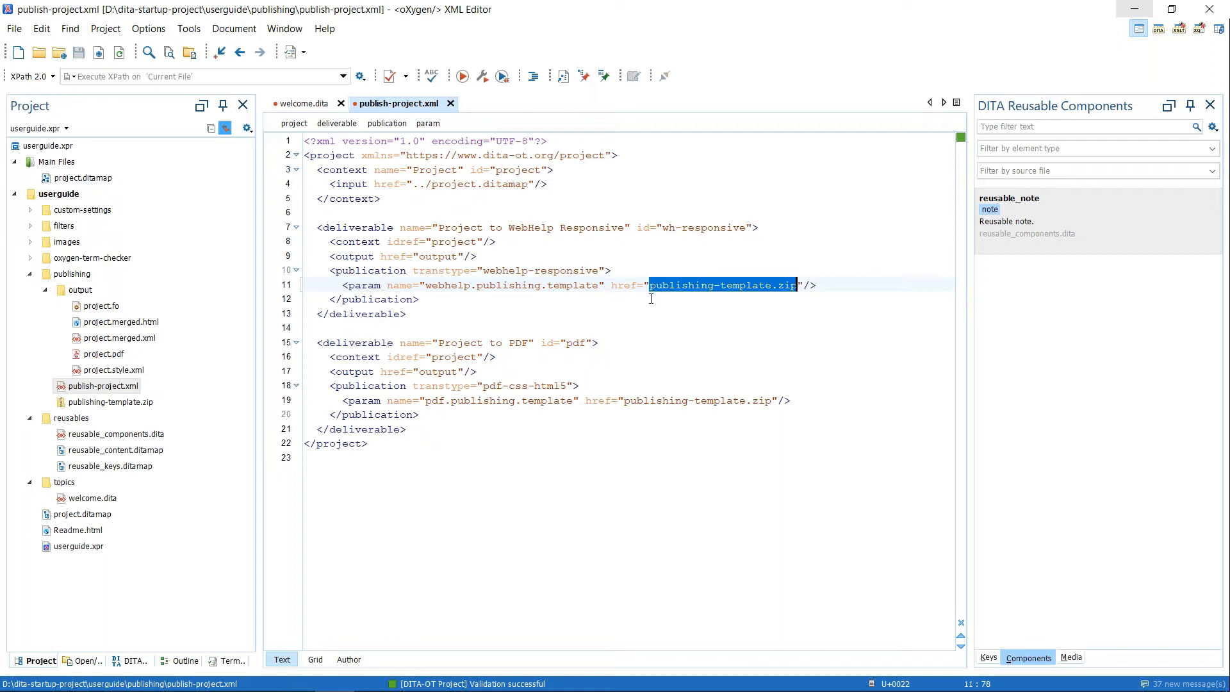
{"action": "left_click_drag", "start_coordinate": [512, 227], "coordinate": [624, 228]}
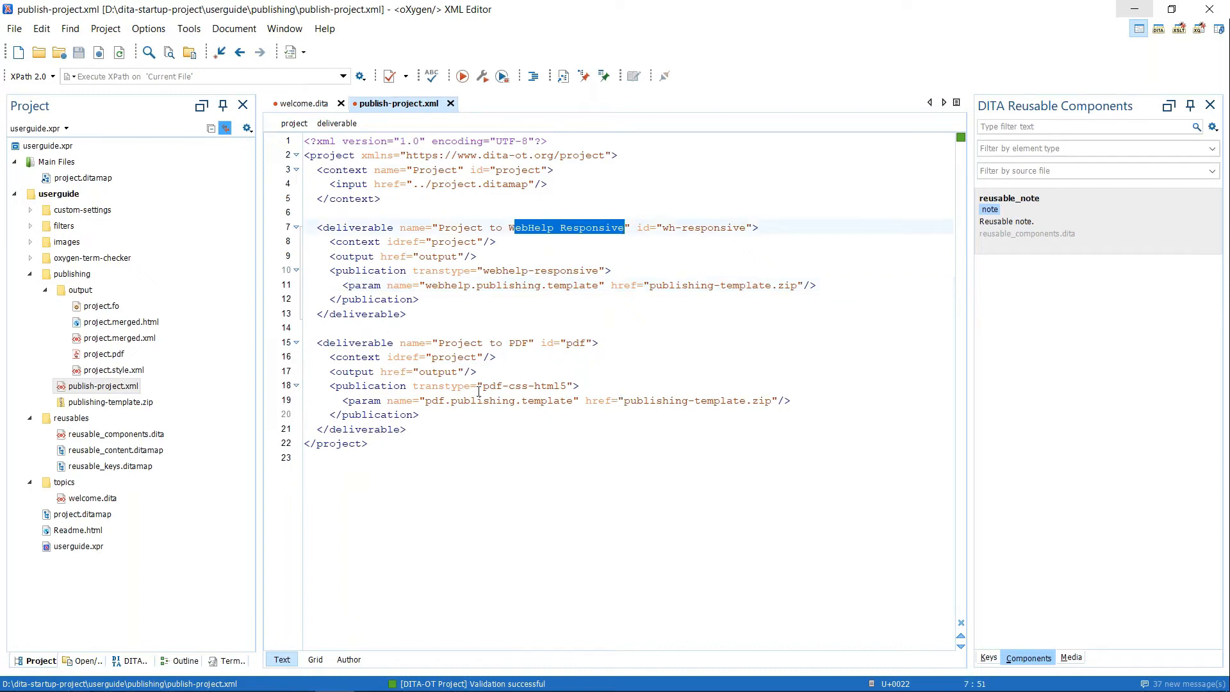
{"action": "double_click", "coordinate": [518, 342]}
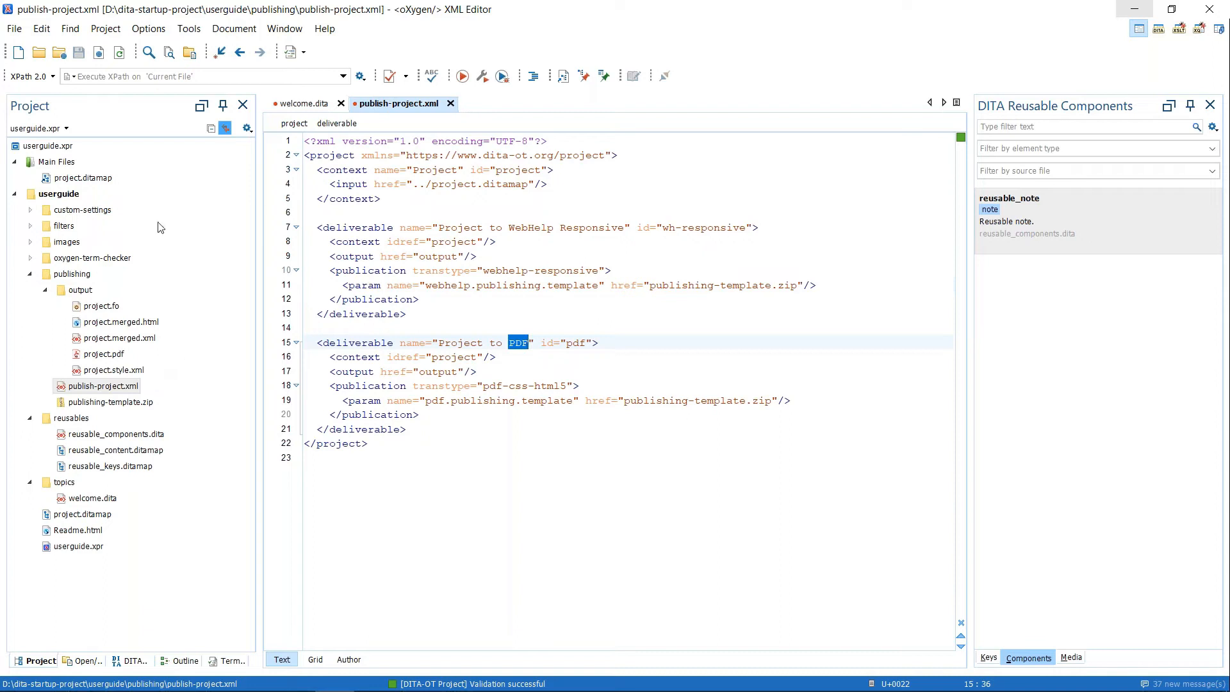
- Show project.ditamap in the DITA Maps Manager again
{"action": "left_click", "coordinate": [89, 661]}
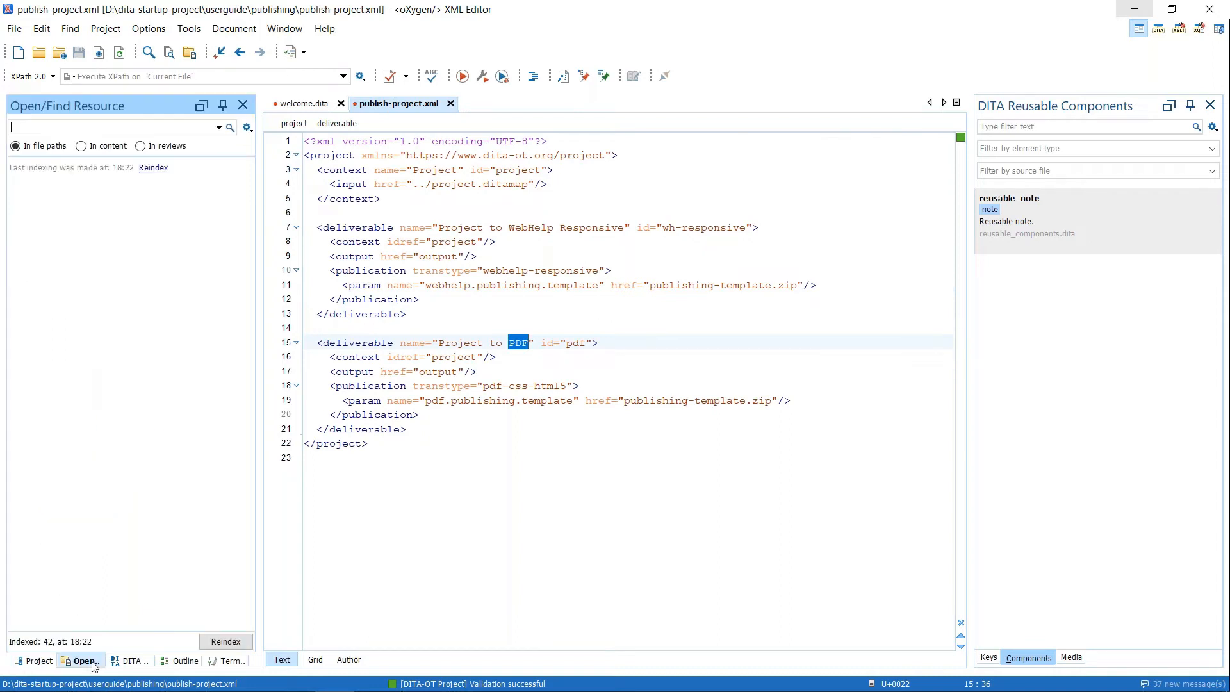
{"action": "left_click", "coordinate": [129, 661]}
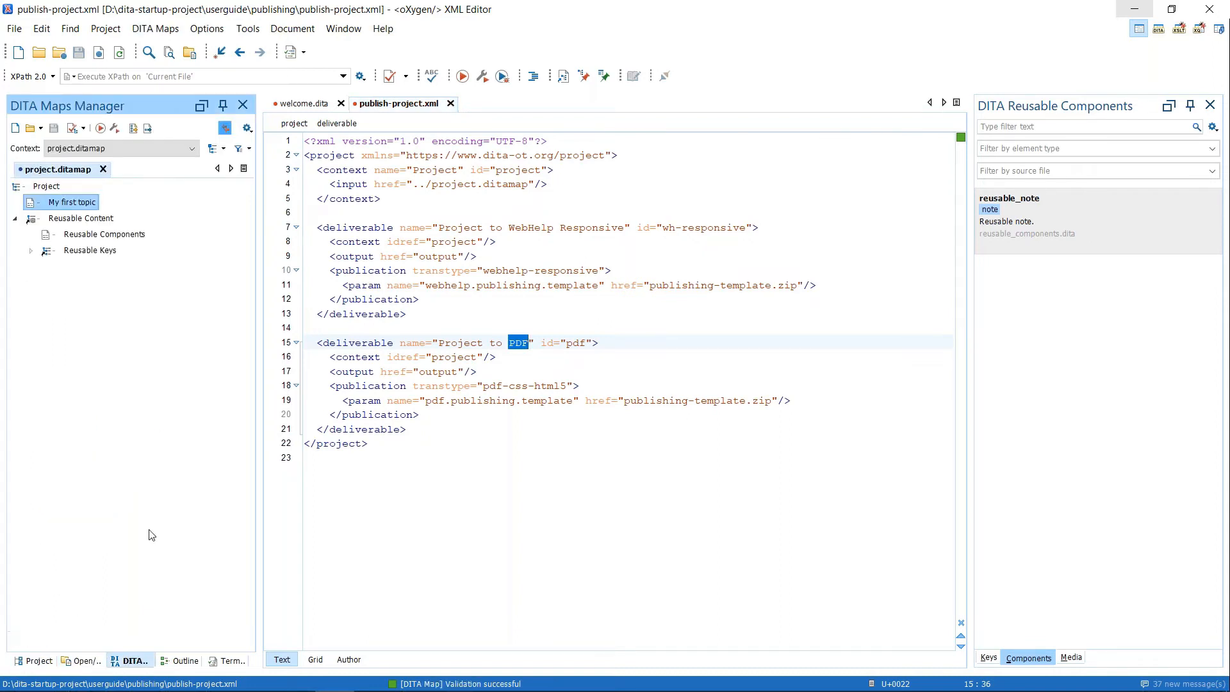
- Examine the transformation scenarios available for project.ditamap, including the two project-level ones, and close the configuration without changes
{"action": "left_click", "coordinate": [111, 132]}
{"action": "left_click", "coordinate": [540, 178]}
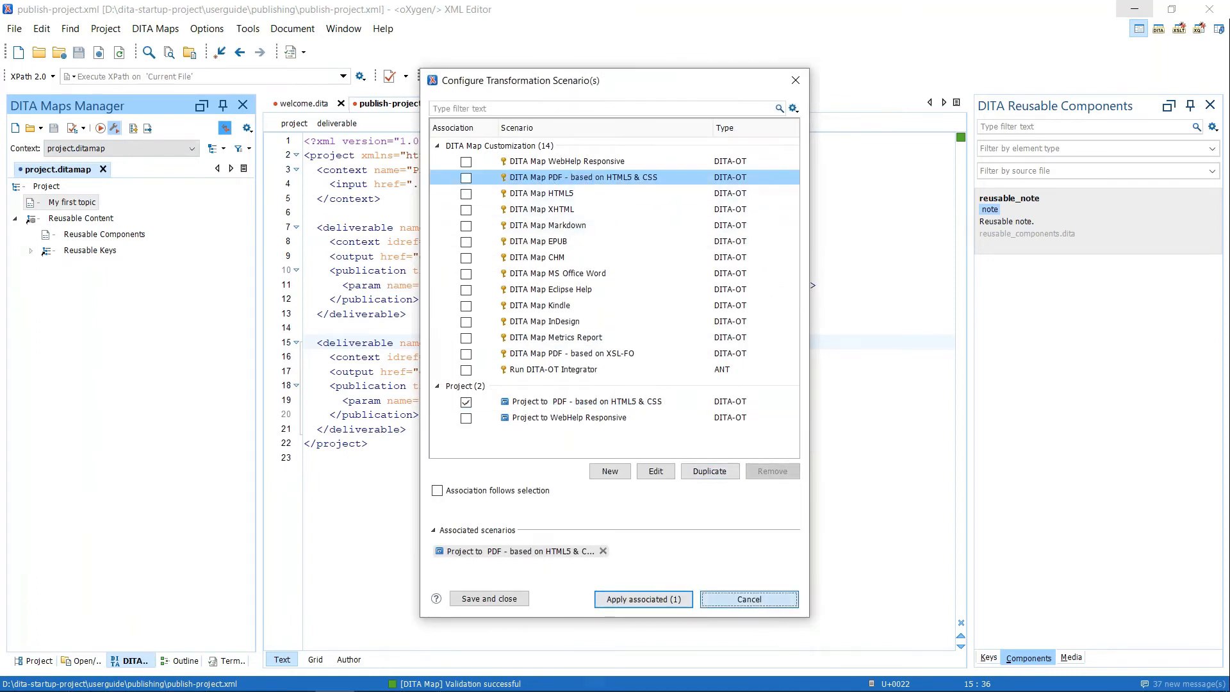
{"action": "left_click", "coordinate": [748, 599]}
- Open publishing-template.zip from the project's publishing folder, look at its contents such as notes.css, and return to the project tree
{"action": "left_click", "coordinate": [35, 662]}
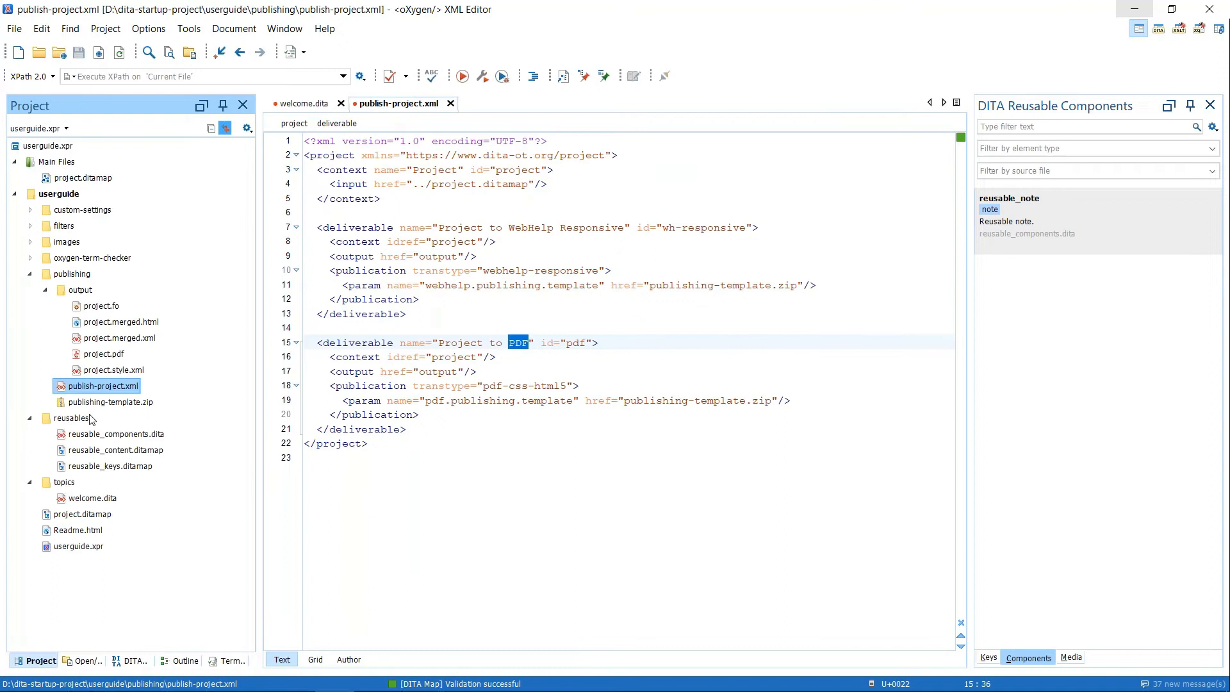
{"action": "left_click", "coordinate": [122, 402]}
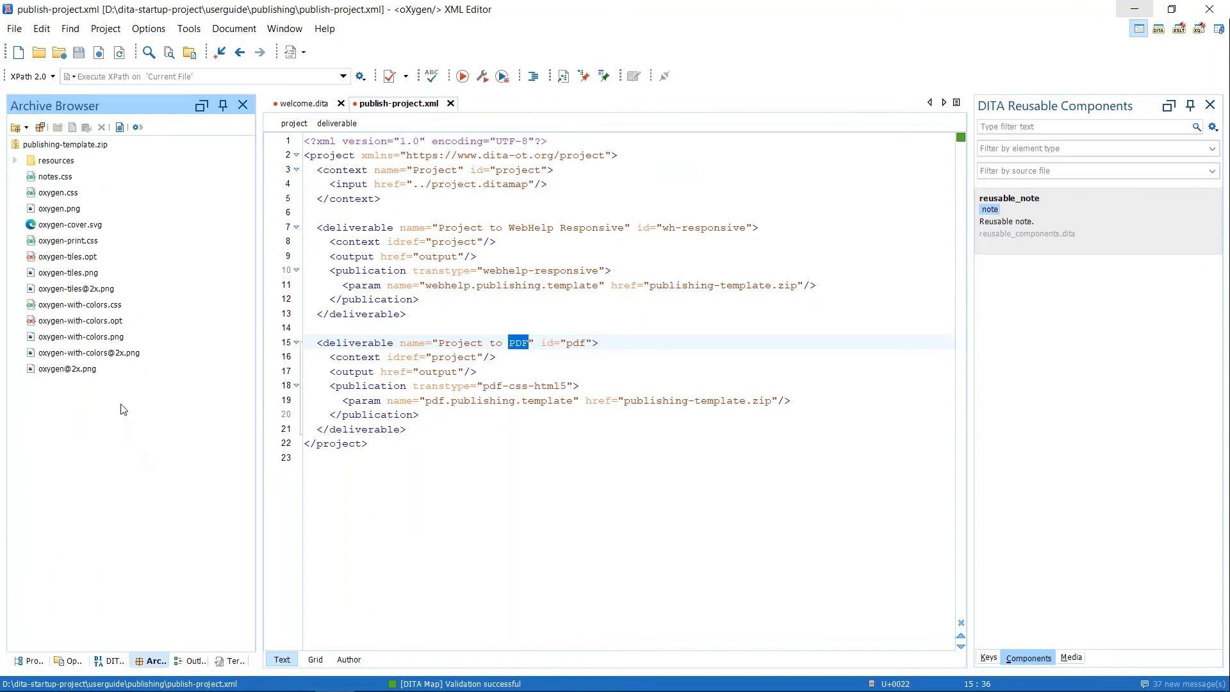
{"action": "left_click", "coordinate": [57, 178]}
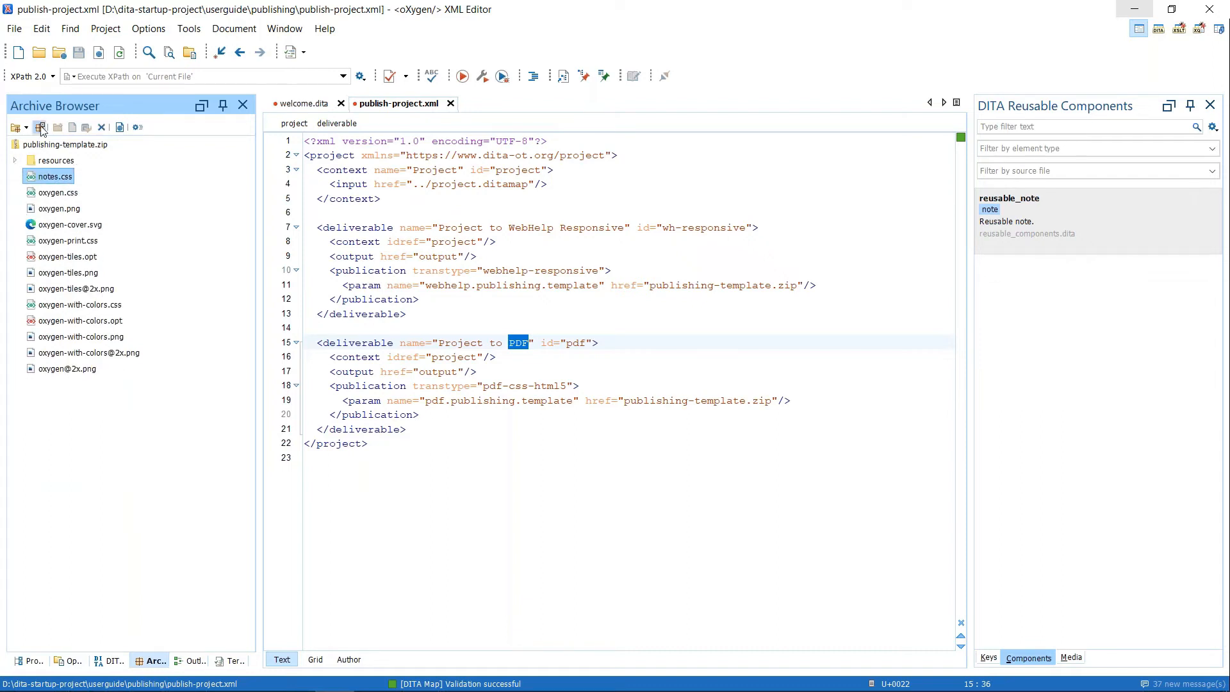
{"action": "left_click", "coordinate": [30, 660]}
- Switch to Chrome and search Google for "oxygen stylesbasket"
{"action": "left_click", "coordinate": [295, 680]}
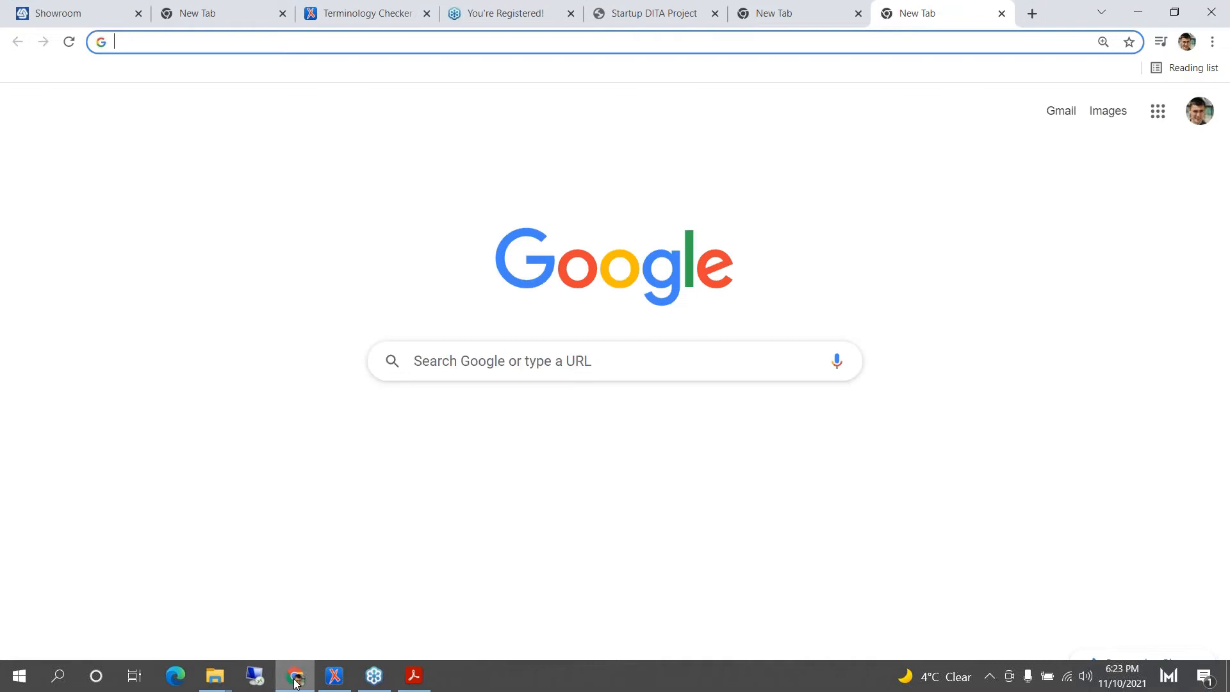
{"action": "type", "text": "styles"}
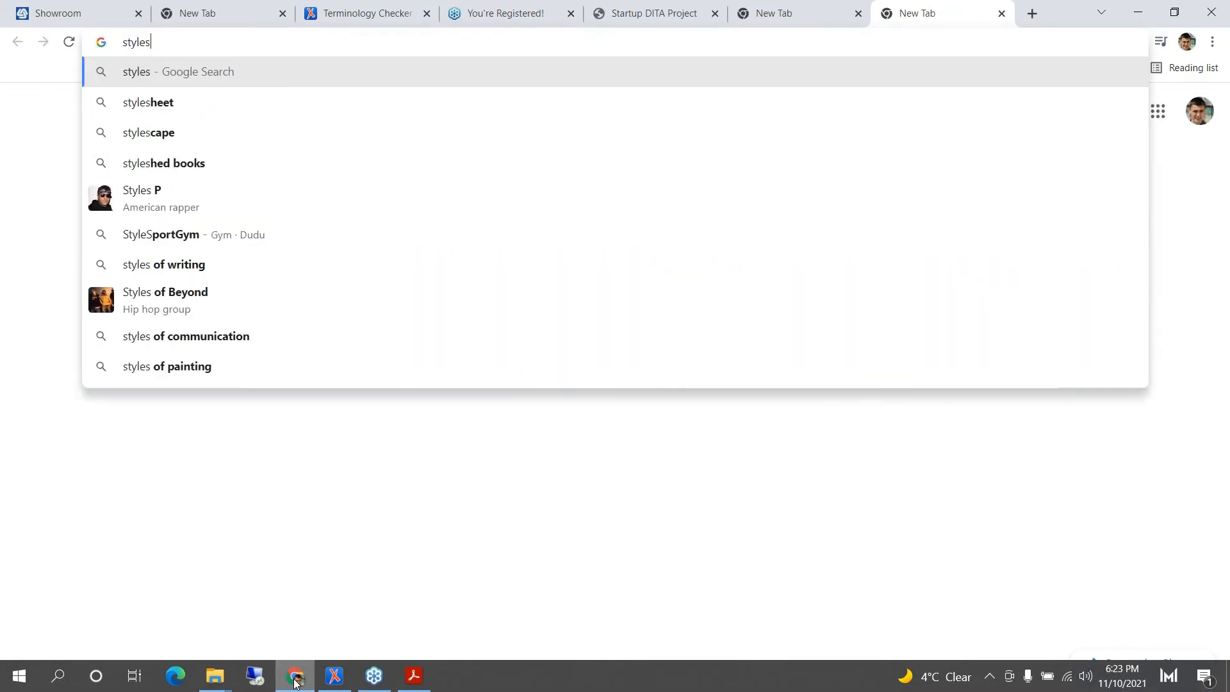
{"action": "key", "text": "Escape"}
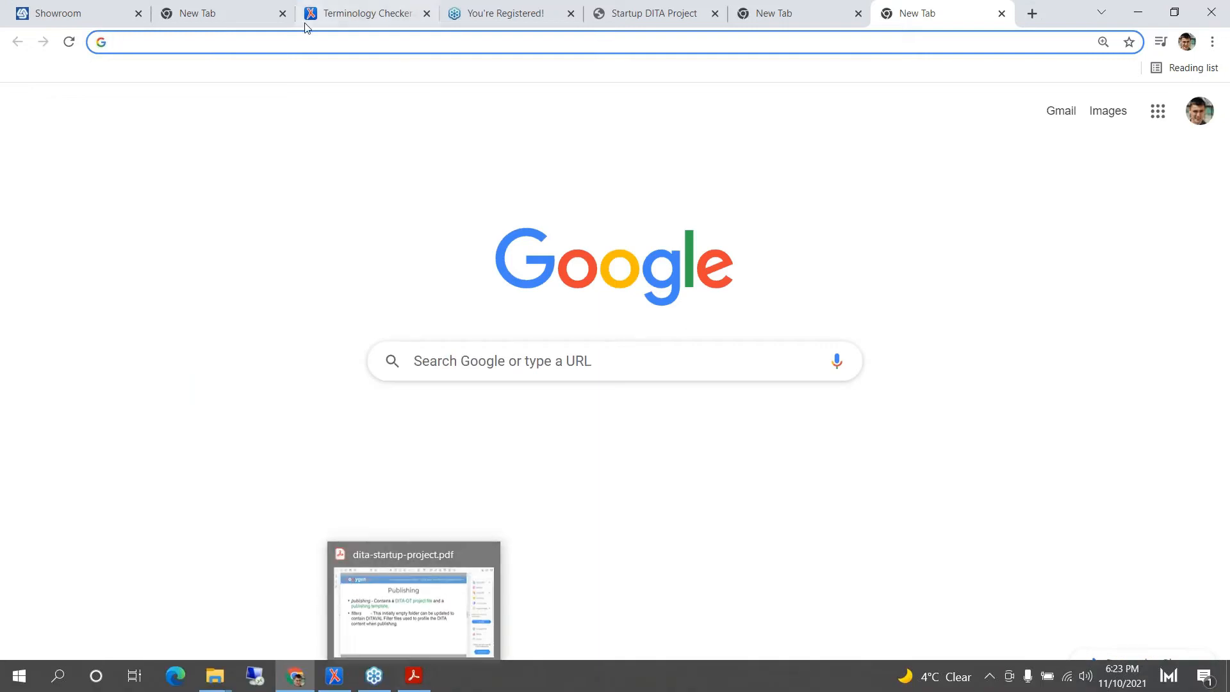
{"action": "left_click", "coordinate": [468, 359]}
{"action": "type", "text": "oxyg"}
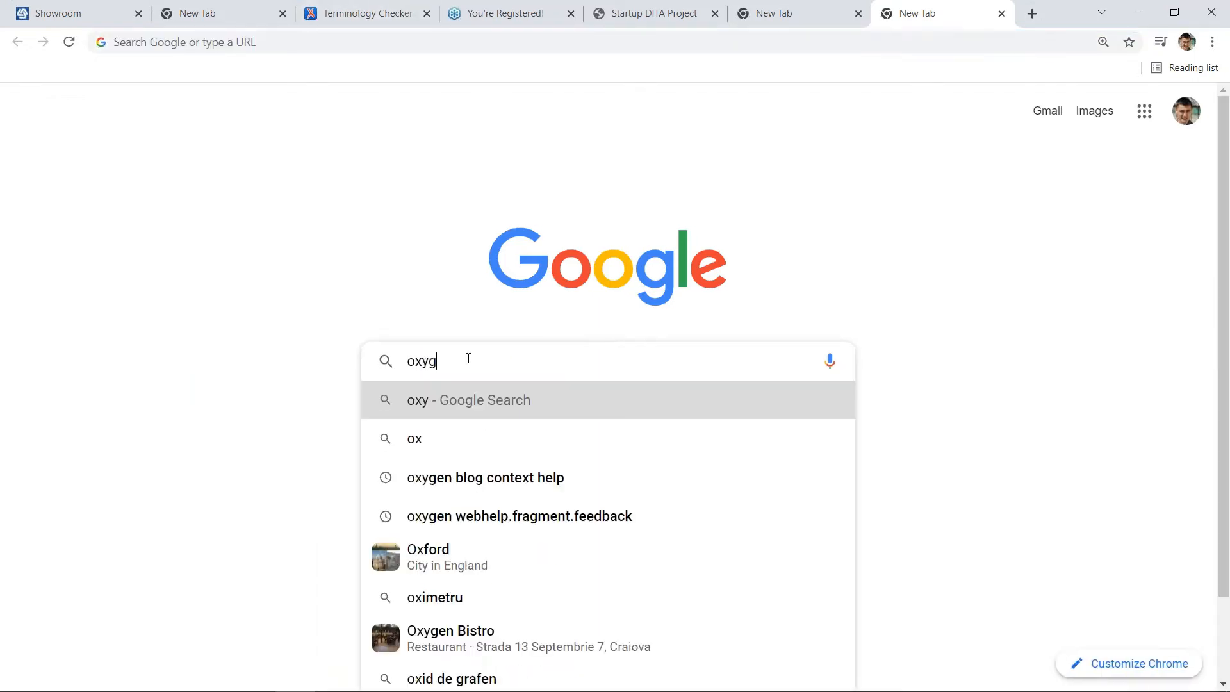
{"action": "type", "text": "en stylesbasket"}
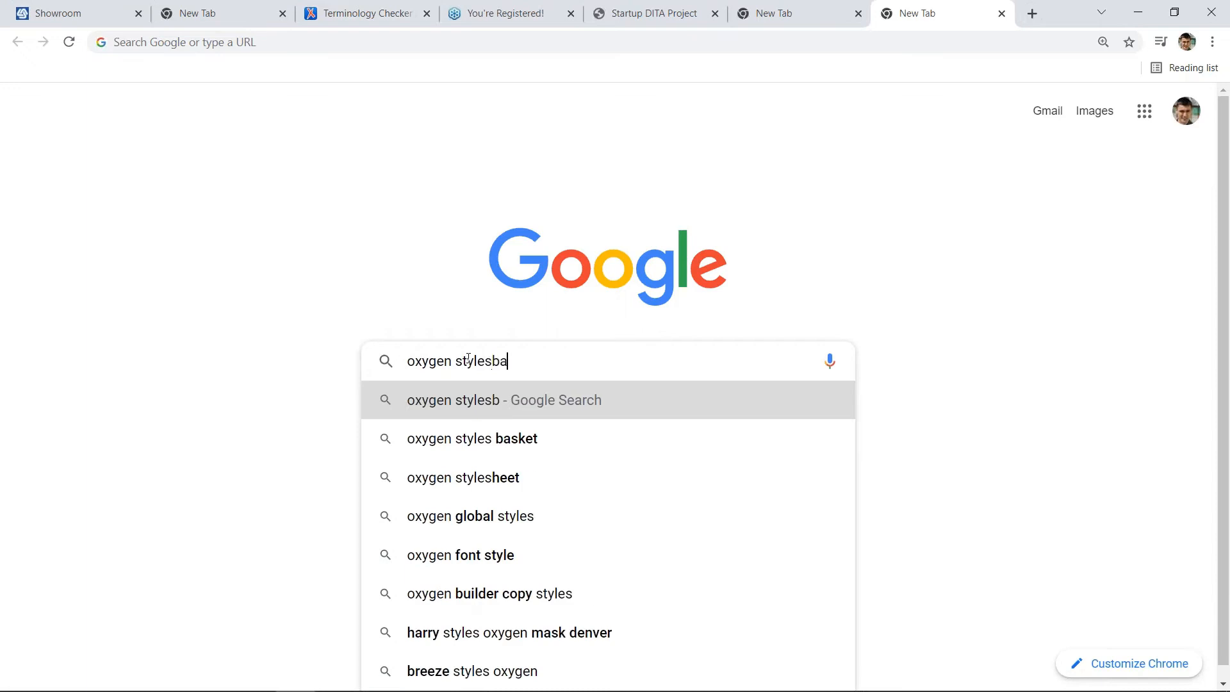
{"action": "key", "text": "Return"}
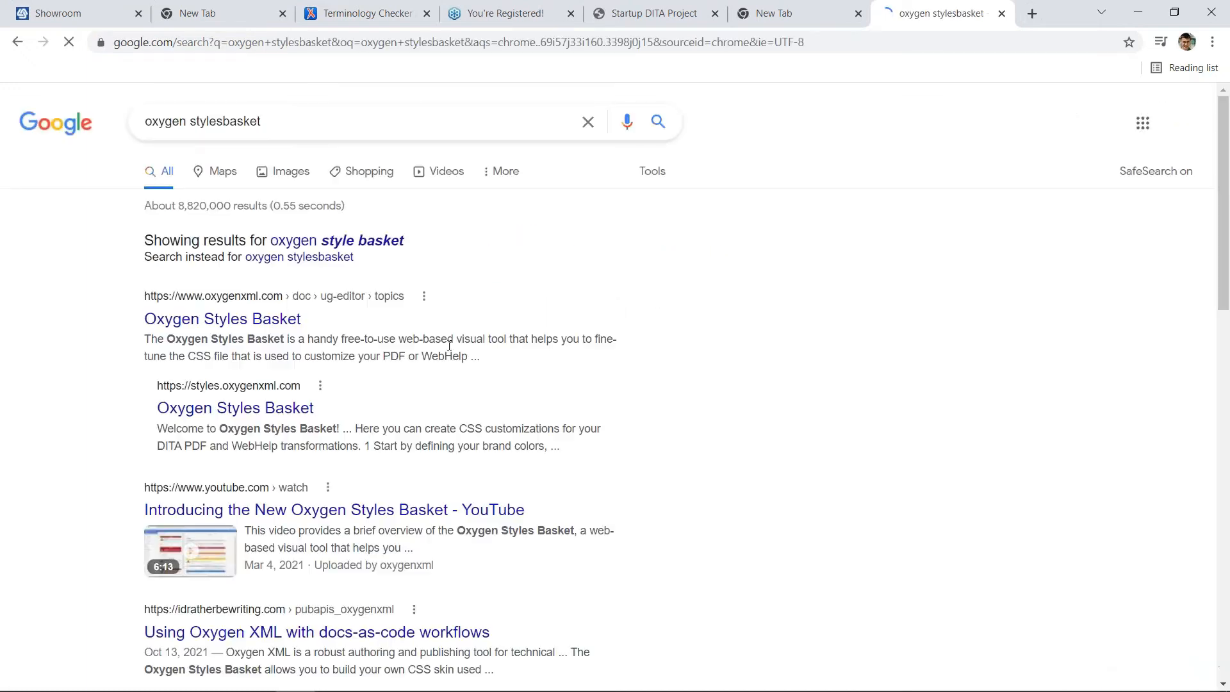
- Open the Oxygen Styles Basket documentation topic, follow its link to the web tool, and dismiss the welcome message
{"action": "left_click", "coordinate": [270, 324]}
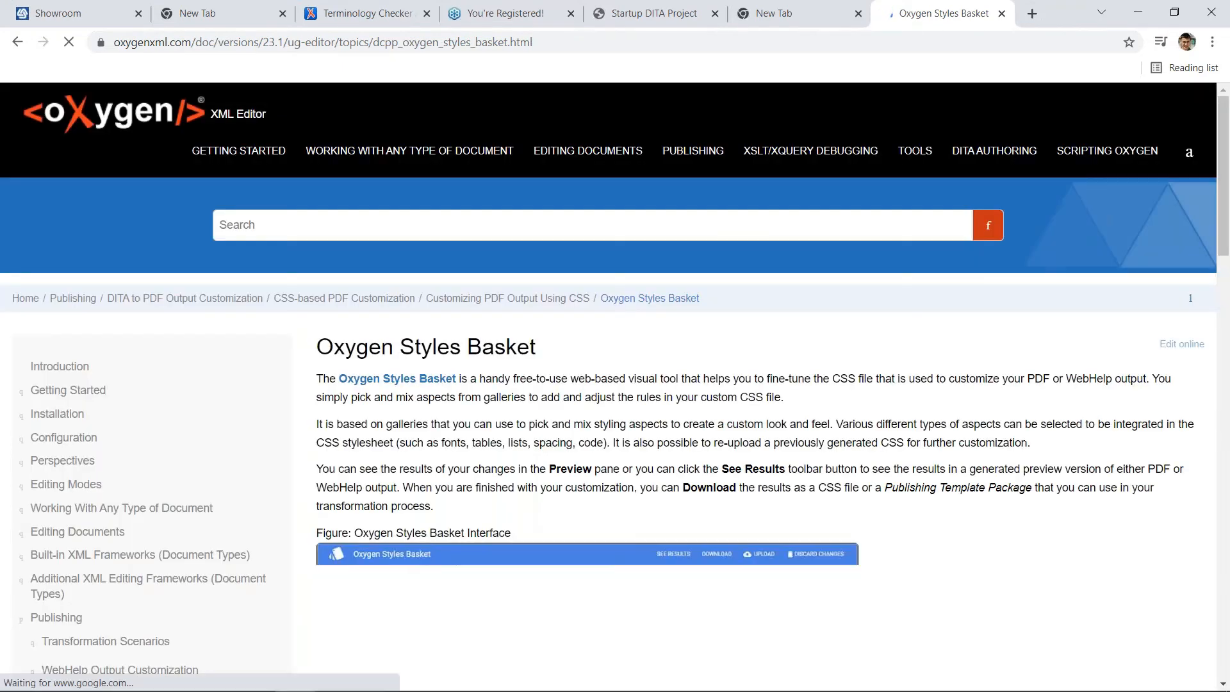
{"action": "left_click", "coordinate": [426, 383]}
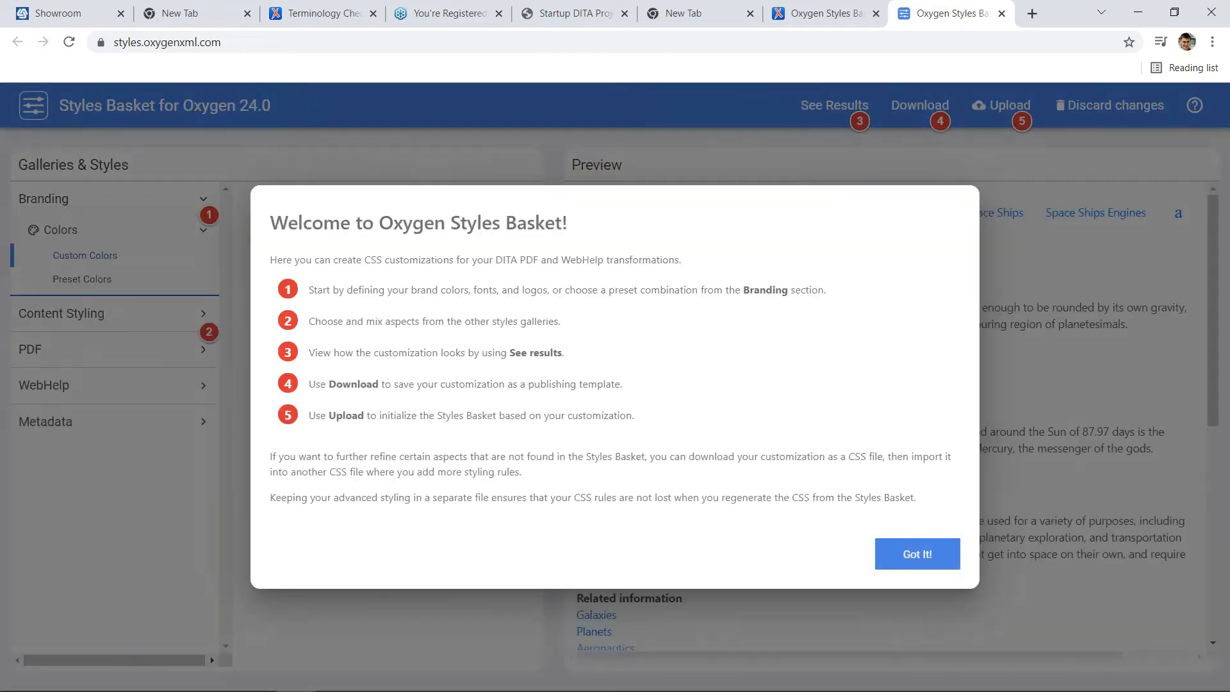
{"action": "left_click", "coordinate": [937, 556]}
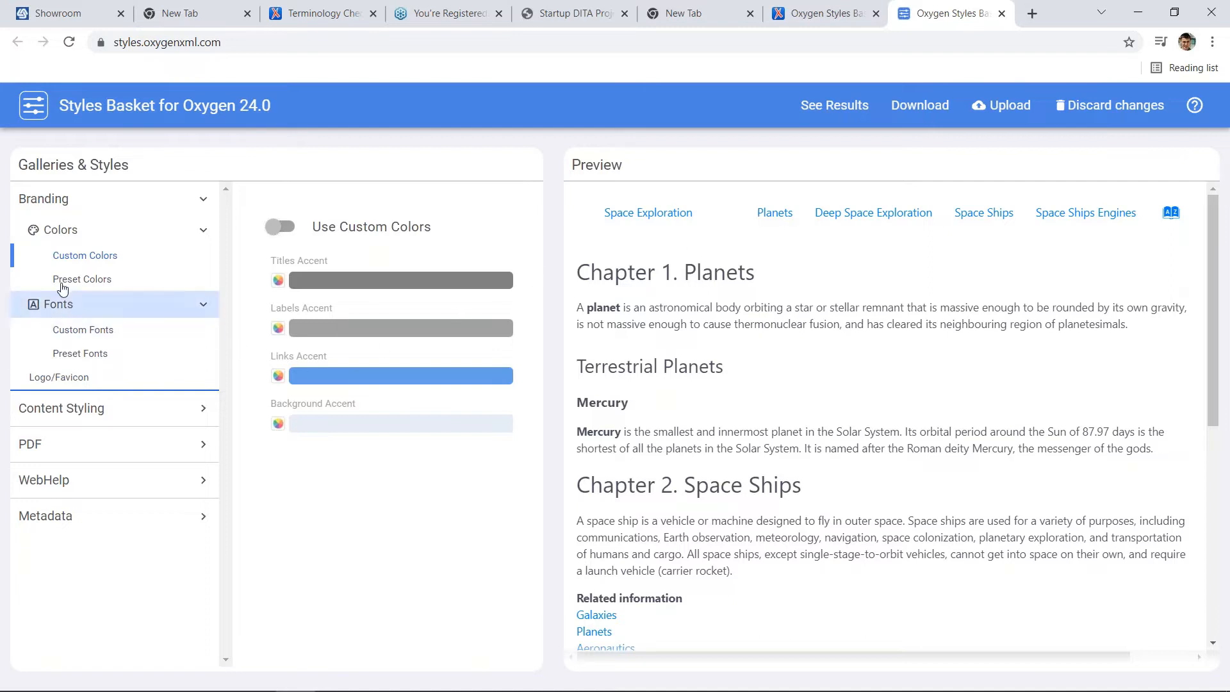
- In the content styling galleries, try text font sizes of 7.5, 8 and 9 pt, and settle on 8.5 pt
{"action": "left_click", "coordinate": [58, 410]}
{"action": "left_click", "coordinate": [102, 441]}
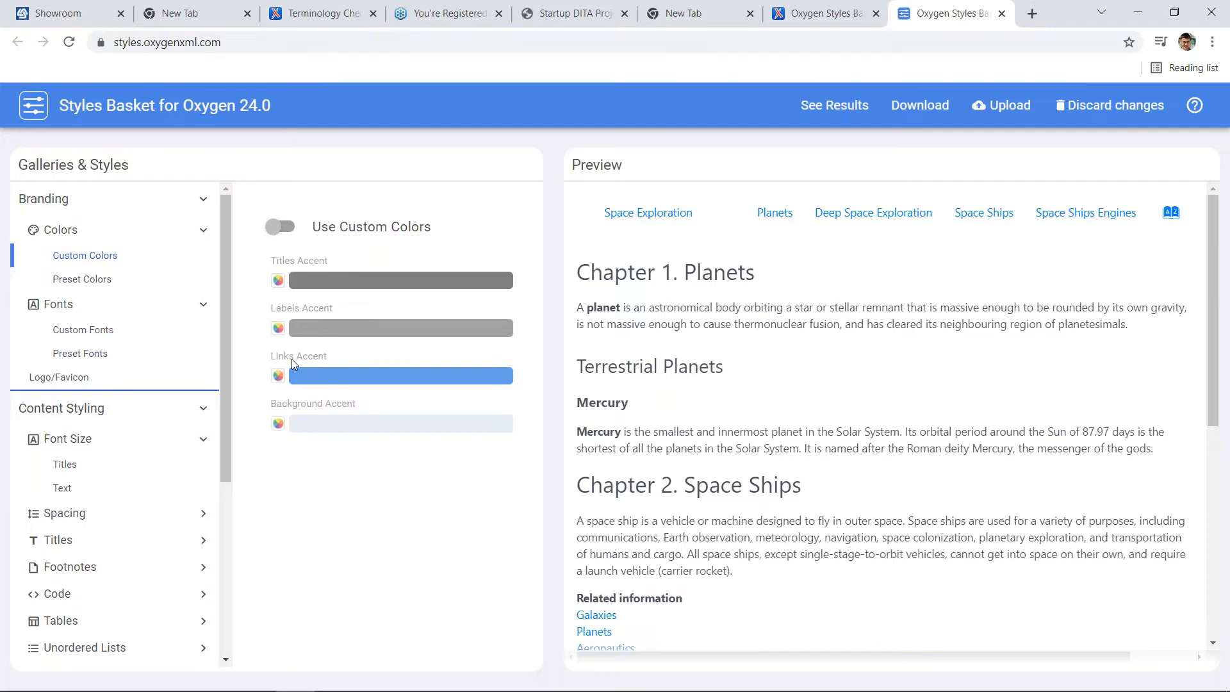
{"action": "left_click", "coordinate": [103, 493]}
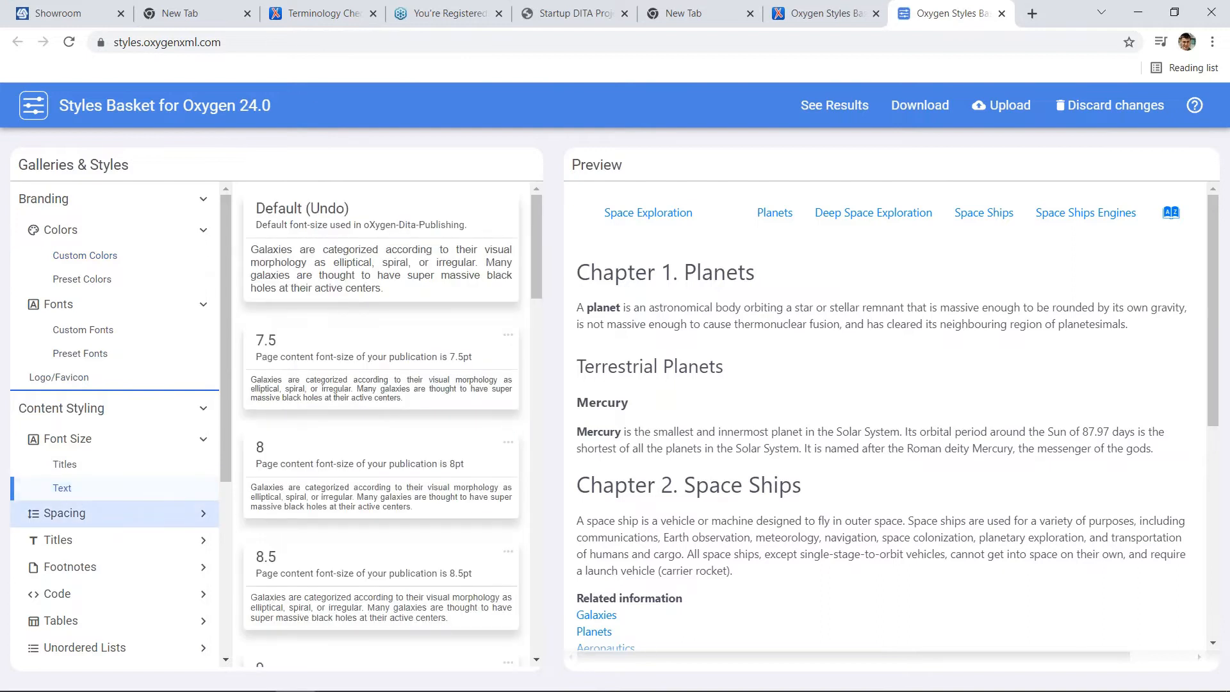
{"action": "left_click", "coordinate": [329, 357]}
{"action": "left_click", "coordinate": [378, 471]}
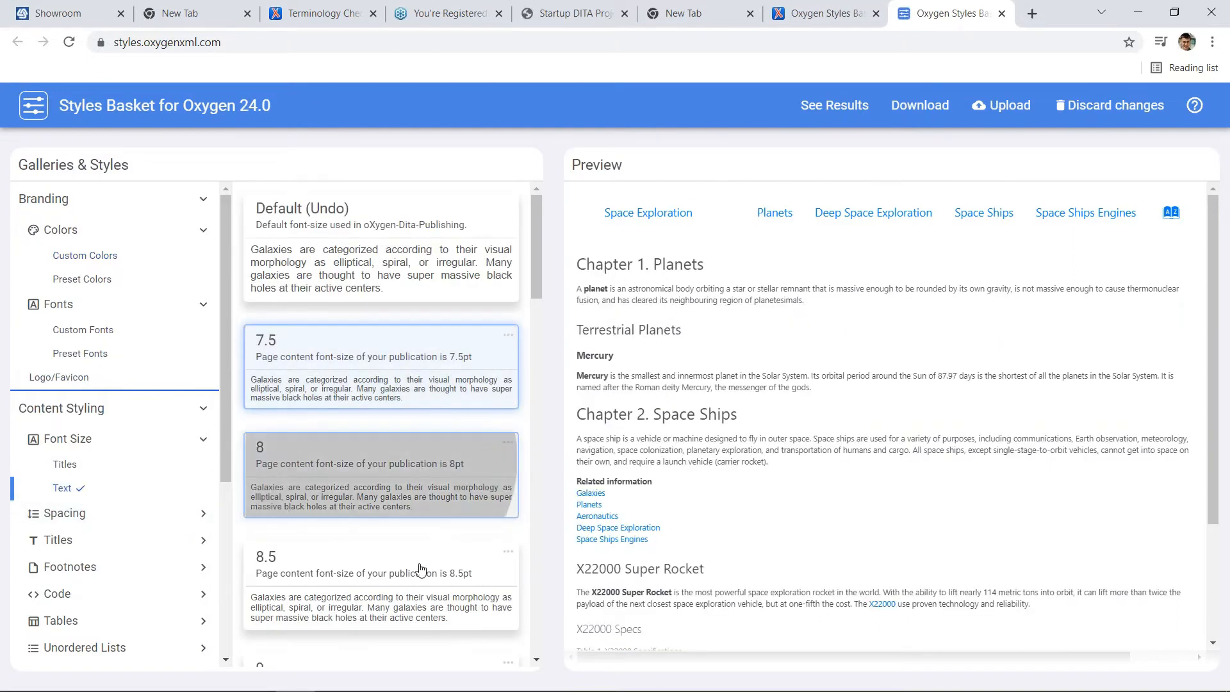
{"action": "scroll", "coordinate": [448, 561], "scroll_direction": "down", "scroll_amount": 3}
{"action": "left_click", "coordinate": [405, 520]}
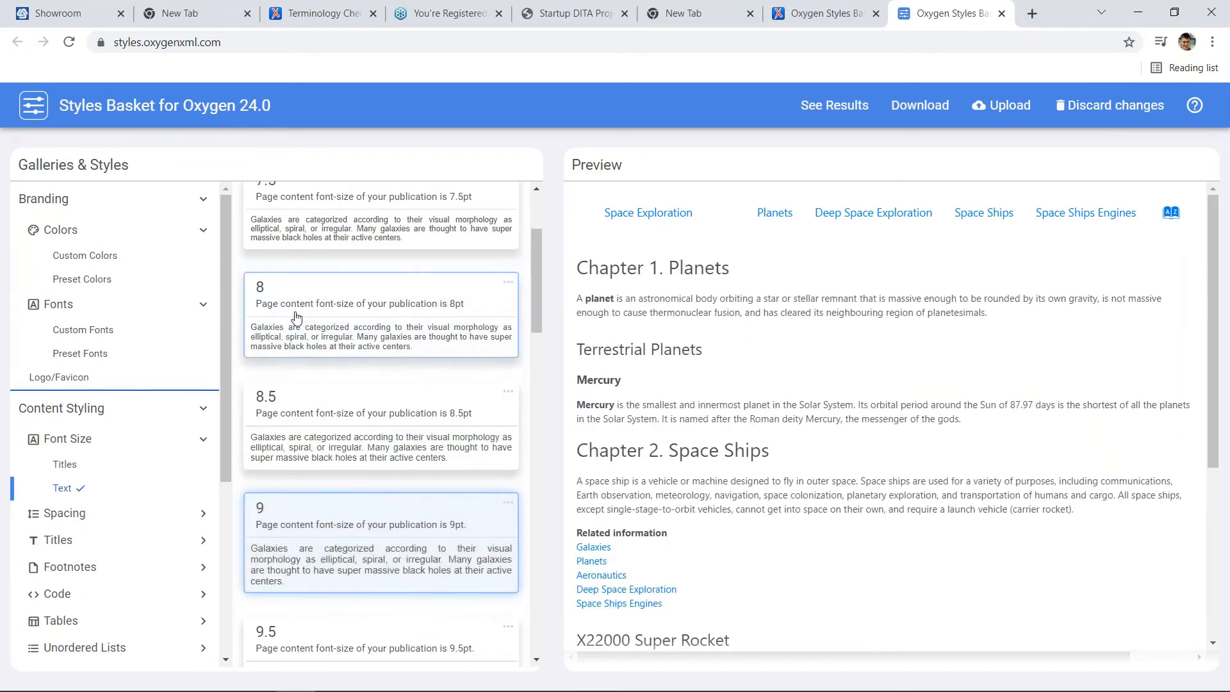
{"action": "left_click", "coordinate": [321, 449]}
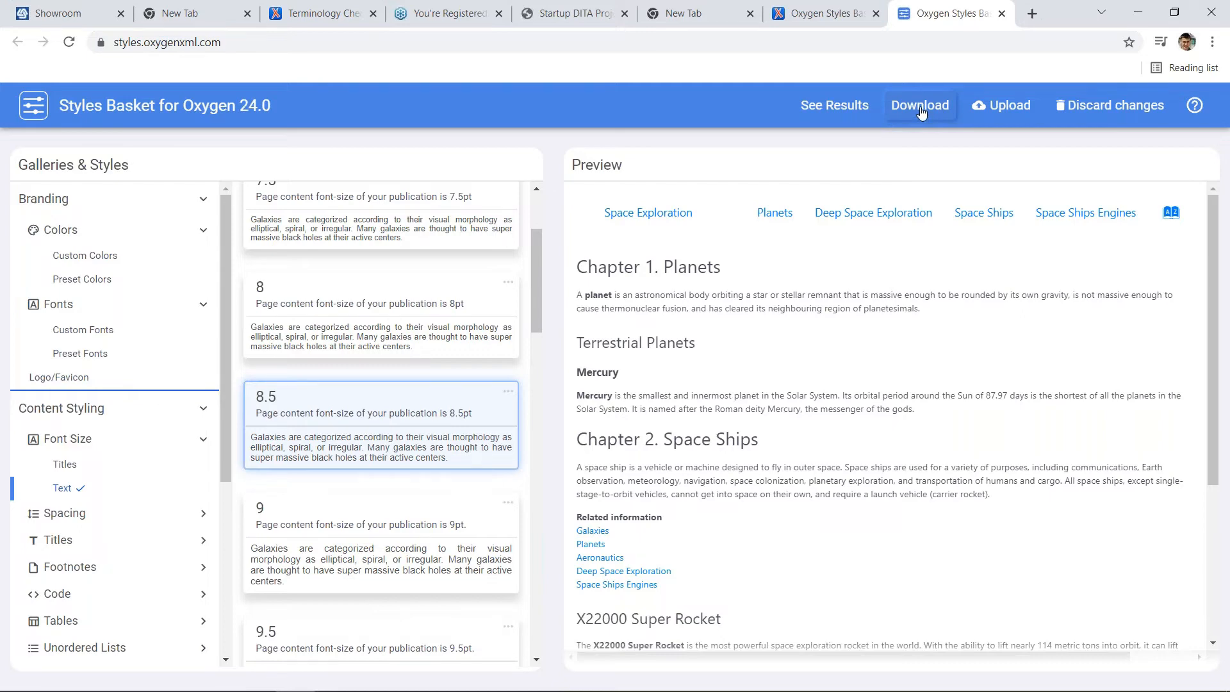
- Return to Oxygen XML Editor, select publishing-template.zip in the project, and highlight its reference in the PDF deliverable of publish-project.xml
{"action": "key", "text": "alt+Tab"}
{"action": "left_click", "coordinate": [109, 403]}
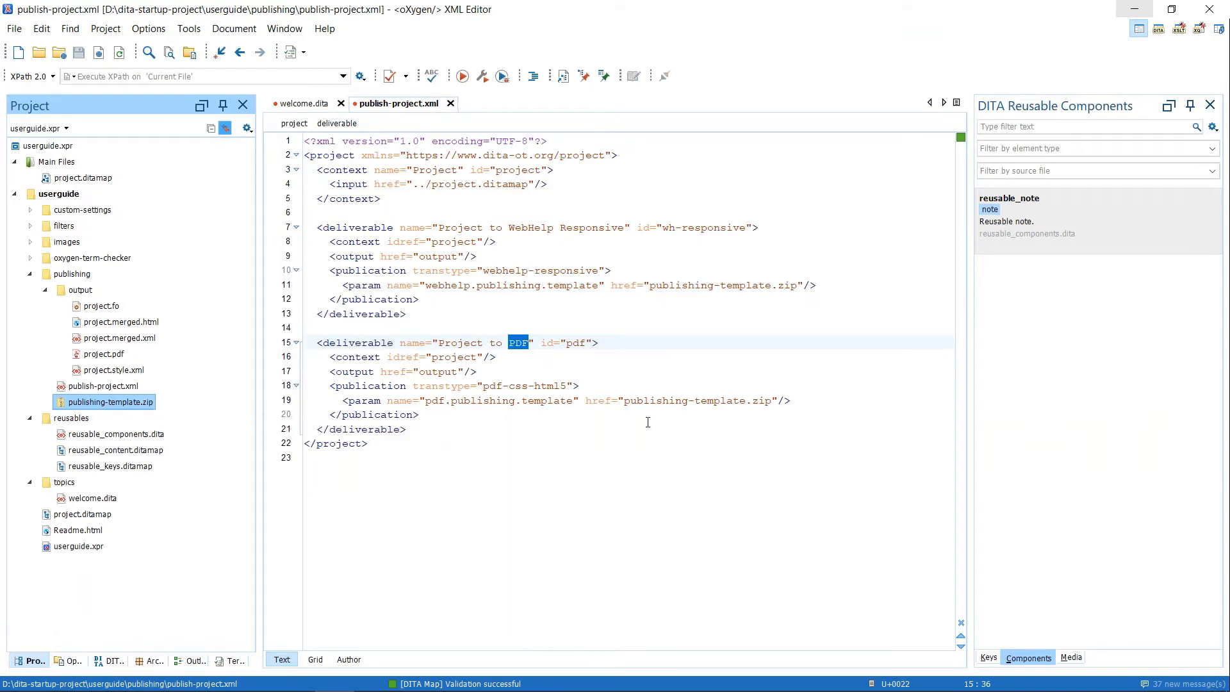
{"action": "left_click_drag", "start_coordinate": [619, 401], "coordinate": [792, 401]}
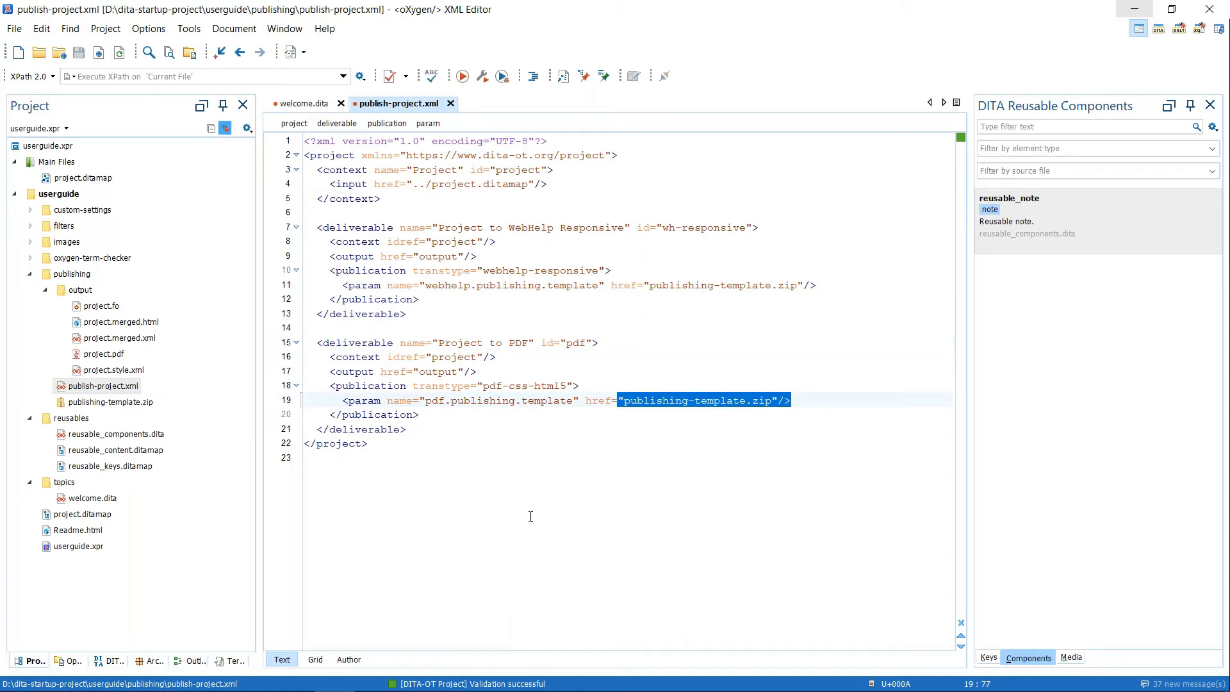
- Check the Publishing slide in dita-startup-project.pdf, return to Oxygen XML Editor, and expand the project's filters folder
{"action": "left_click", "coordinate": [414, 676]}
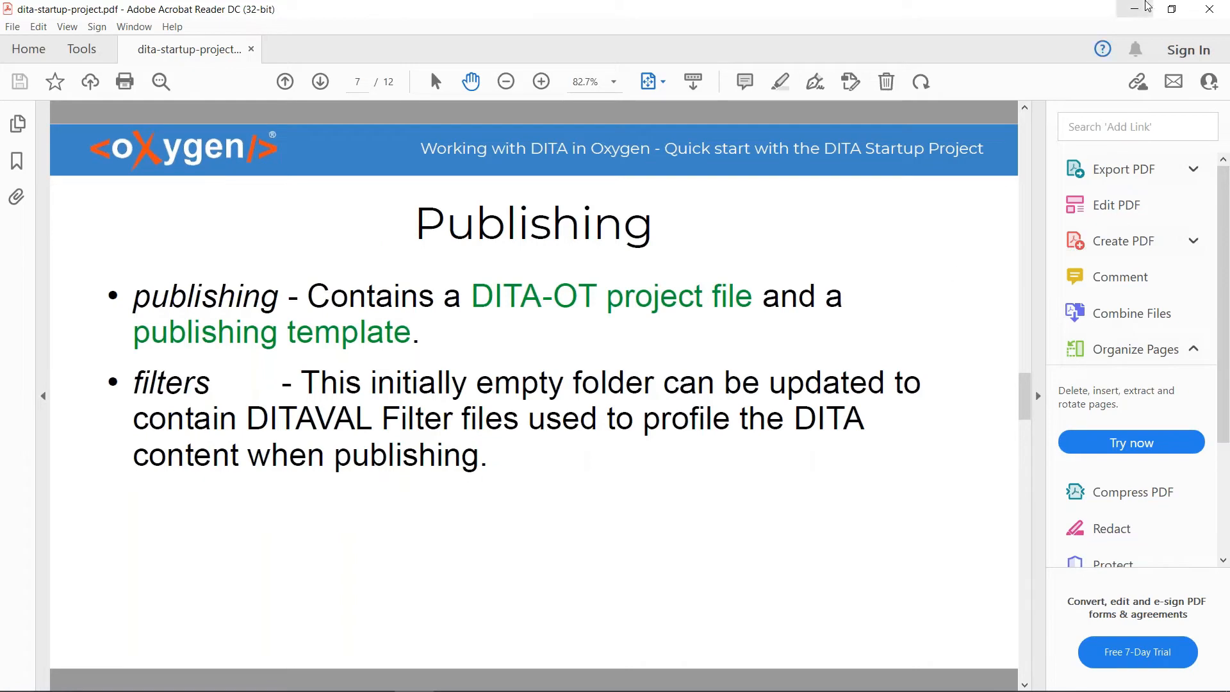
{"action": "left_click", "coordinate": [1127, 16]}
{"action": "double_click", "coordinate": [64, 225]}
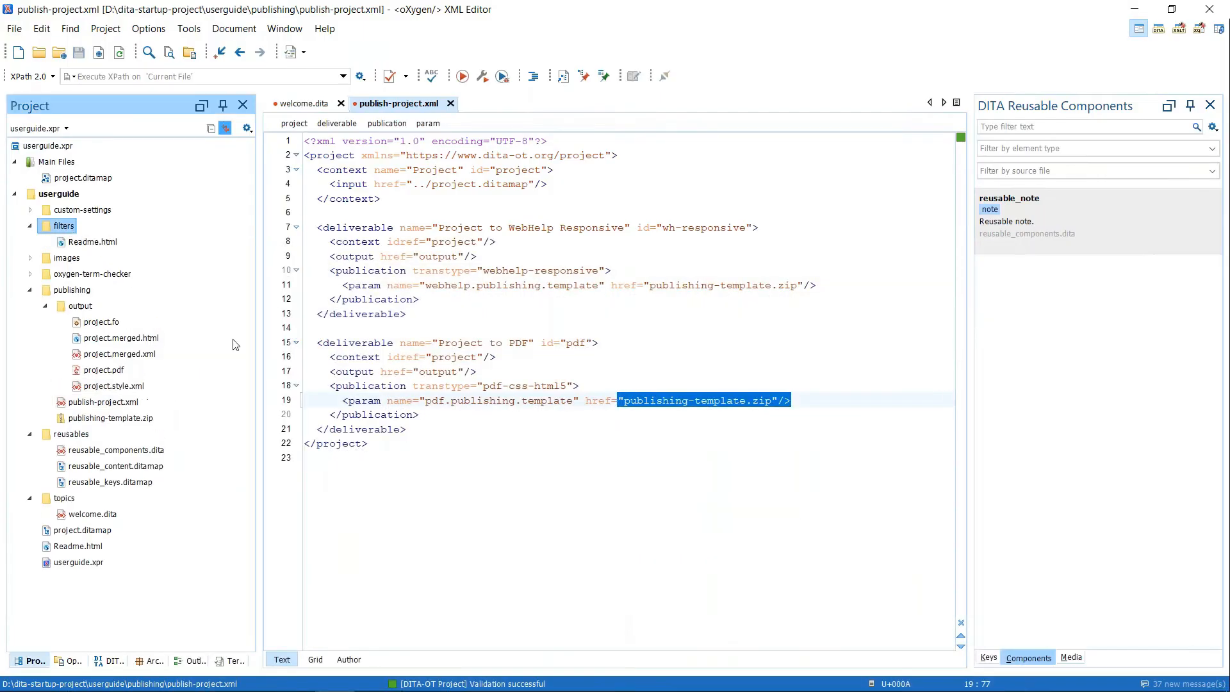
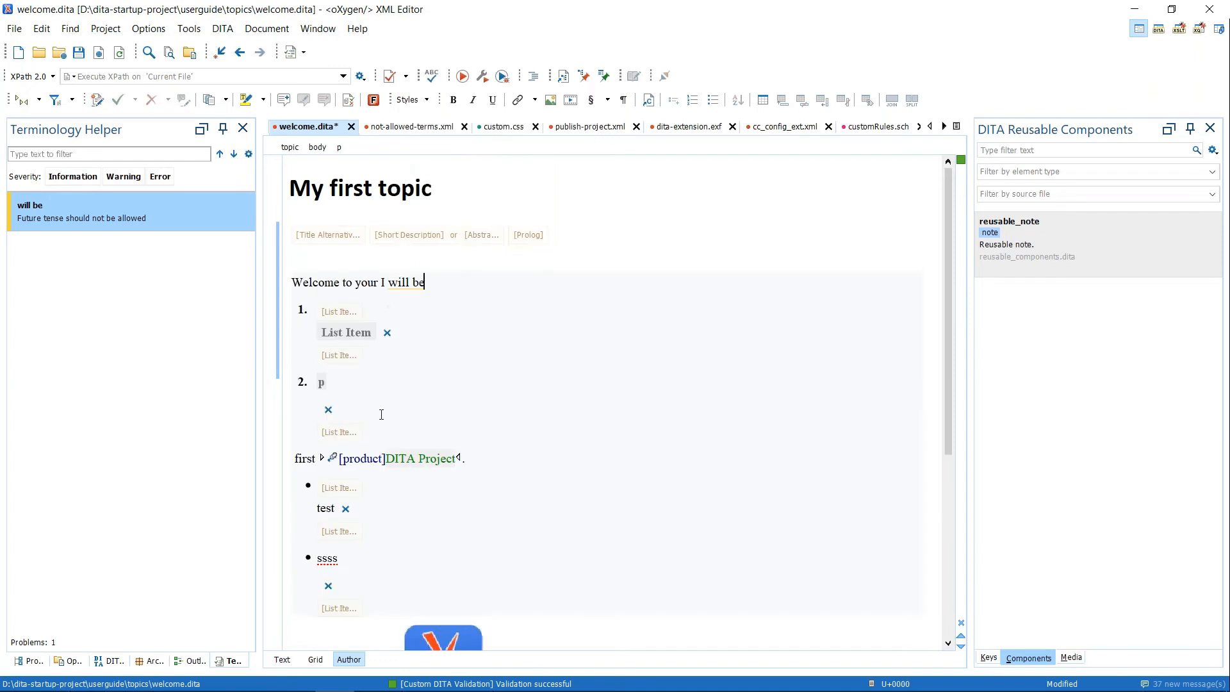
- Insert a prolog in the topic My first topic, try an author element inside it, and remove that author element
{"action": "scroll", "coordinate": [544, 326], "scroll_direction": "down", "scroll_amount": 2}
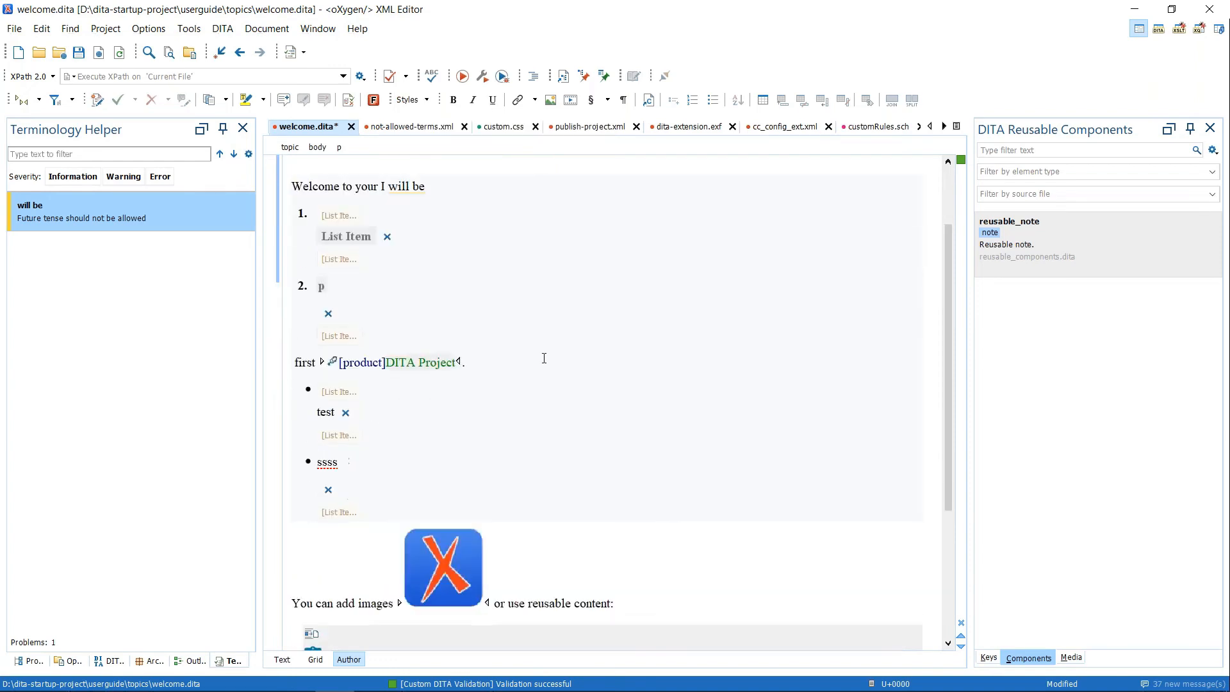
{"action": "scroll", "coordinate": [506, 366], "scroll_direction": "up", "scroll_amount": 2}
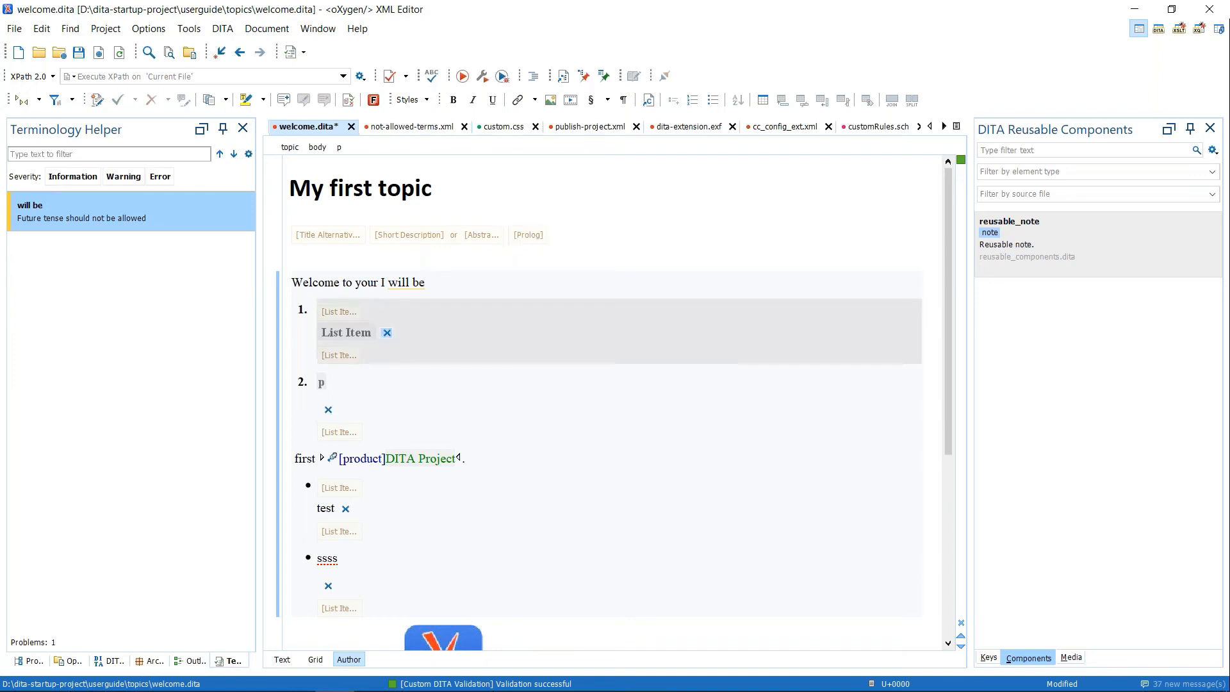
{"action": "left_click", "coordinate": [526, 236]}
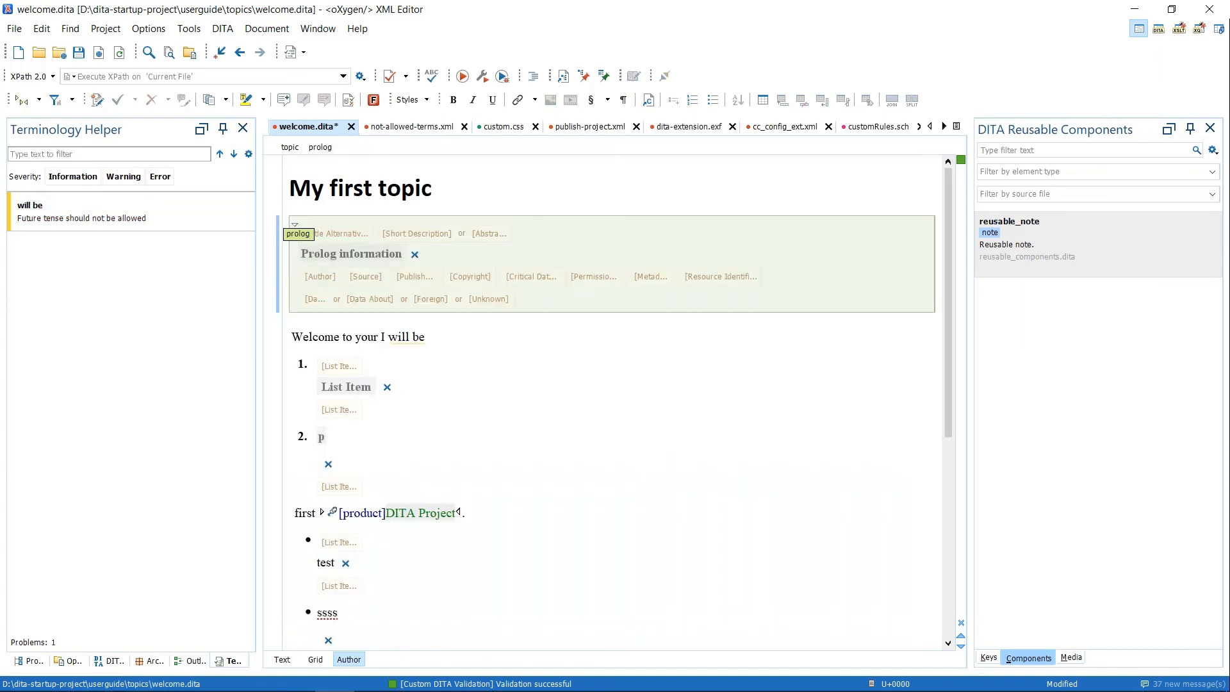
{"action": "left_click", "coordinate": [318, 277]}
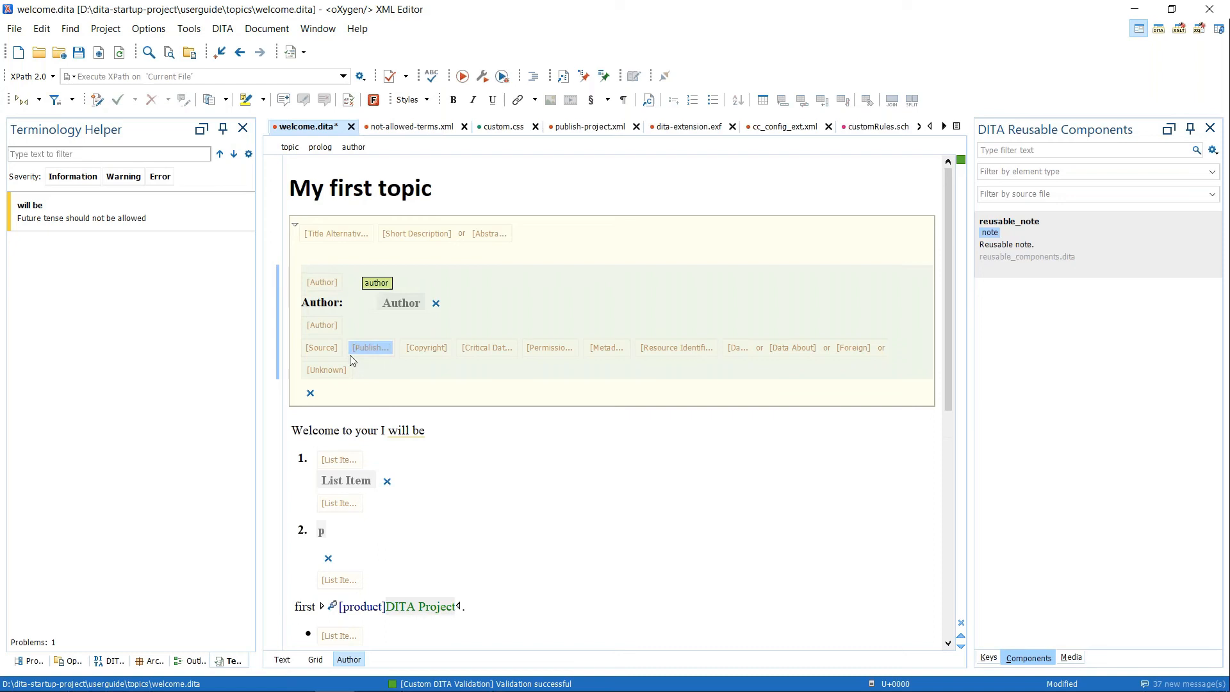
{"action": "left_click", "coordinate": [435, 304]}
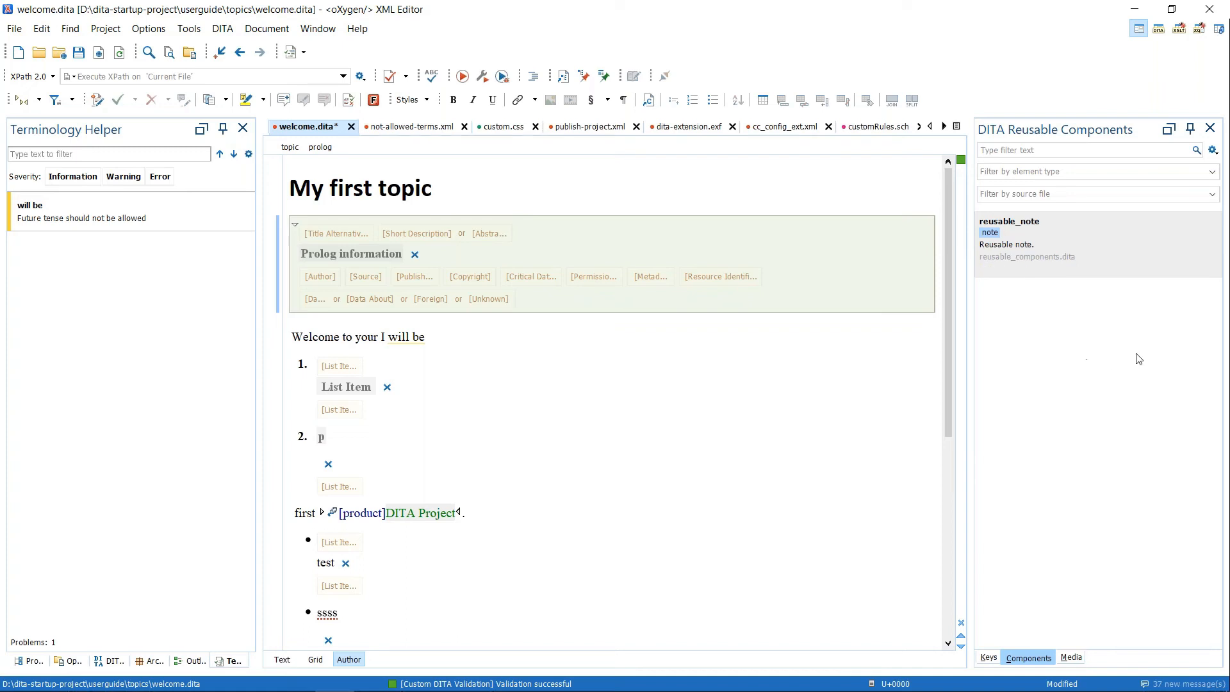
{"action": "left_click", "coordinate": [1207, 372]}
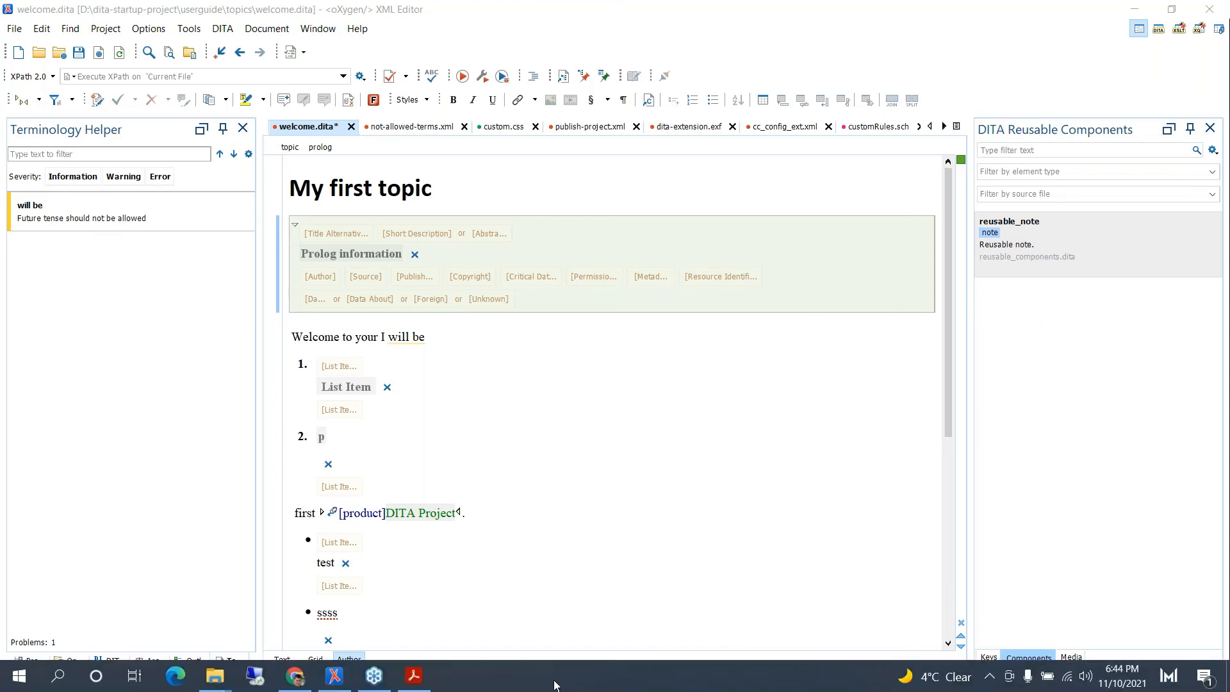
- Try switching the Editor preferences page from global to project options, and close the preferences without saving
{"action": "left_click", "coordinate": [524, 645]}
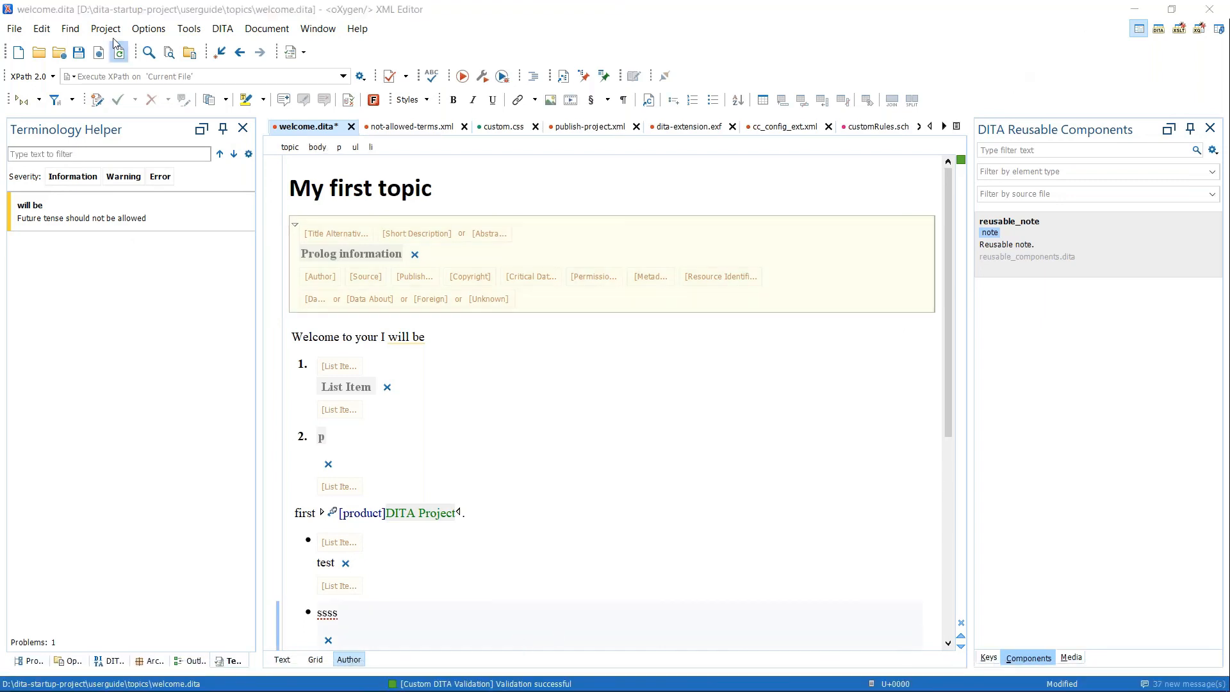
{"action": "left_click", "coordinate": [151, 29]}
{"action": "left_click", "coordinate": [180, 47]}
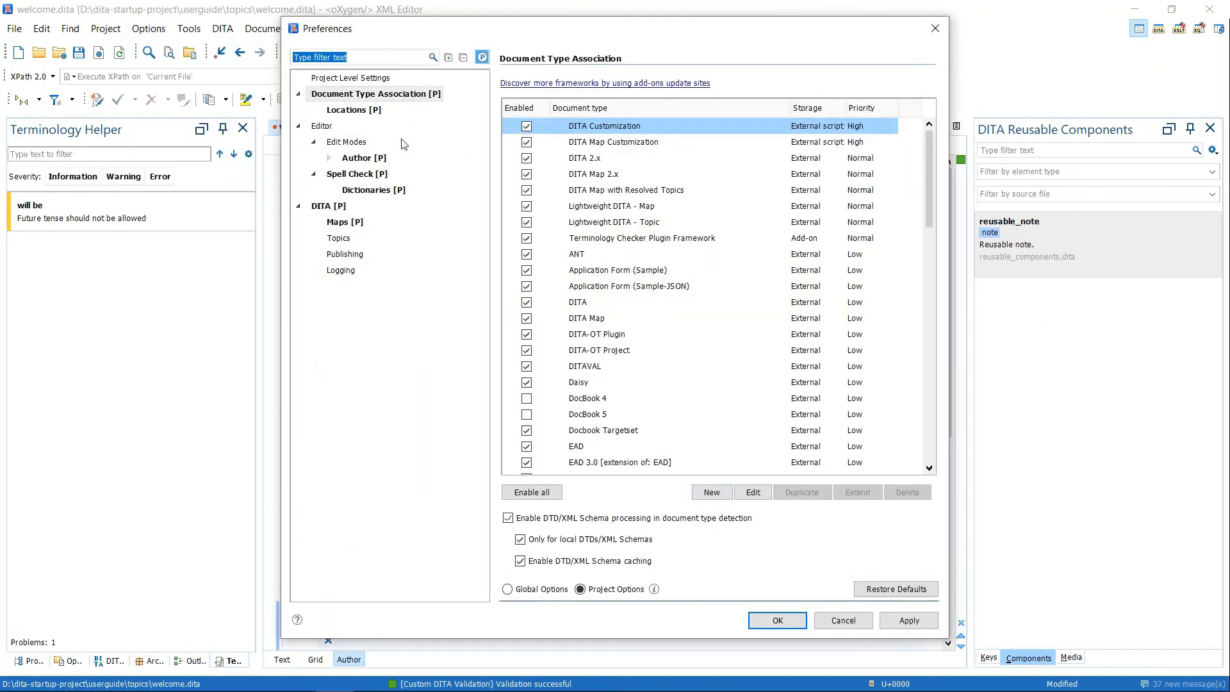
{"action": "left_click", "coordinate": [322, 126]}
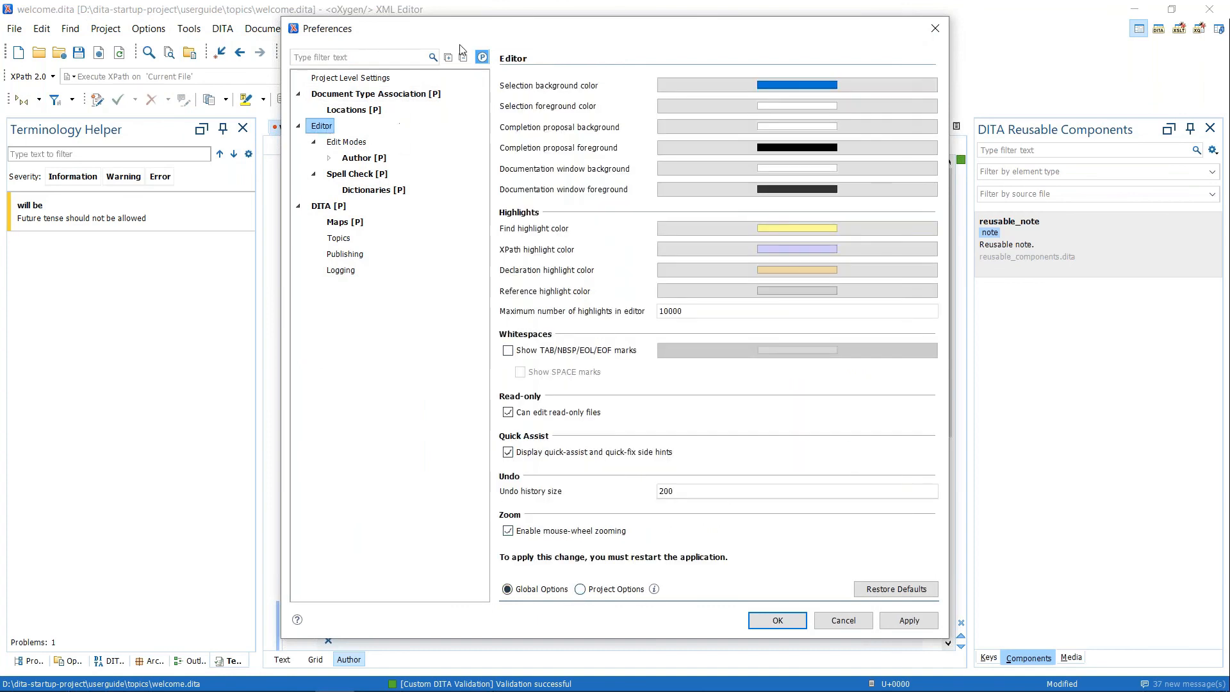
{"action": "left_click_drag", "start_coordinate": [465, 20], "coordinate": [409, 9]}
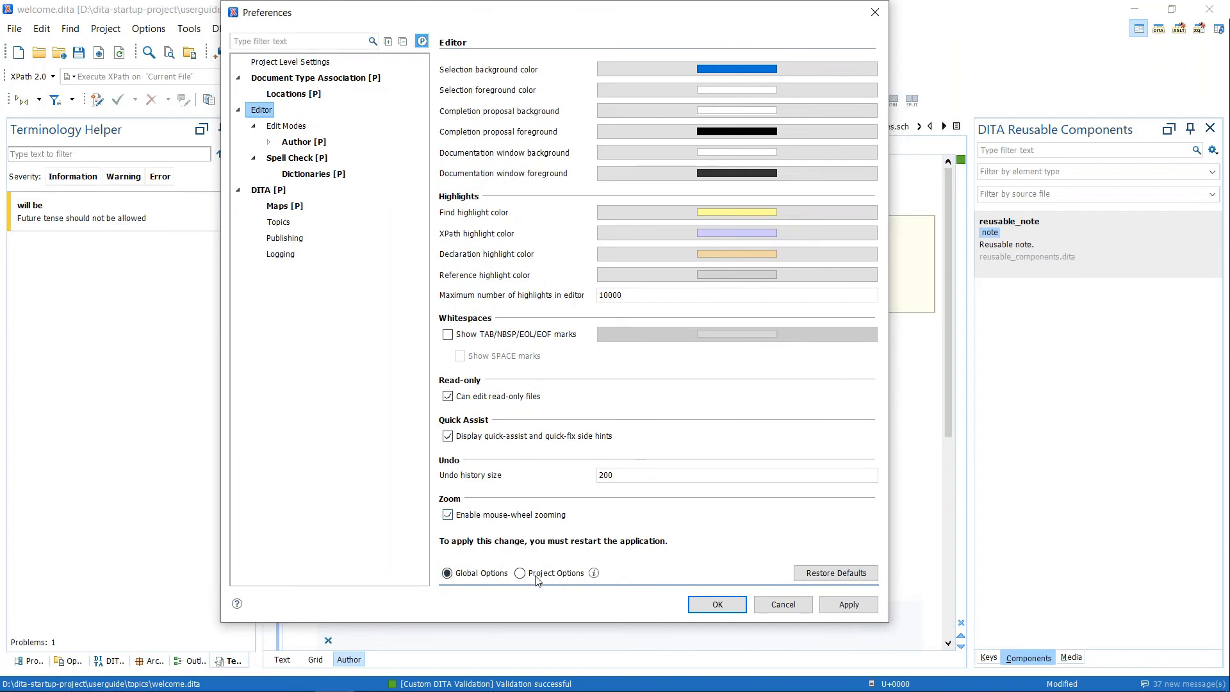
{"action": "left_click", "coordinate": [556, 574]}
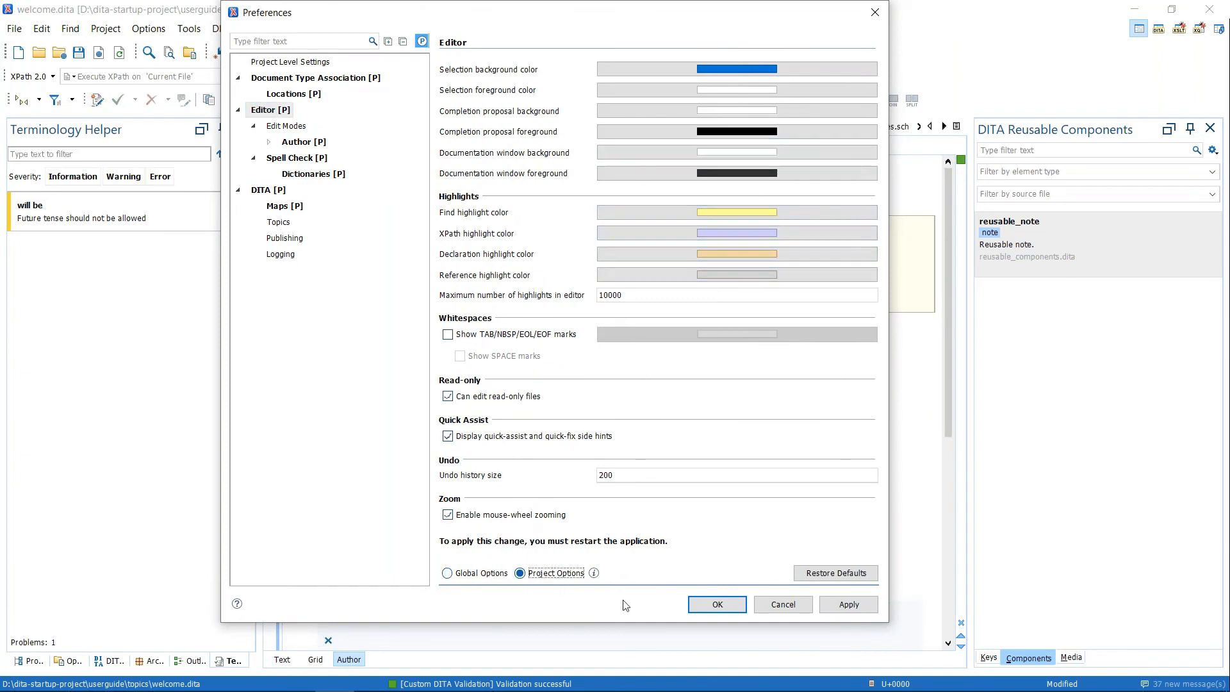
{"action": "left_click", "coordinate": [782, 605]}
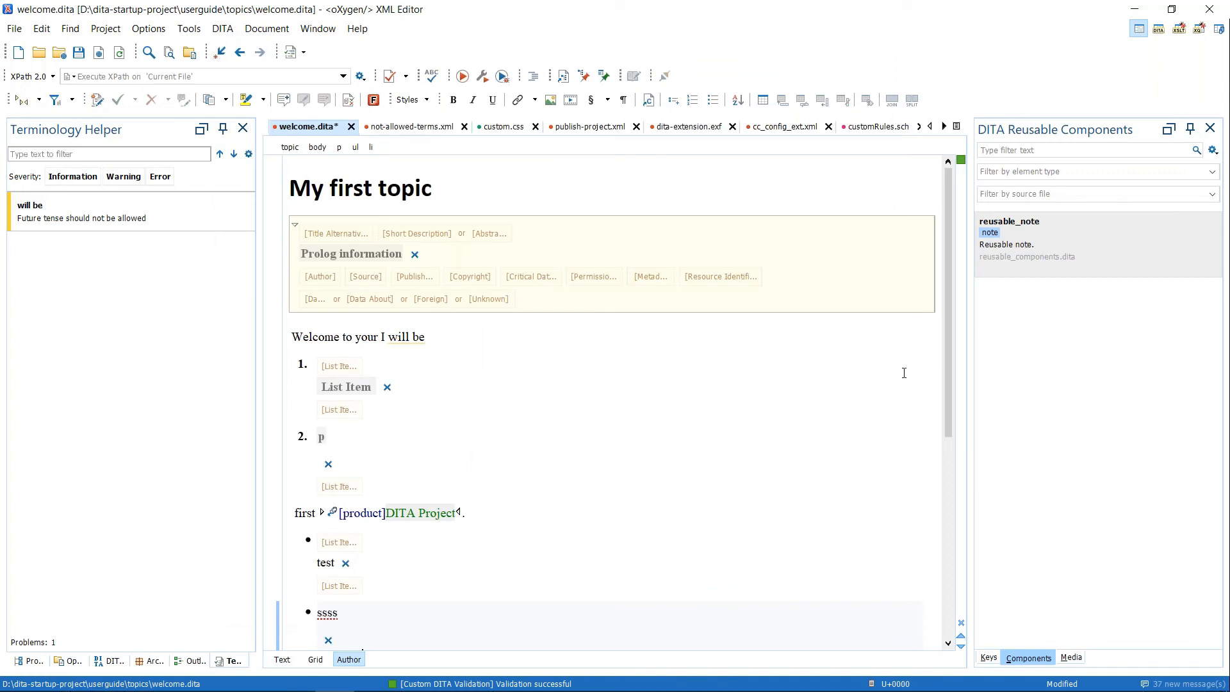
- Return to Oxygen XML Editor, show the project tree, and check the actions available for welcome.dita
{"action": "key", "text": "alt+Tab"}
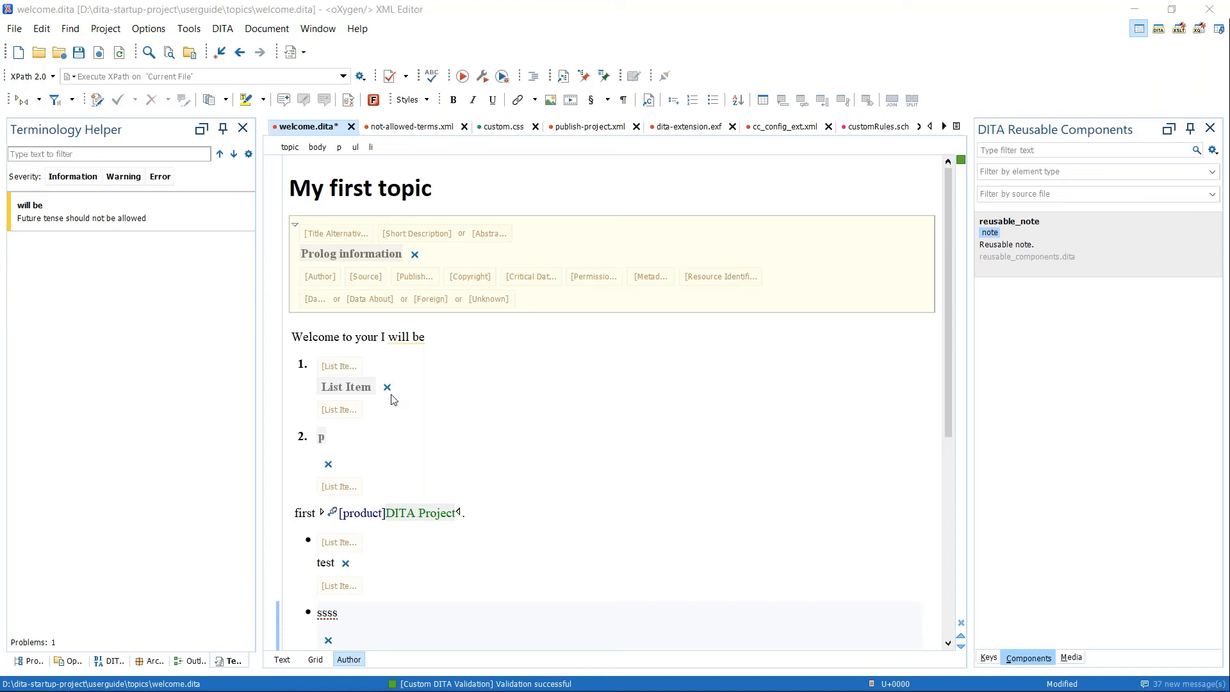
{"action": "mouse_move", "coordinate": [345, 690]}
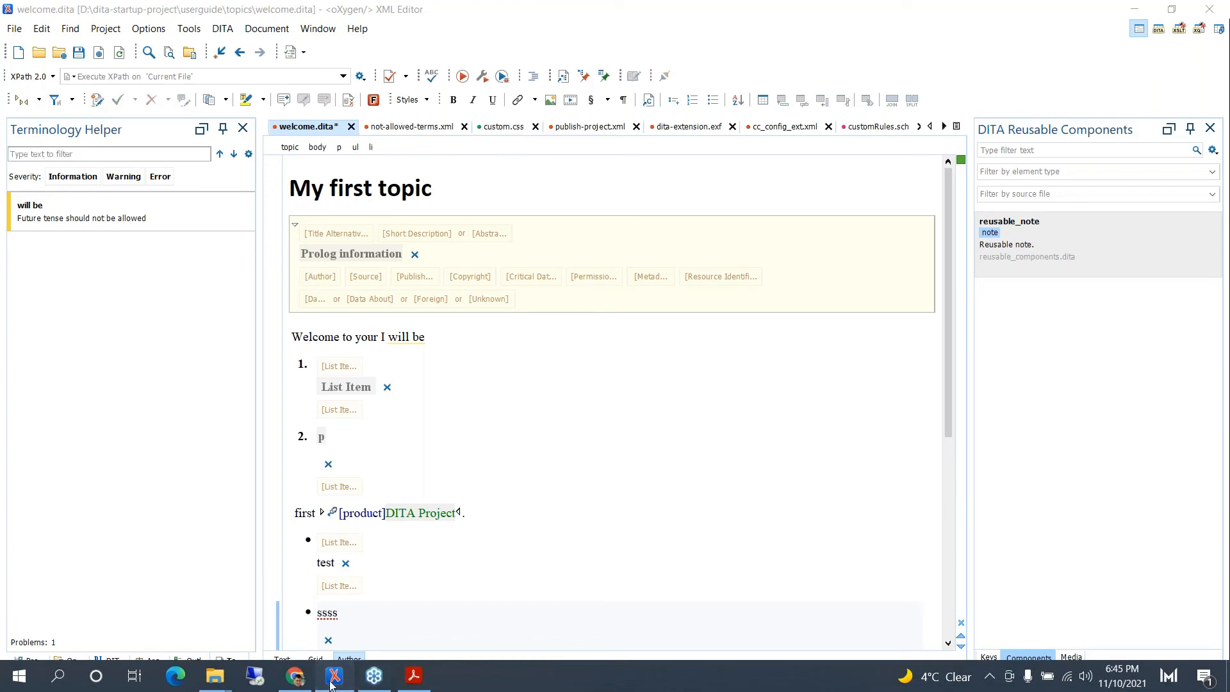
{"action": "left_click", "coordinate": [337, 686]}
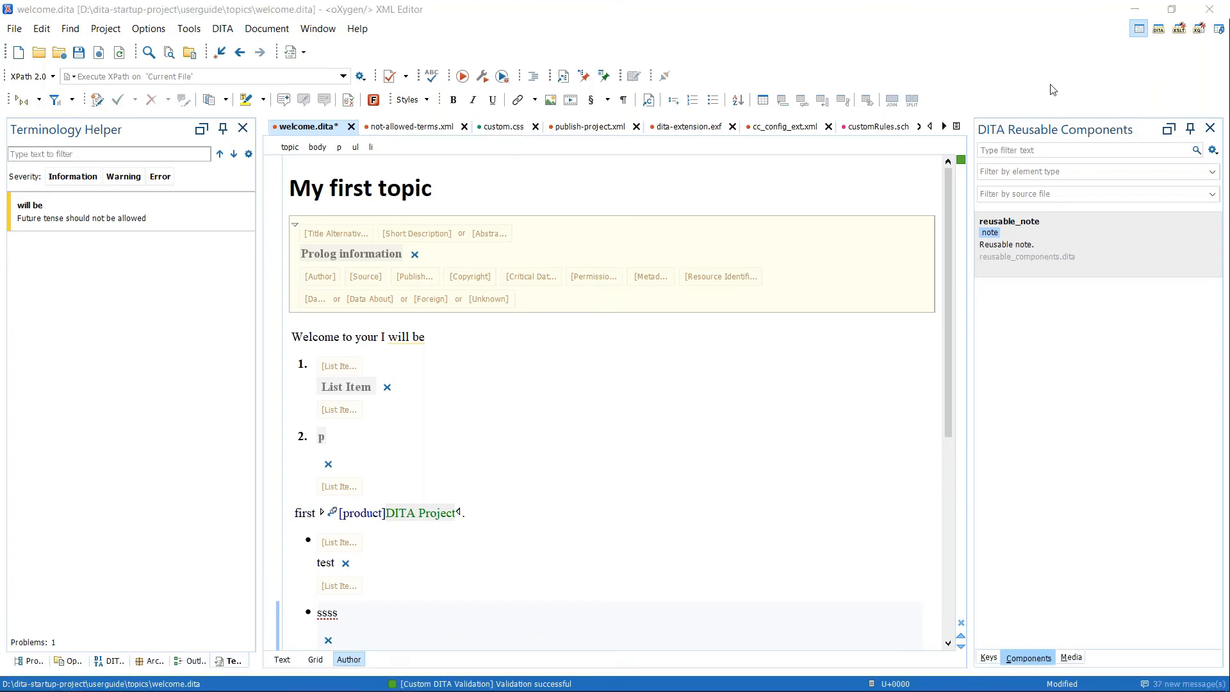
{"action": "left_click", "coordinate": [31, 661]}
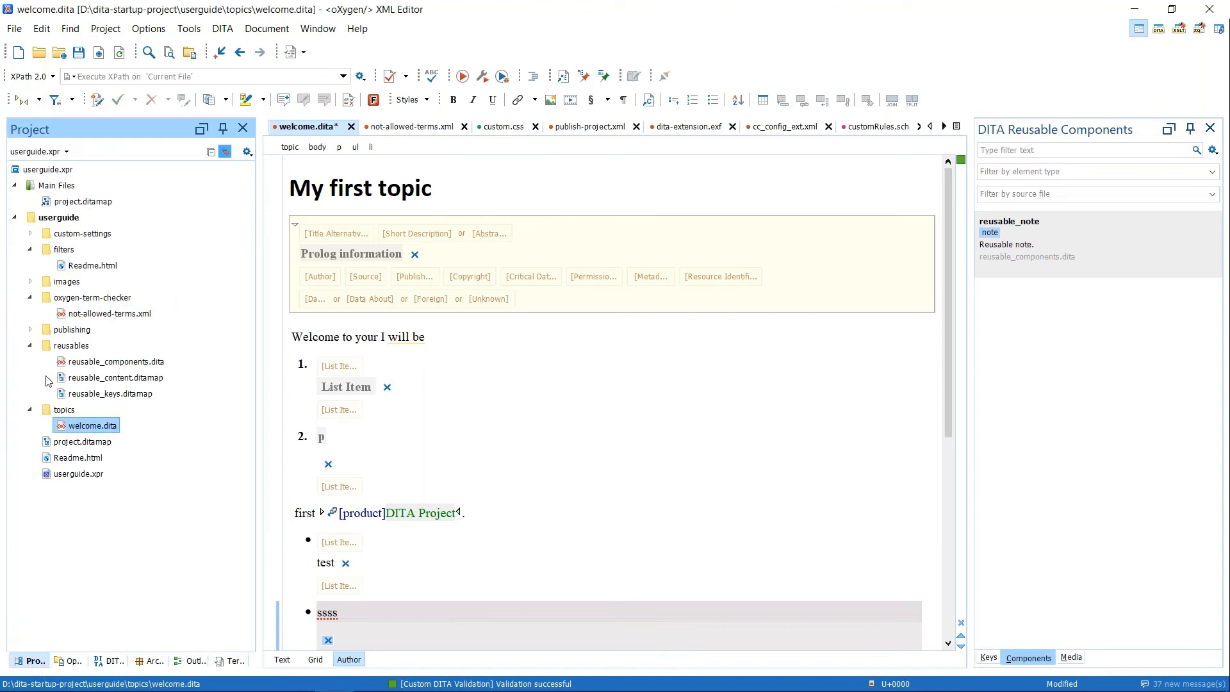
{"action": "right_click", "coordinate": [94, 421]}
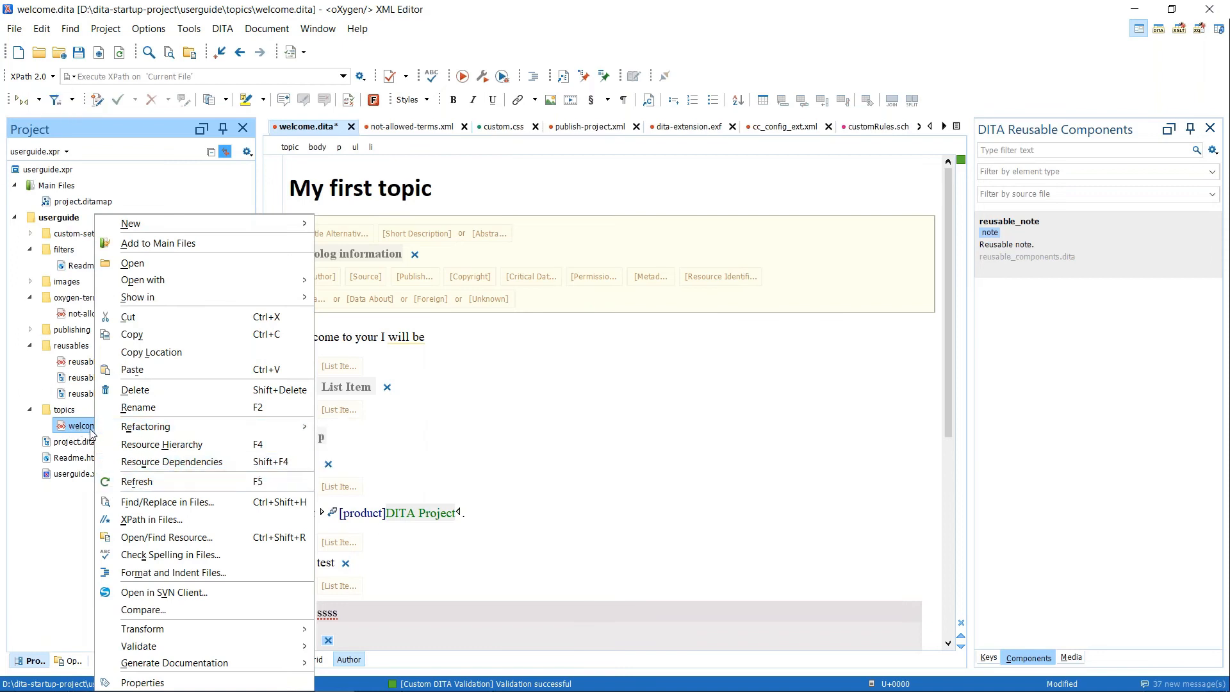
{"action": "mouse_move", "coordinate": [141, 432]}
{"action": "left_click", "coordinate": [10, 506]}
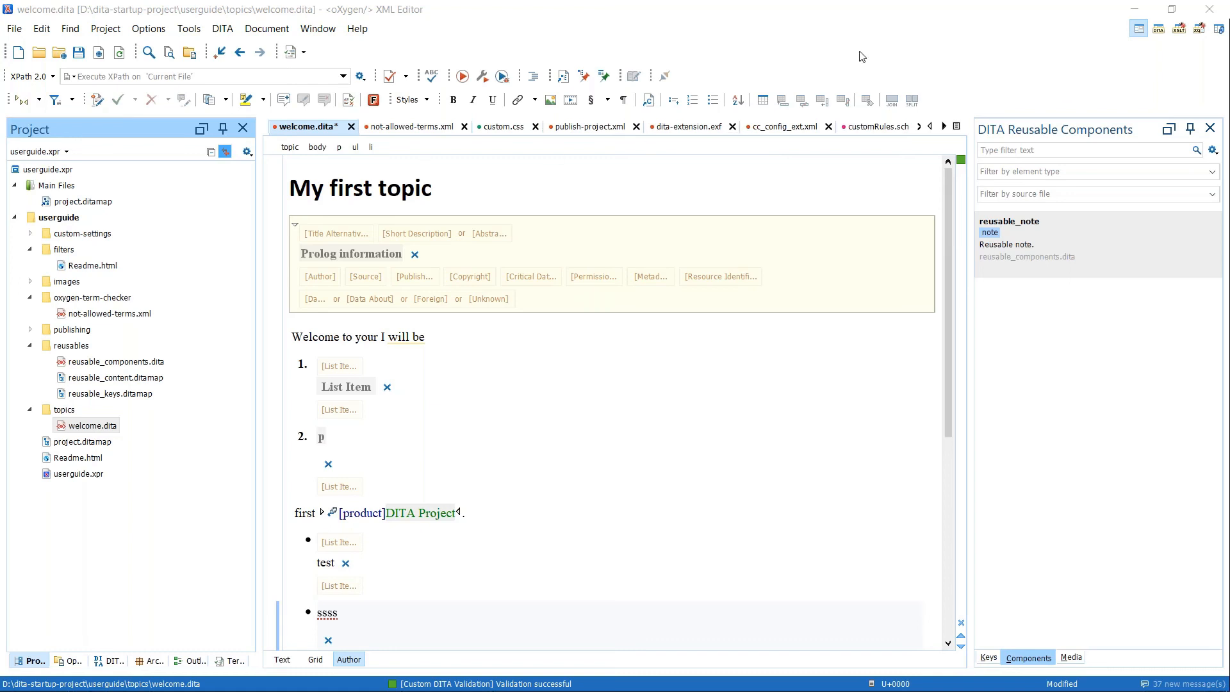
- Close all open files, discarding the unsaved changes to welcome.dita
{"action": "right_click", "coordinate": [334, 127]}
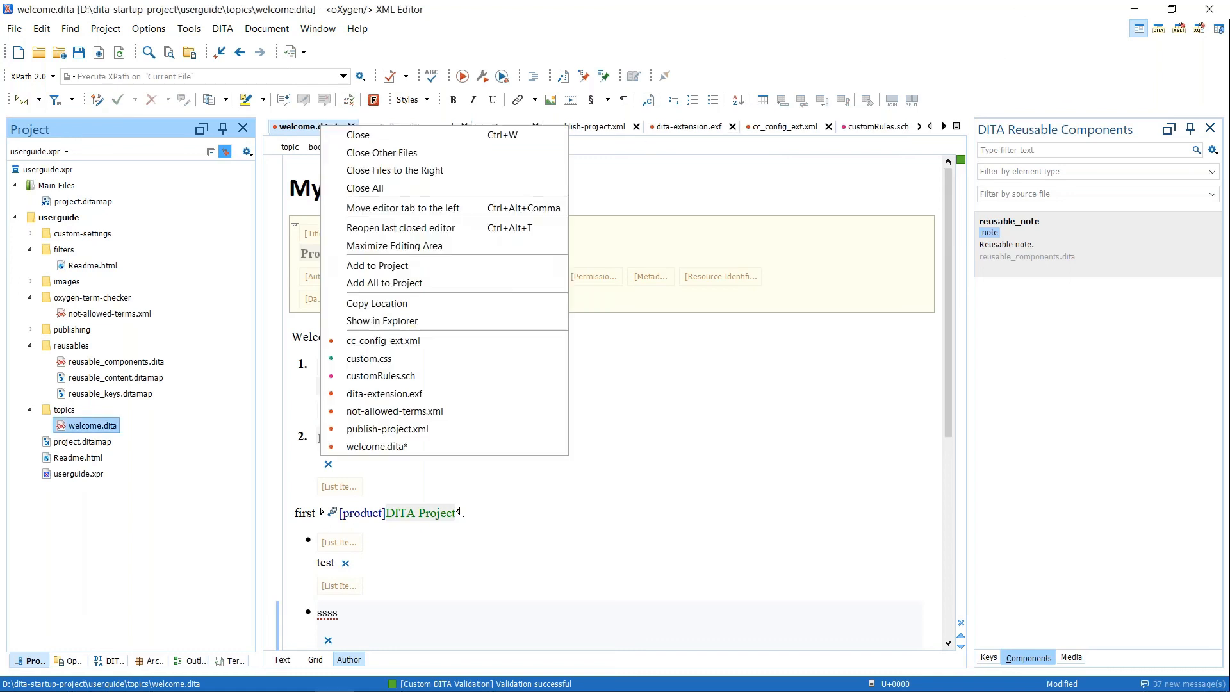
{"action": "left_click", "coordinate": [413, 189]}
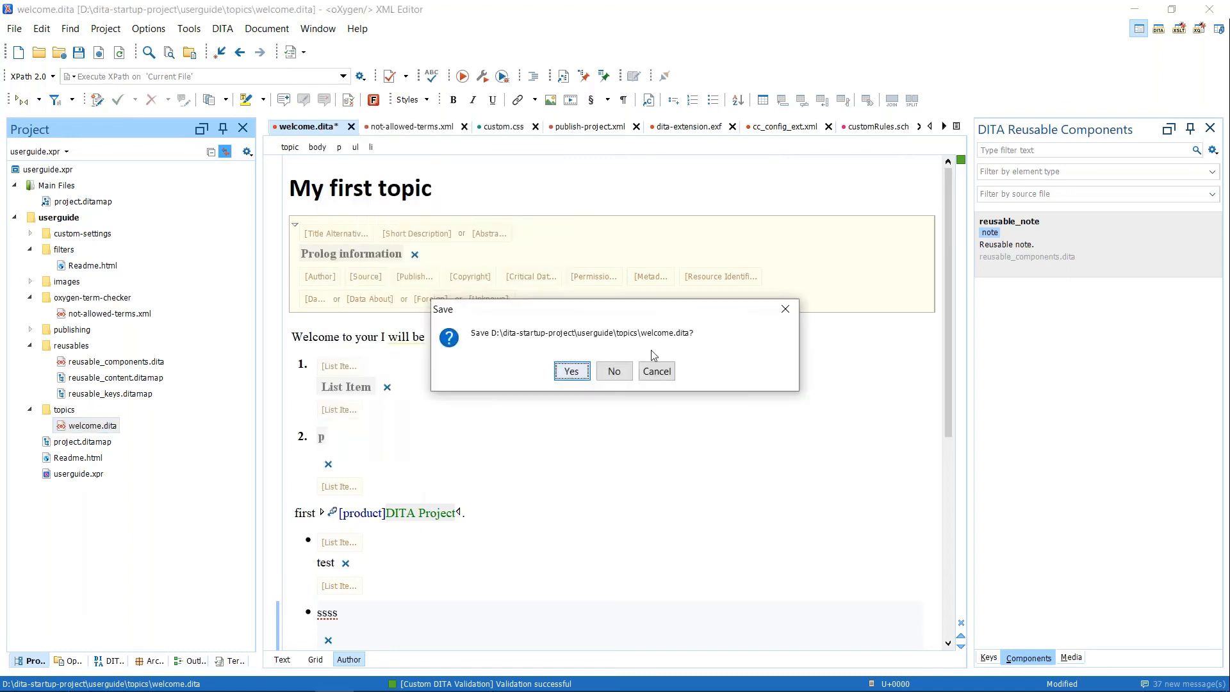
{"action": "left_click", "coordinate": [614, 372]}
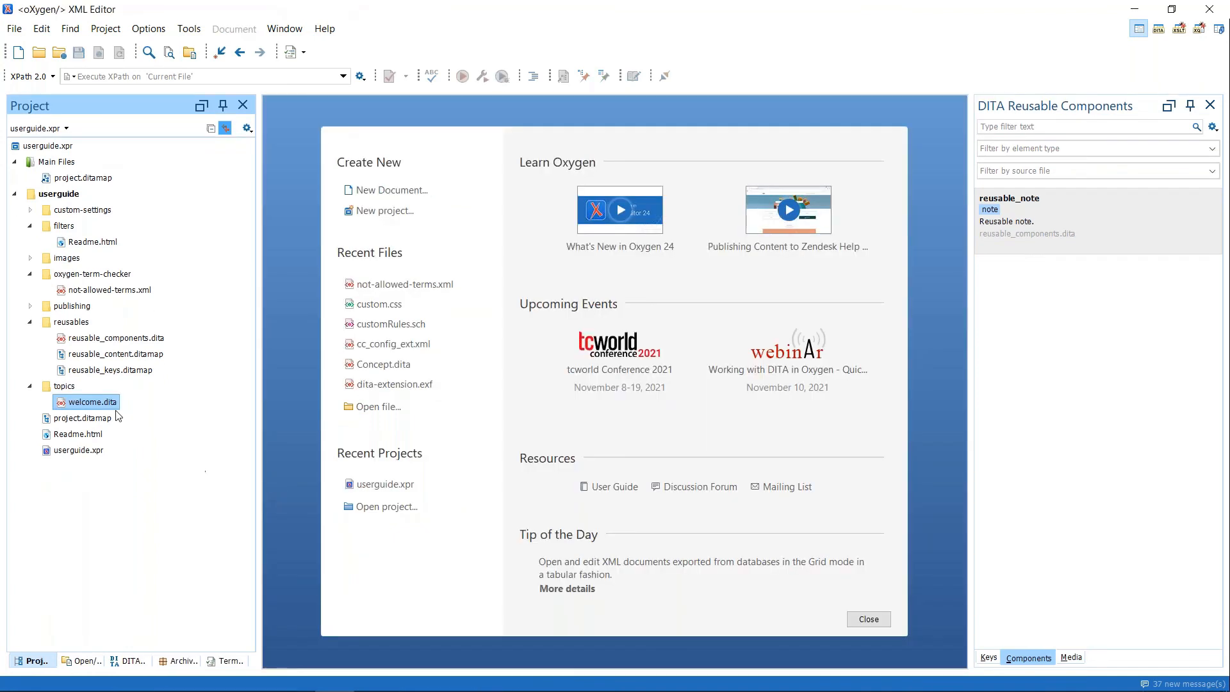
- Open reusable_components.dita from the reusables folder and turn off the Inline actions style in Author mode
{"action": "left_click", "coordinate": [88, 344]}
{"action": "double_click", "coordinate": [88, 338]}
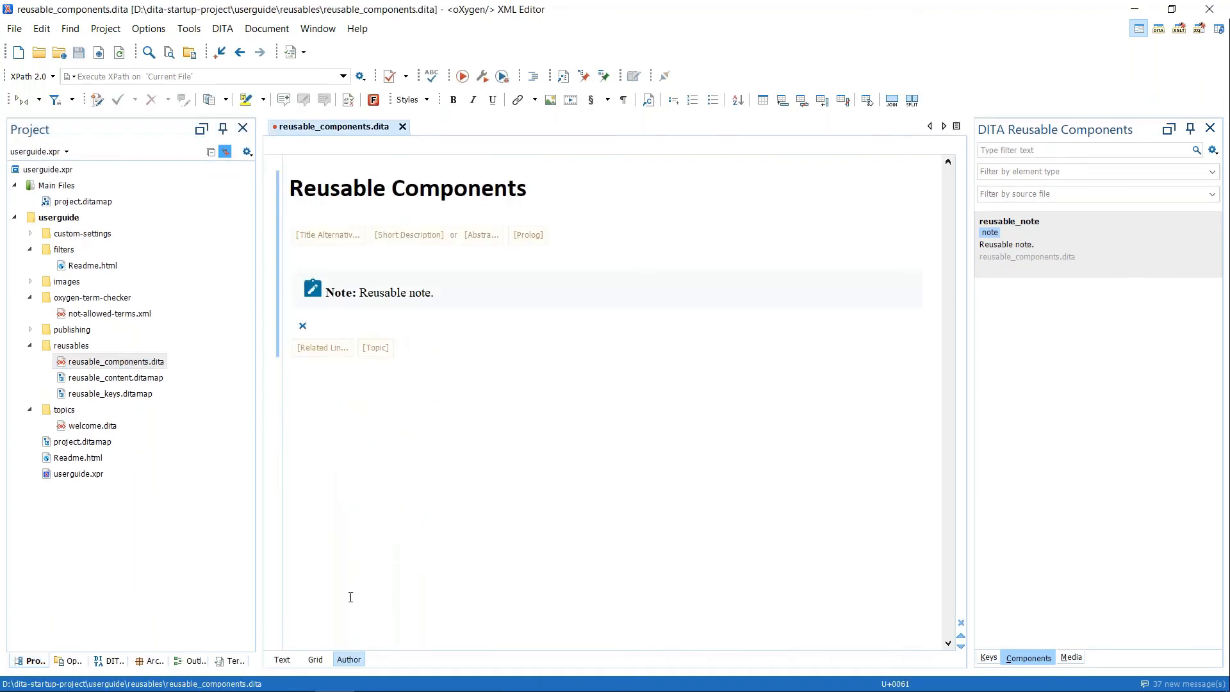
{"action": "left_click", "coordinate": [282, 659]}
{"action": "left_click", "coordinate": [346, 659]}
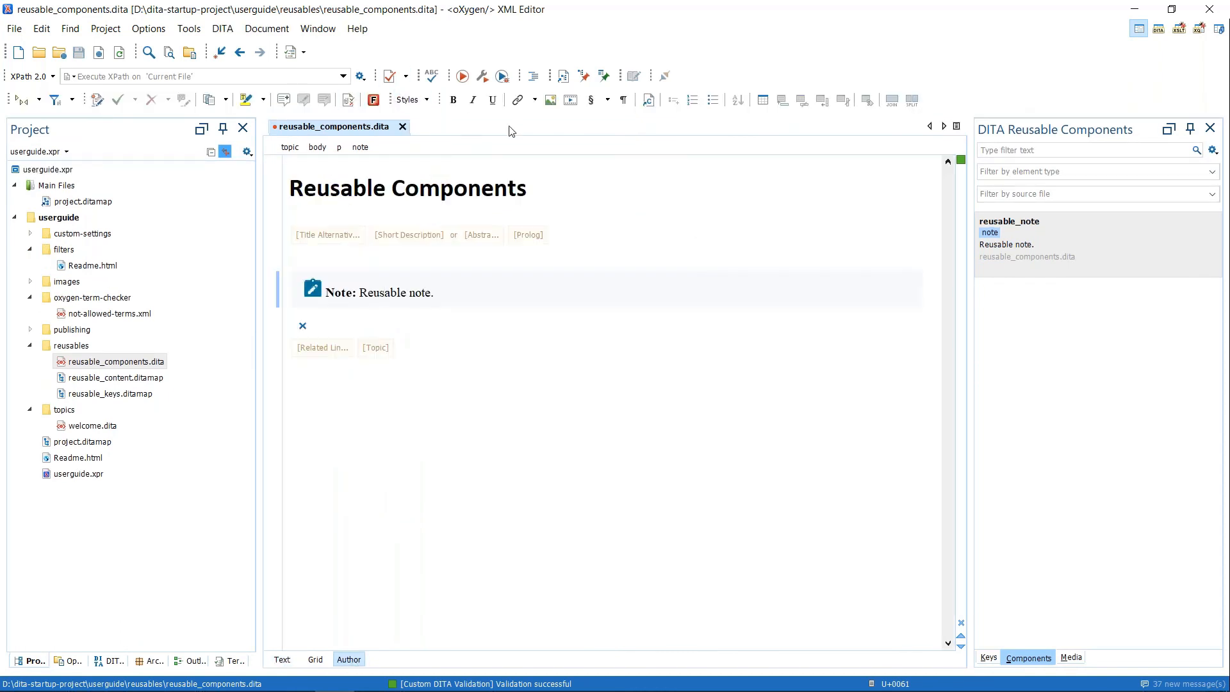
{"action": "left_click", "coordinate": [424, 100]}
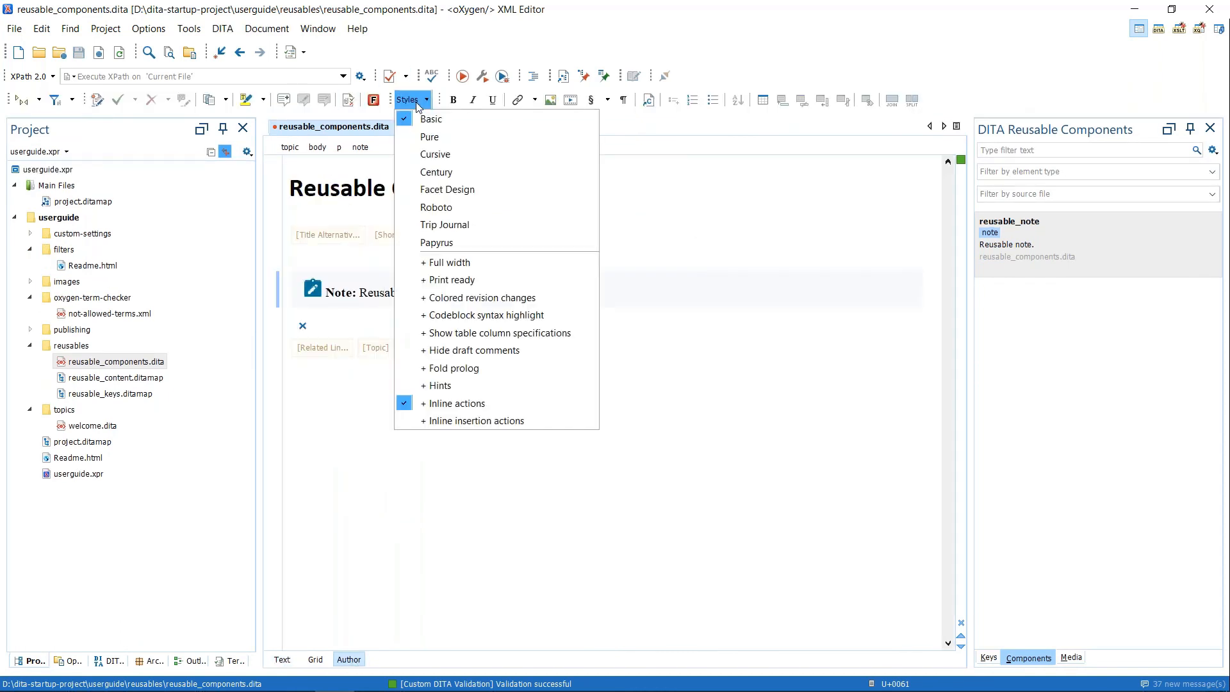
{"action": "left_click", "coordinate": [455, 404]}
- View the XML source of reusable_components.dita and highlight the note element and its id attribute
{"action": "left_click", "coordinate": [287, 662]}
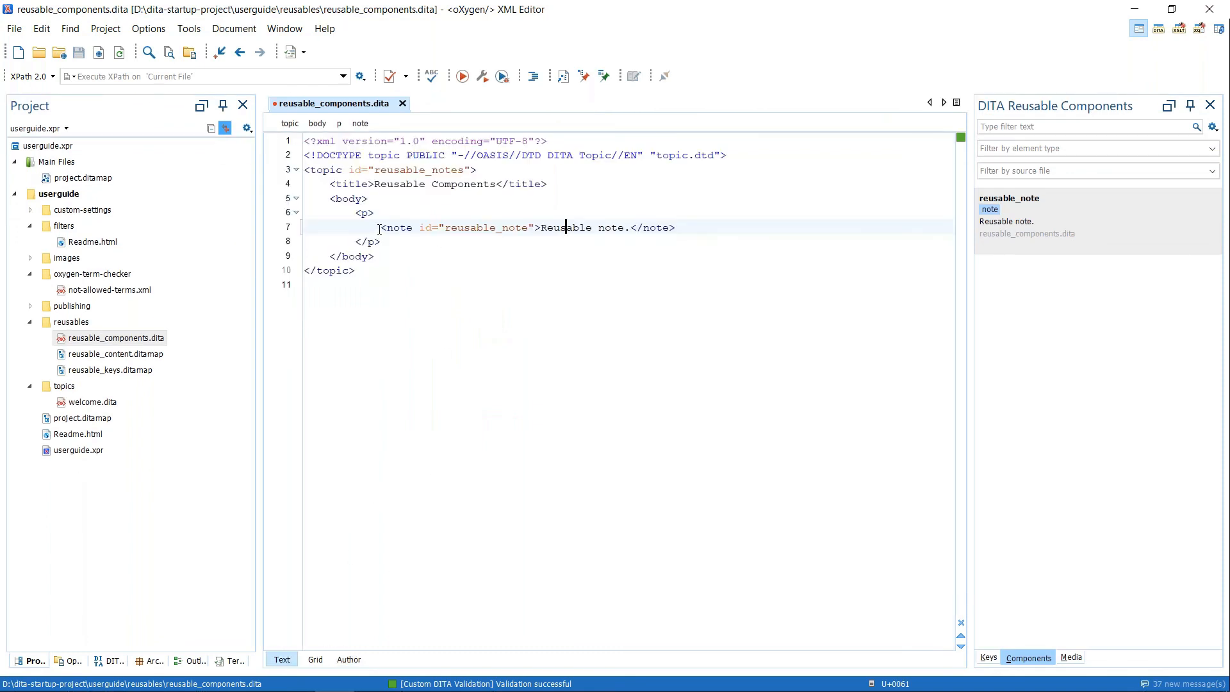
{"action": "left_click_drag", "start_coordinate": [383, 229], "coordinate": [688, 228]}
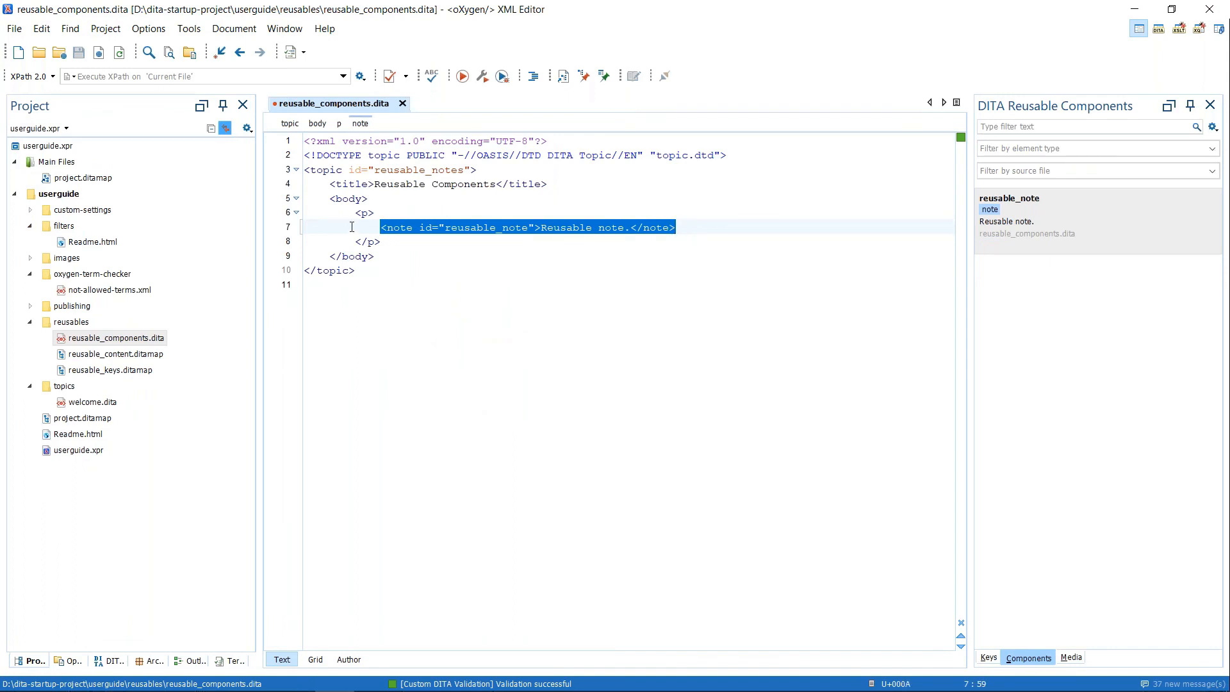
{"action": "left_click", "coordinate": [381, 241]}
{"action": "left_click_drag", "start_coordinate": [418, 228], "coordinate": [534, 229]}
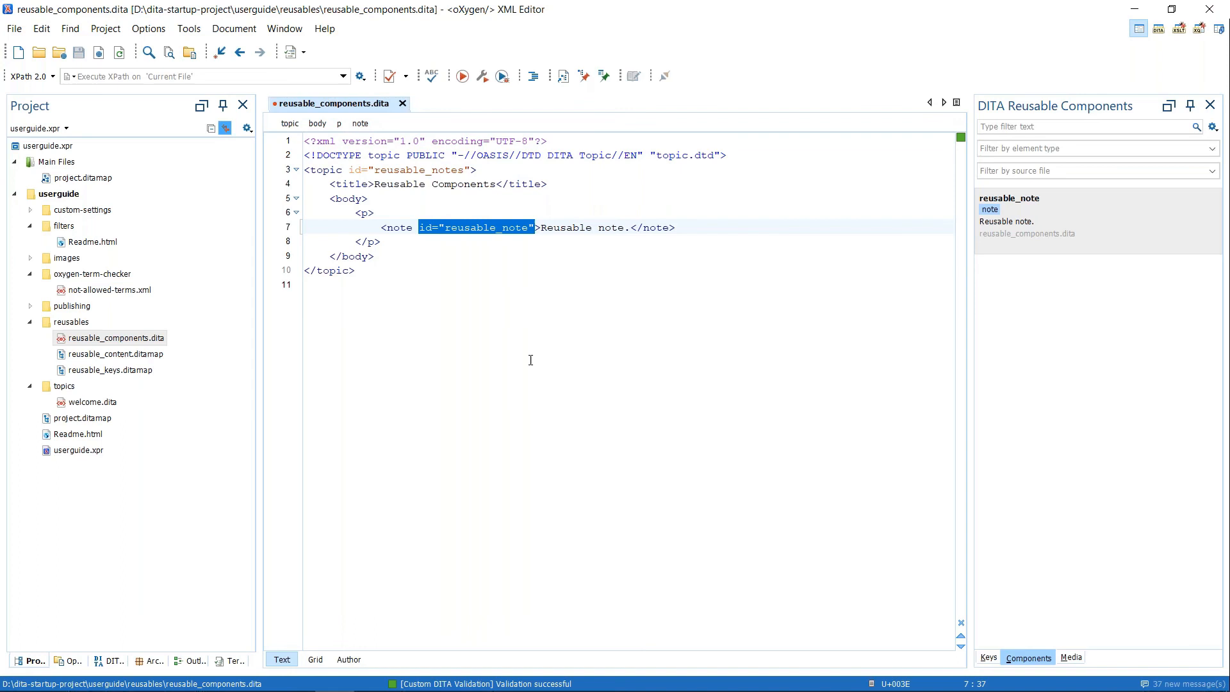
{"action": "left_click", "coordinate": [392, 229]}
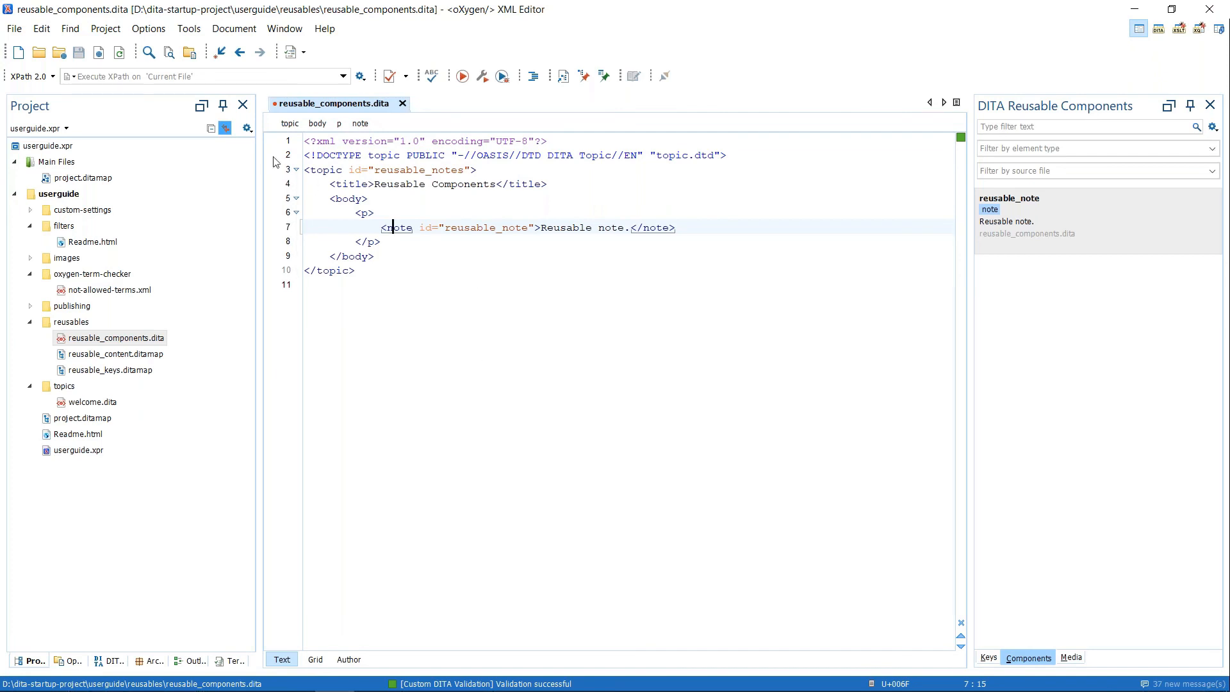
- Open welcome.dita and insert the reusable_note component into the first paragraph
{"action": "left_click", "coordinate": [92, 403]}
{"action": "double_click", "coordinate": [93, 407]}
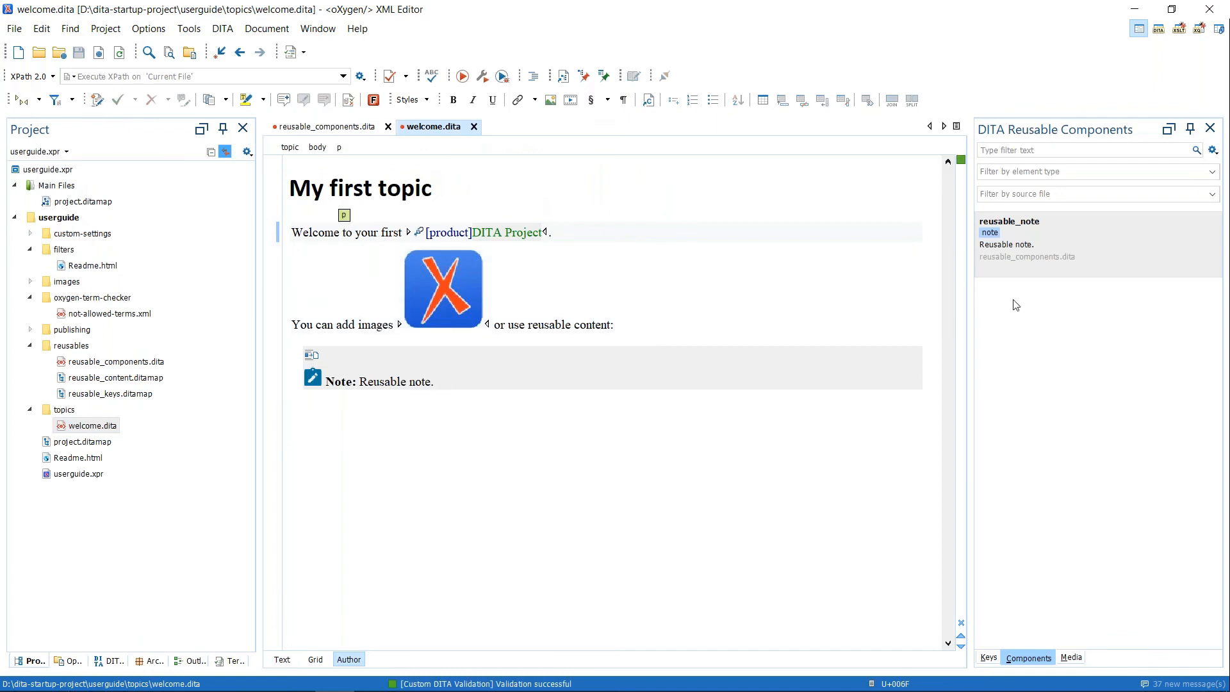
{"action": "left_click", "coordinate": [991, 273]}
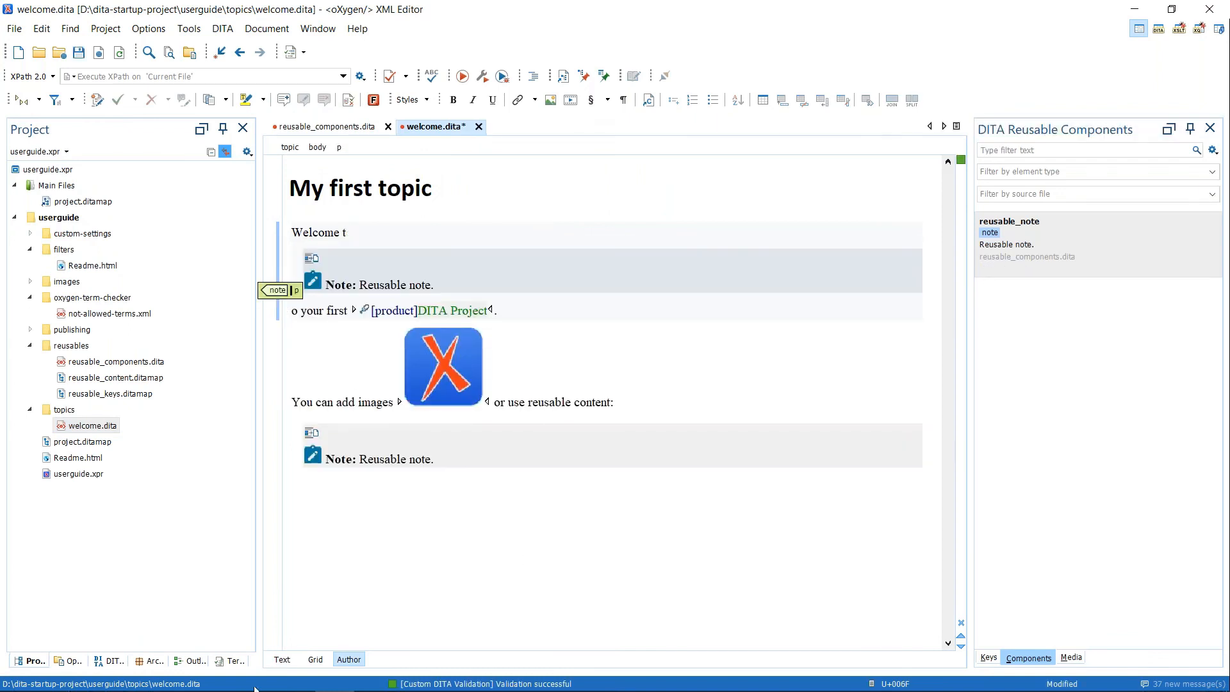
- Inspect the inserted note's conref attribute in the XML source of welcome.dita, and return to Author mode
{"action": "left_click", "coordinate": [282, 660]}
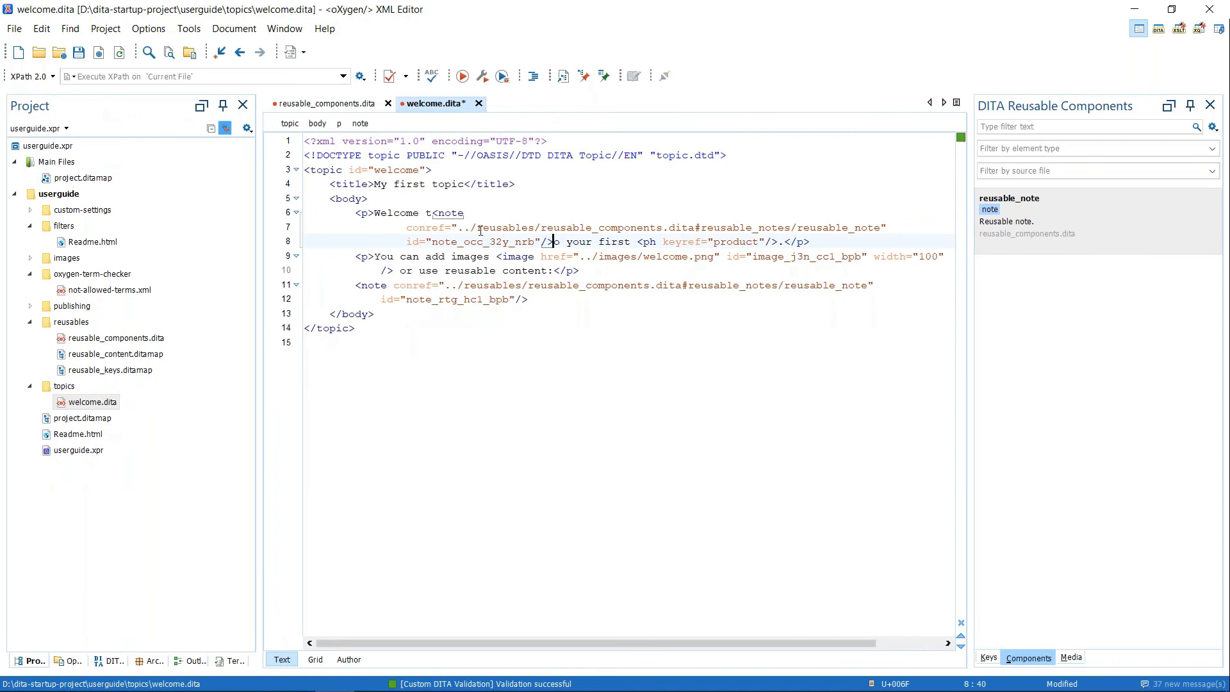
{"action": "double_click", "coordinate": [449, 213]}
{"action": "left_click_drag", "start_coordinate": [407, 228], "coordinate": [459, 231]}
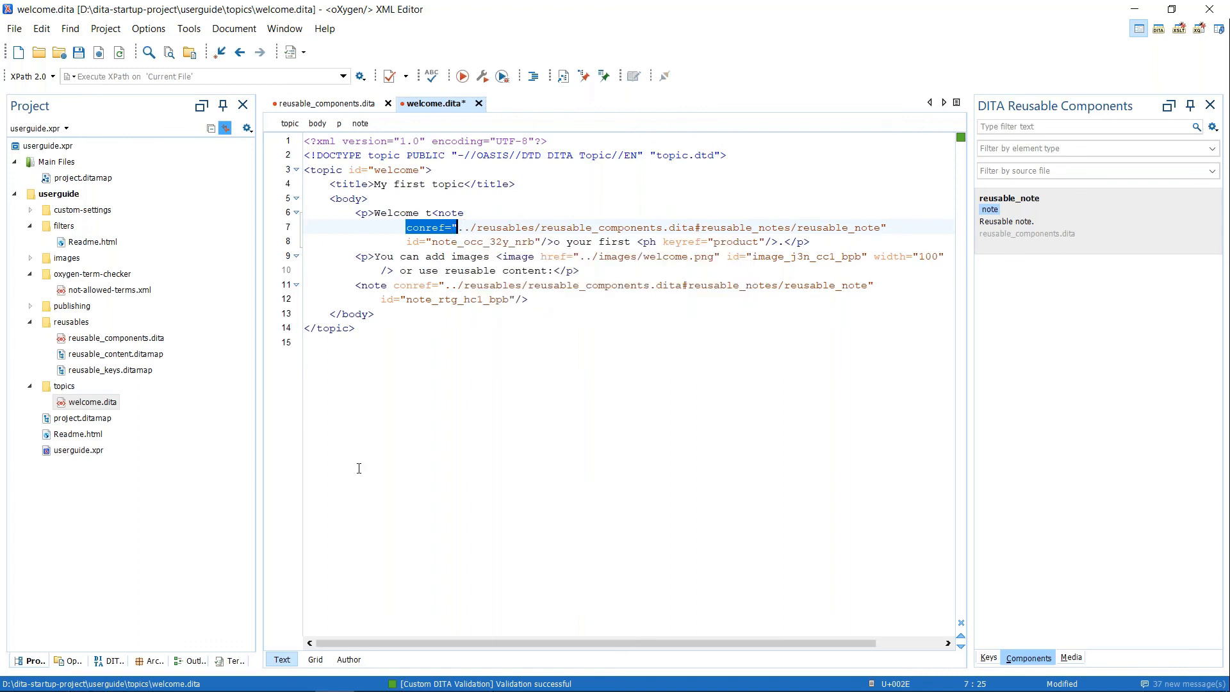
{"action": "left_click", "coordinate": [355, 661]}
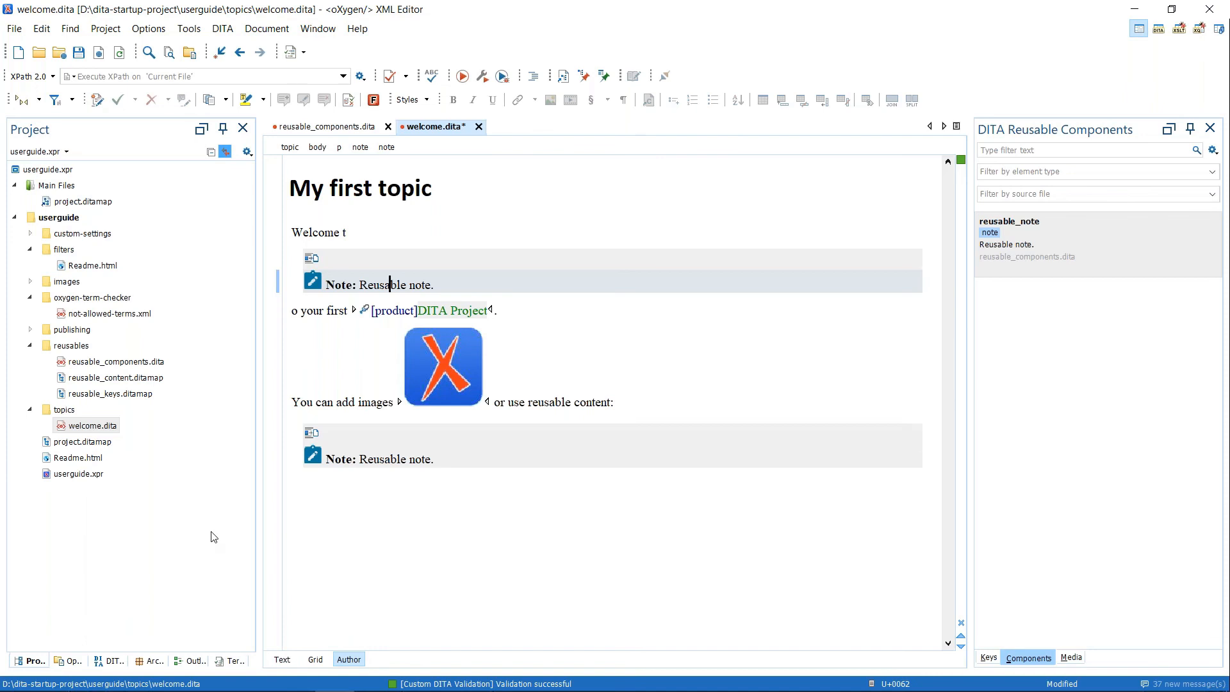
- Return to reusable_components.dita and highlight the whole reusable note element in its source
{"action": "double_click", "coordinate": [93, 363]}
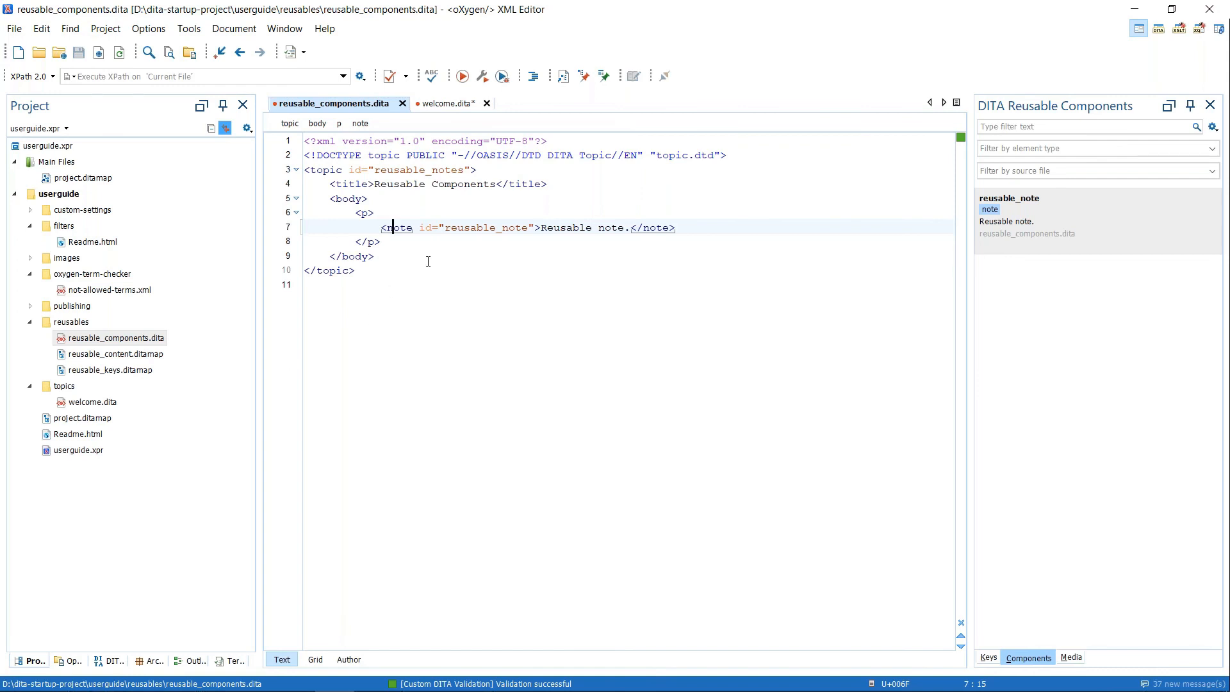
{"action": "left_click_drag", "start_coordinate": [382, 229], "coordinate": [701, 228]}
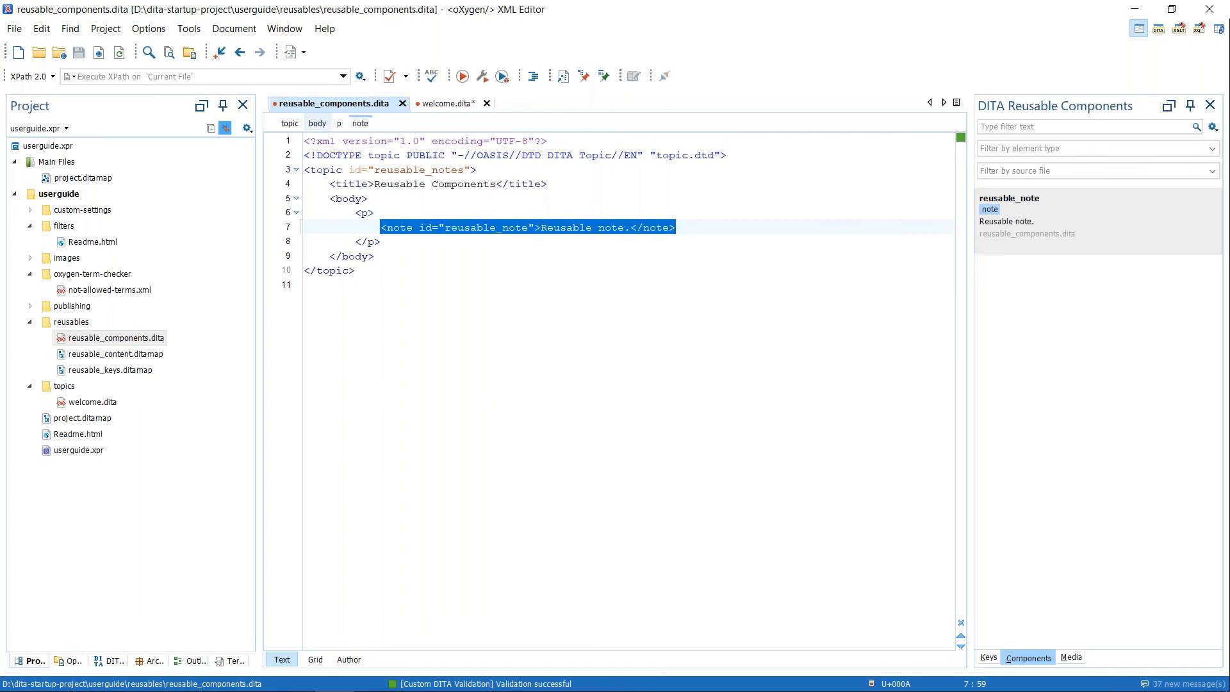
{"action": "key", "text": "Home"}
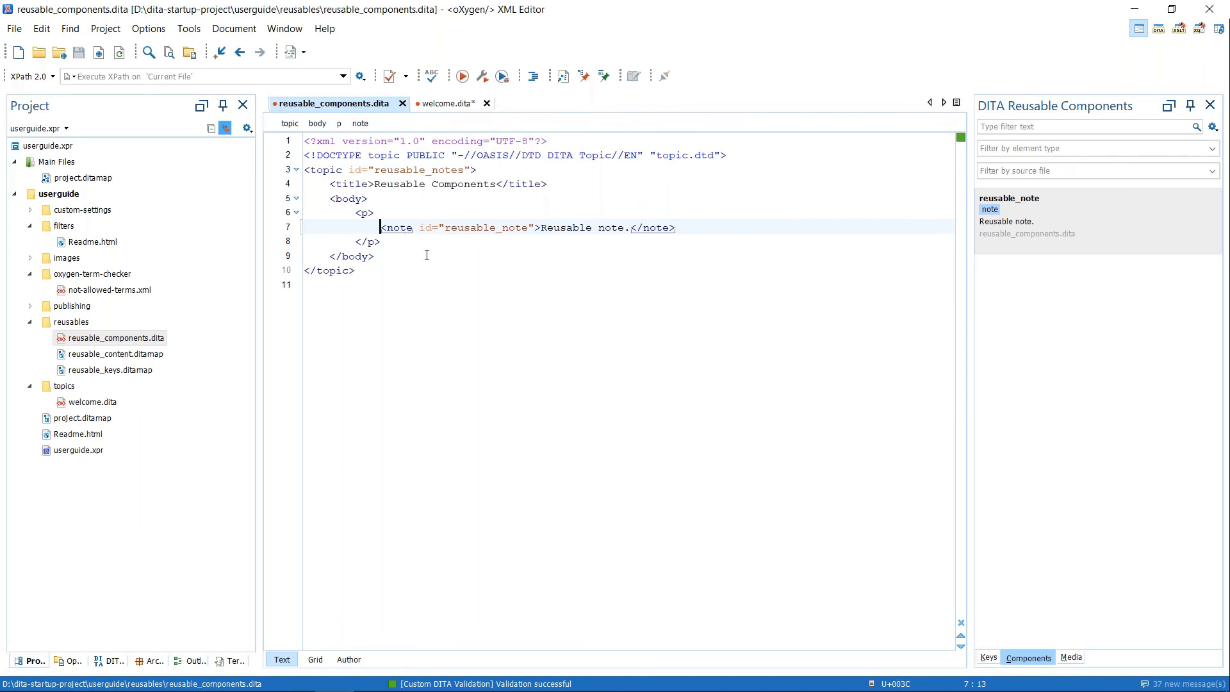
- Undo the note insertion in welcome.dita and insert reusable_note inside the word Welcome instead
{"action": "left_click", "coordinate": [449, 104]}
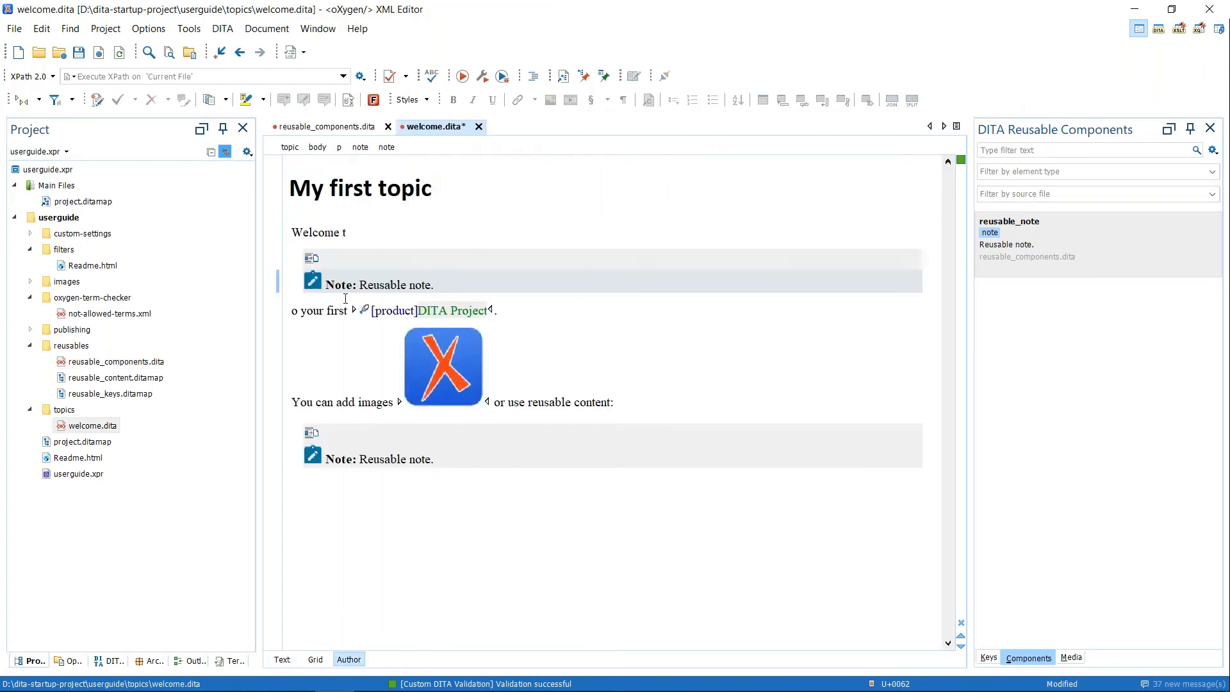
{"action": "key", "text": "ctrl+z"}
{"action": "mouse_move", "coordinate": [1054, 221]}
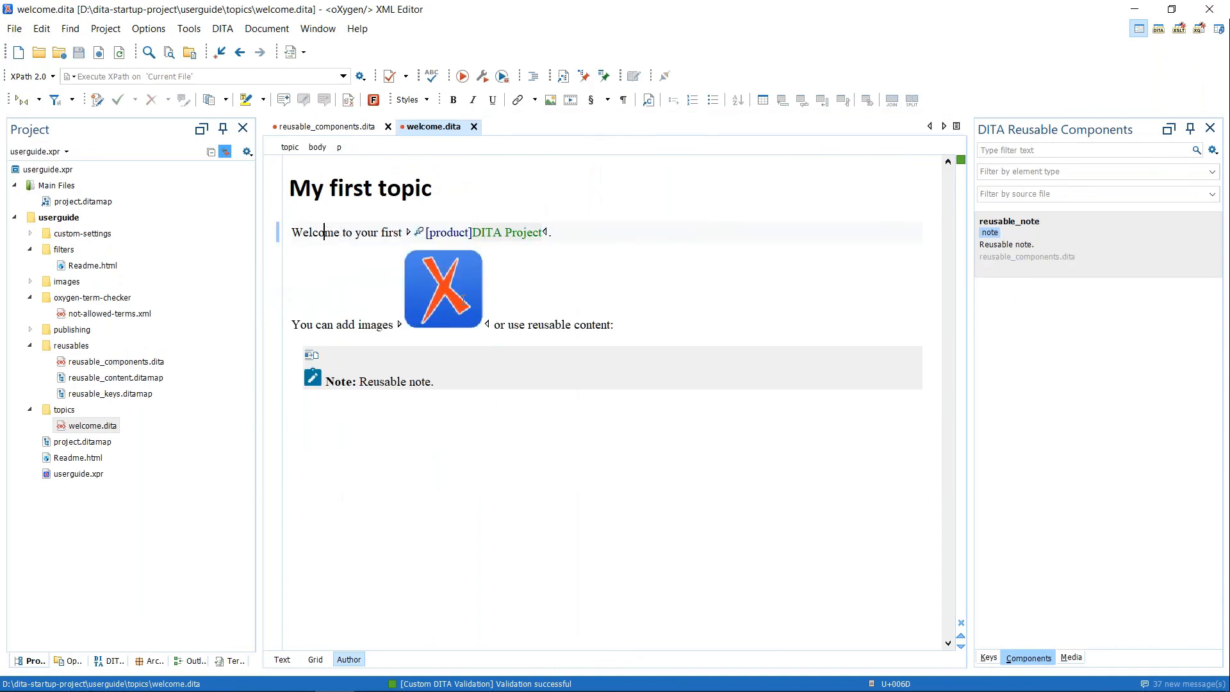
{"action": "mouse_move", "coordinate": [1015, 277]}
{"action": "left_click", "coordinate": [991, 268]}
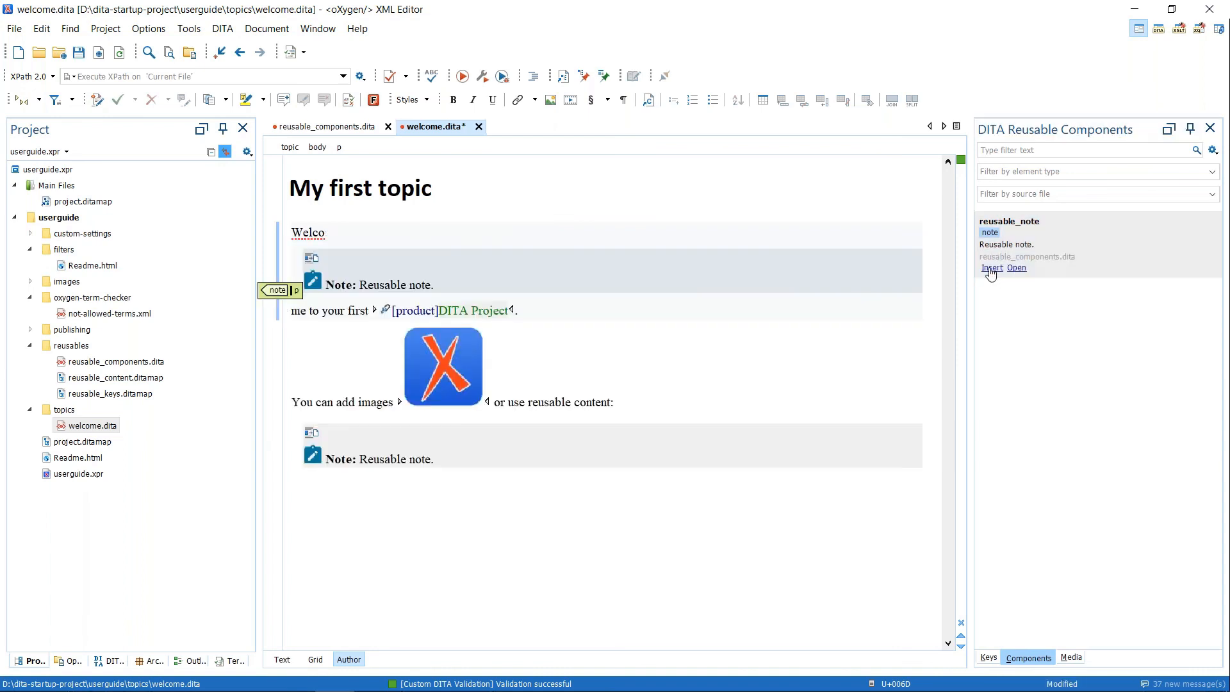
- Filter the DITA reusable components by the text "note"
{"action": "left_click", "coordinate": [1025, 149]}
{"action": "type", "text": "note"}
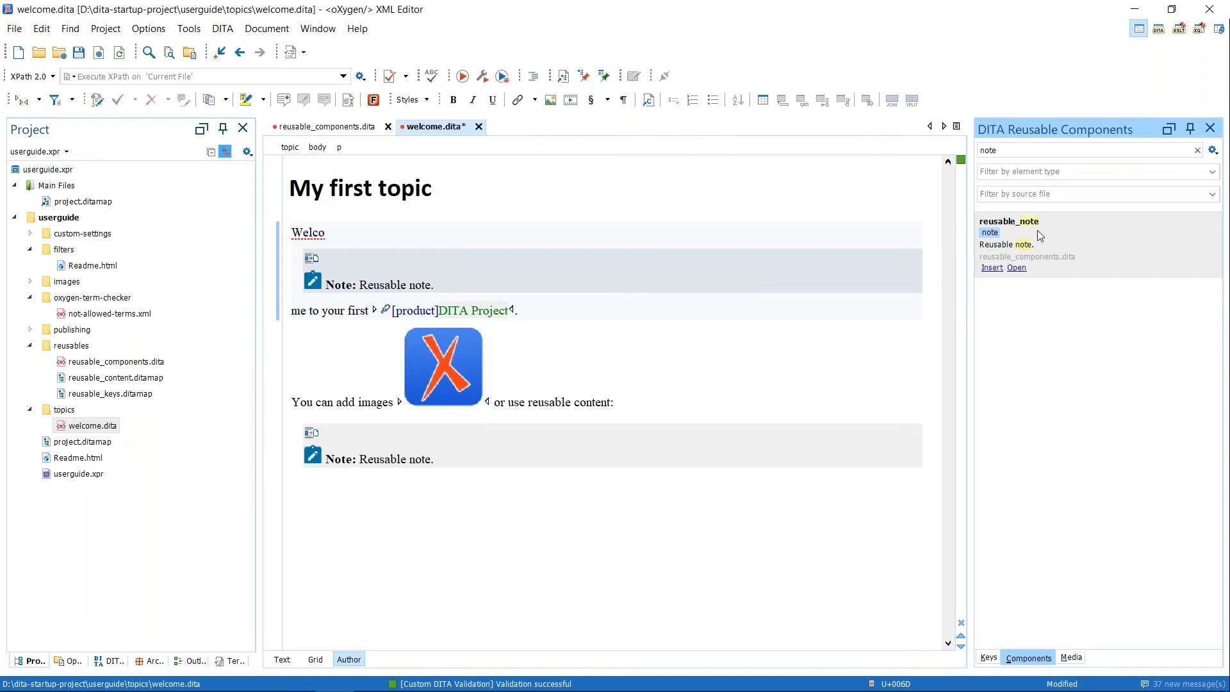
{"action": "left_click", "coordinate": [314, 315]}
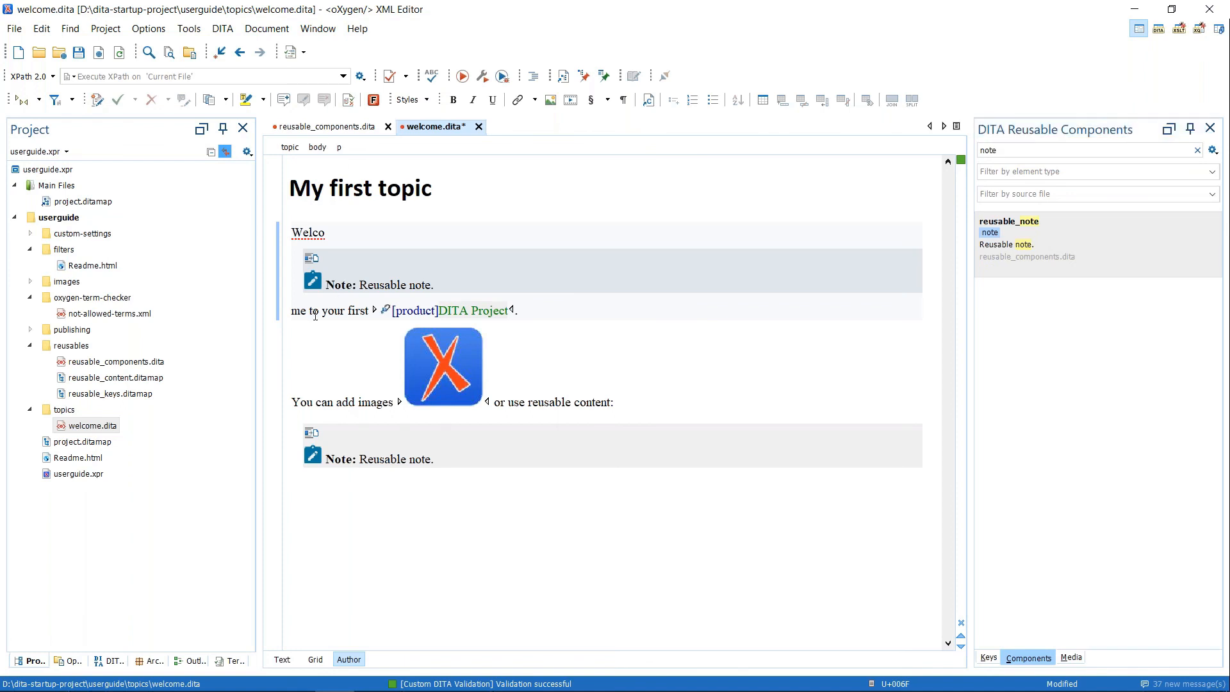
- Preview the reusable_note element of reusable_components.dita in the Reuse Content dialog, and close the dialog without inserting it
{"action": "left_click", "coordinate": [319, 316]}
{"action": "left_click", "coordinate": [649, 99]}
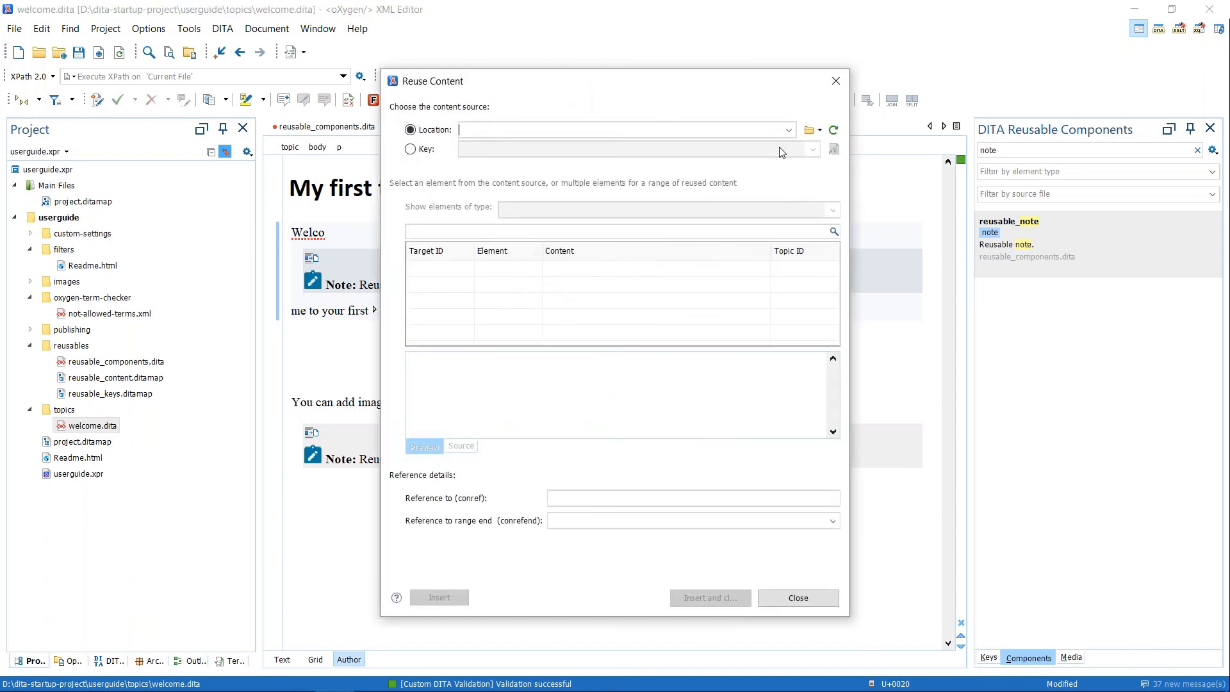
{"action": "left_click", "coordinate": [788, 130]}
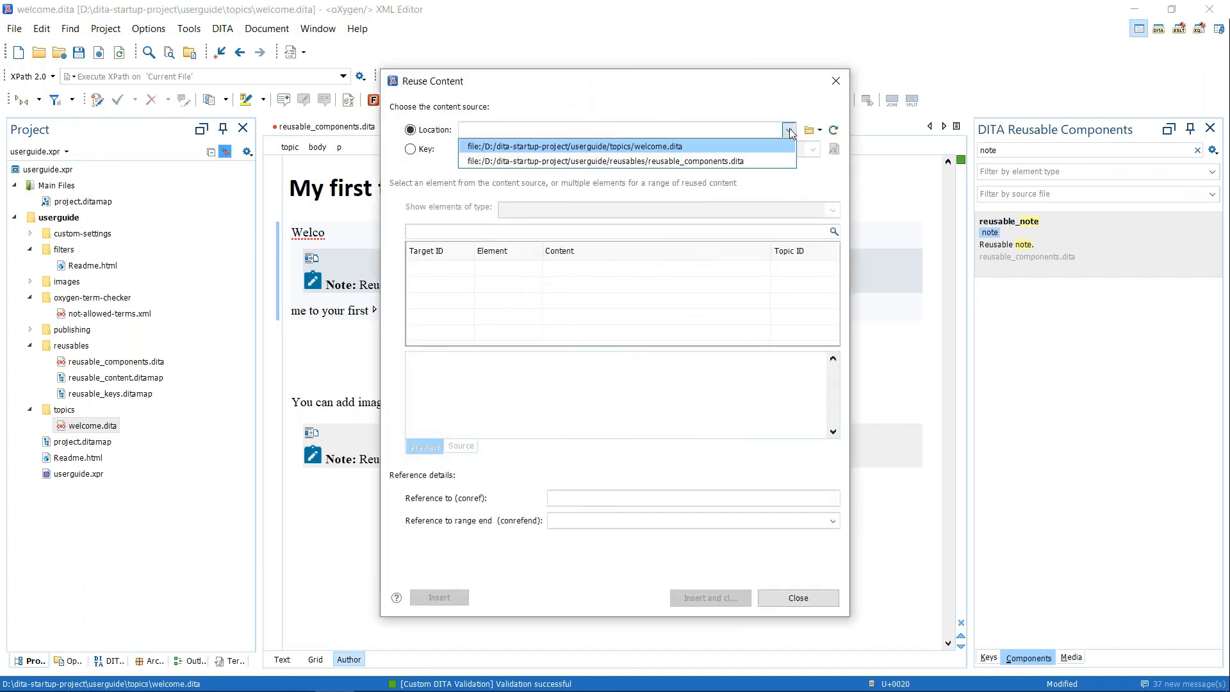
{"action": "left_click", "coordinate": [694, 161]}
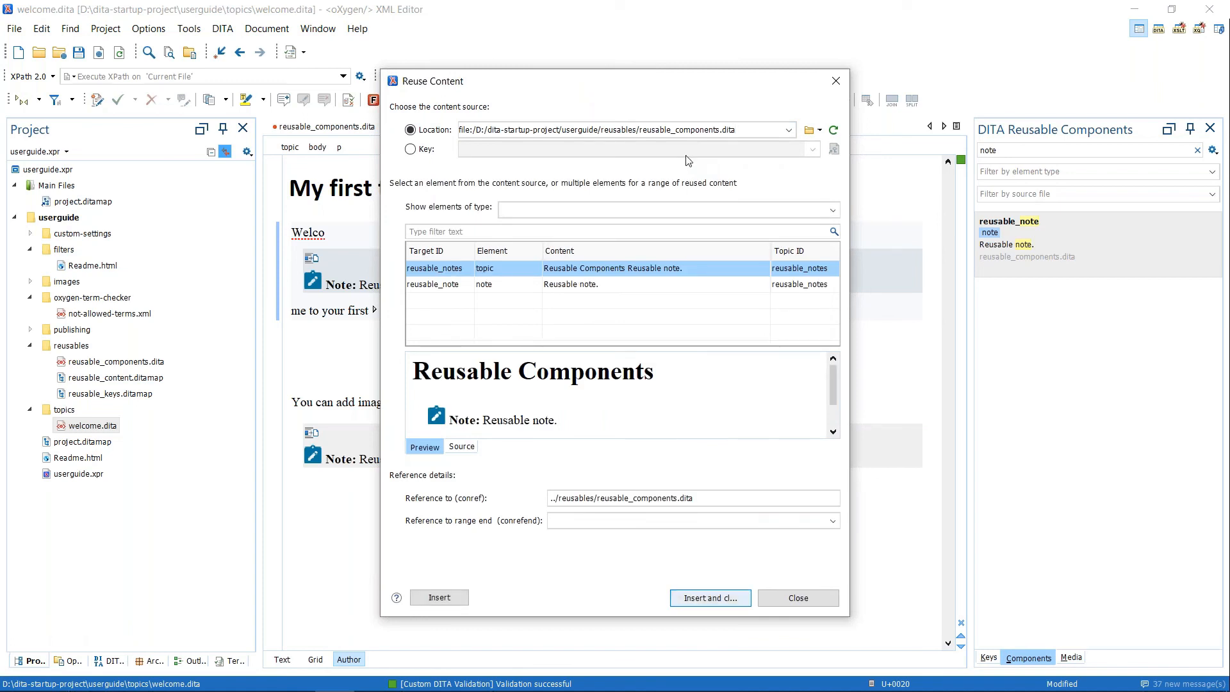
{"action": "left_click", "coordinate": [456, 285]}
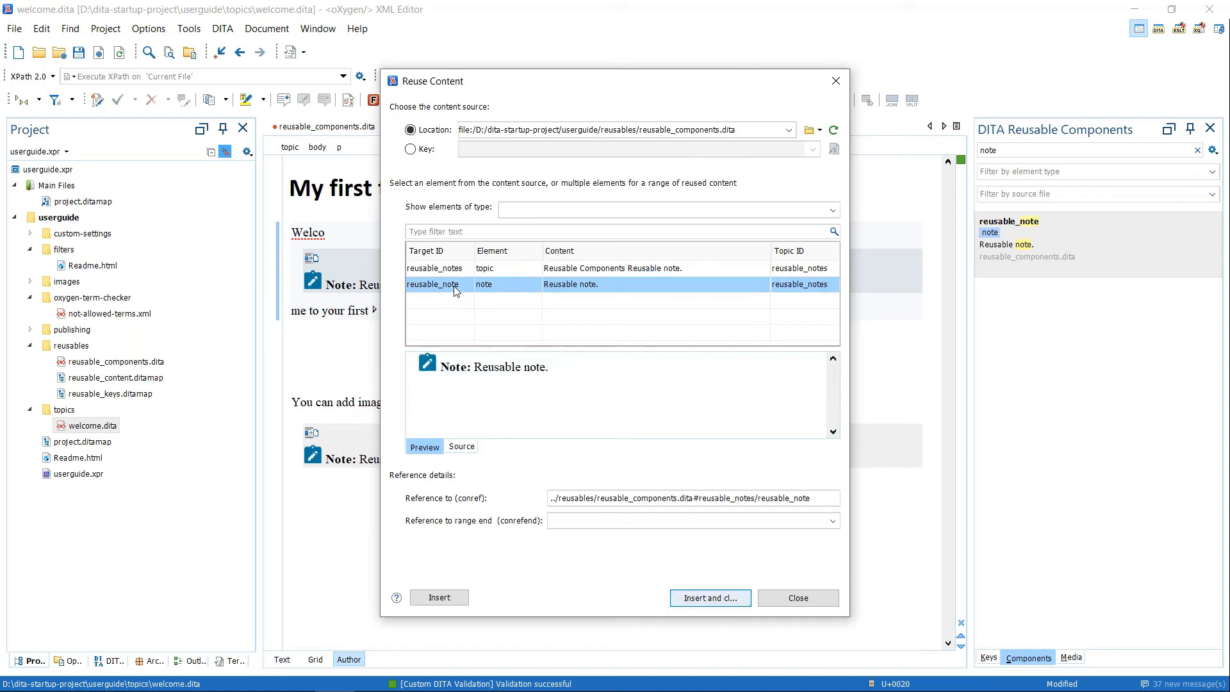
{"action": "left_click", "coordinate": [468, 269]}
{"action": "left_click", "coordinate": [472, 283]}
{"action": "left_click", "coordinate": [816, 603]}
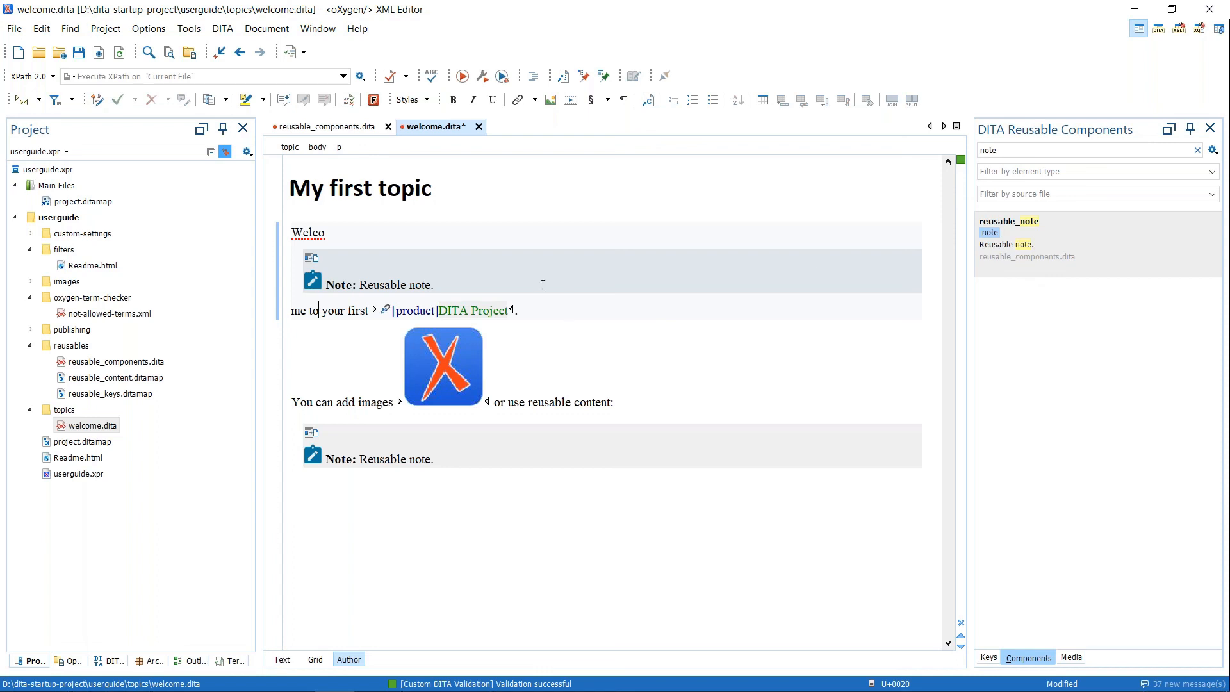
{"action": "left_click", "coordinate": [335, 321]}
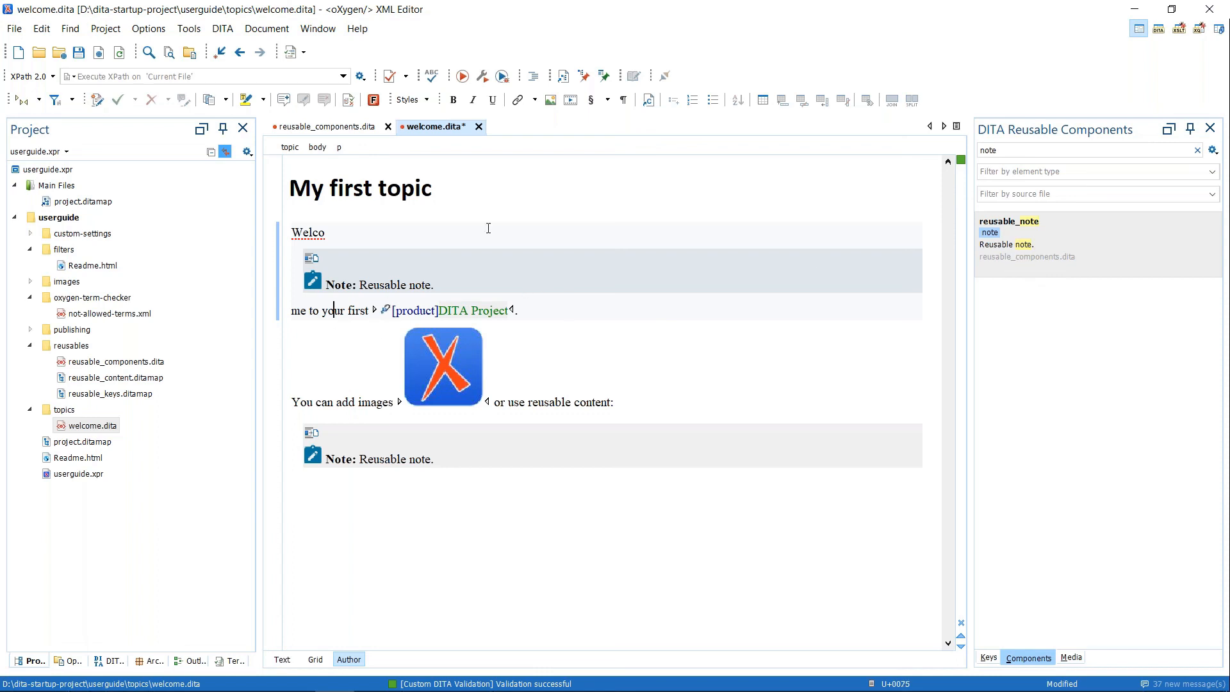
- View the elements of reusable_components.dita in the Reuse Content dialog and close it without inserting anything
{"action": "left_click", "coordinate": [649, 102]}
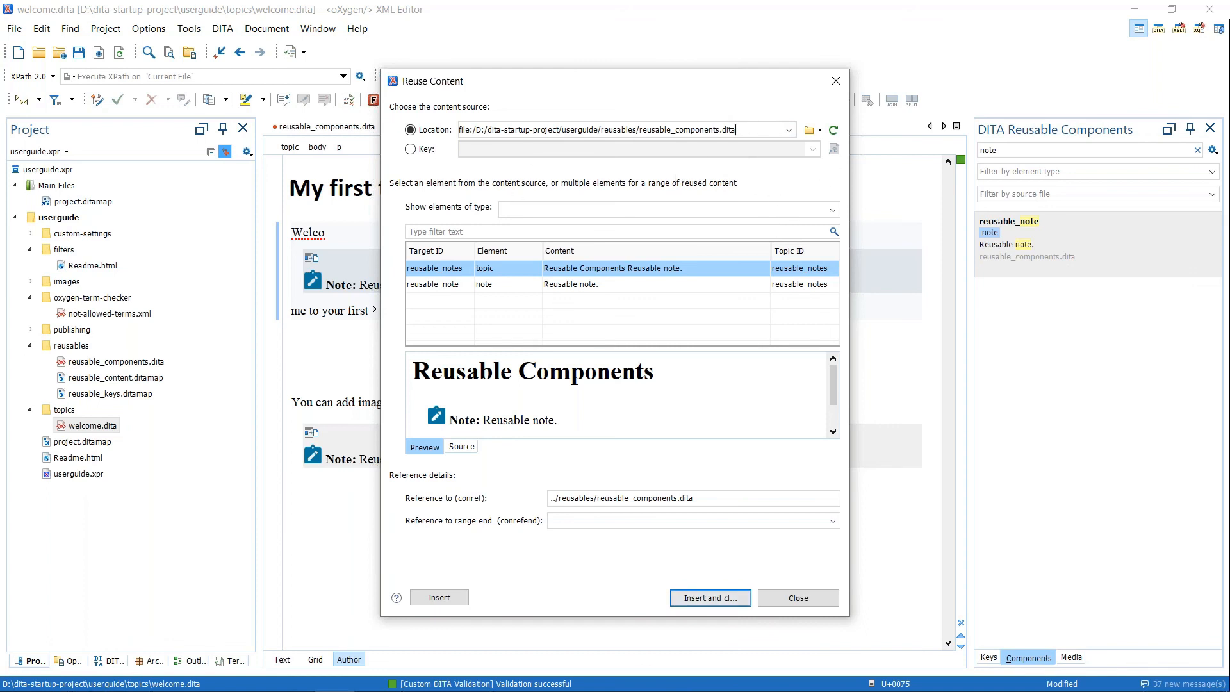
{"action": "left_click", "coordinate": [836, 81]}
{"action": "left_click", "coordinate": [1082, 136]}
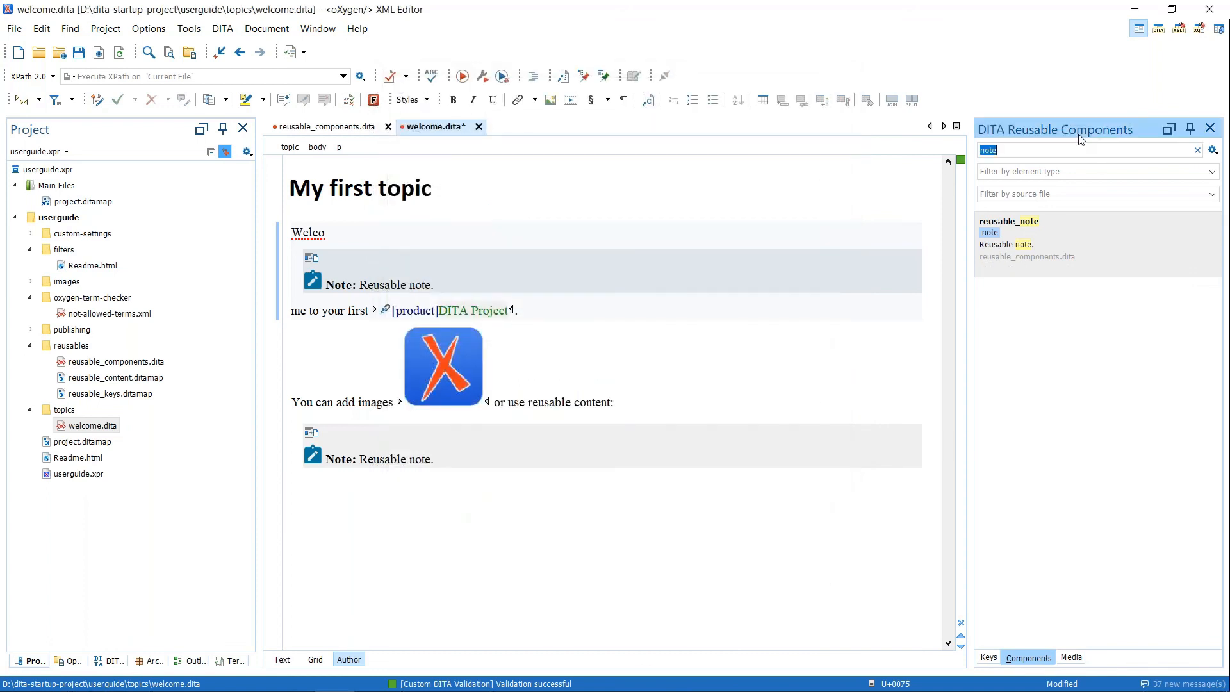
- Select the reused note inside the word Welcome in welcome.dita and save the topic
{"action": "mouse_move", "coordinate": [1019, 259]}
{"action": "left_click", "coordinate": [639, 264]}
{"action": "key", "text": "ctrl+s"}
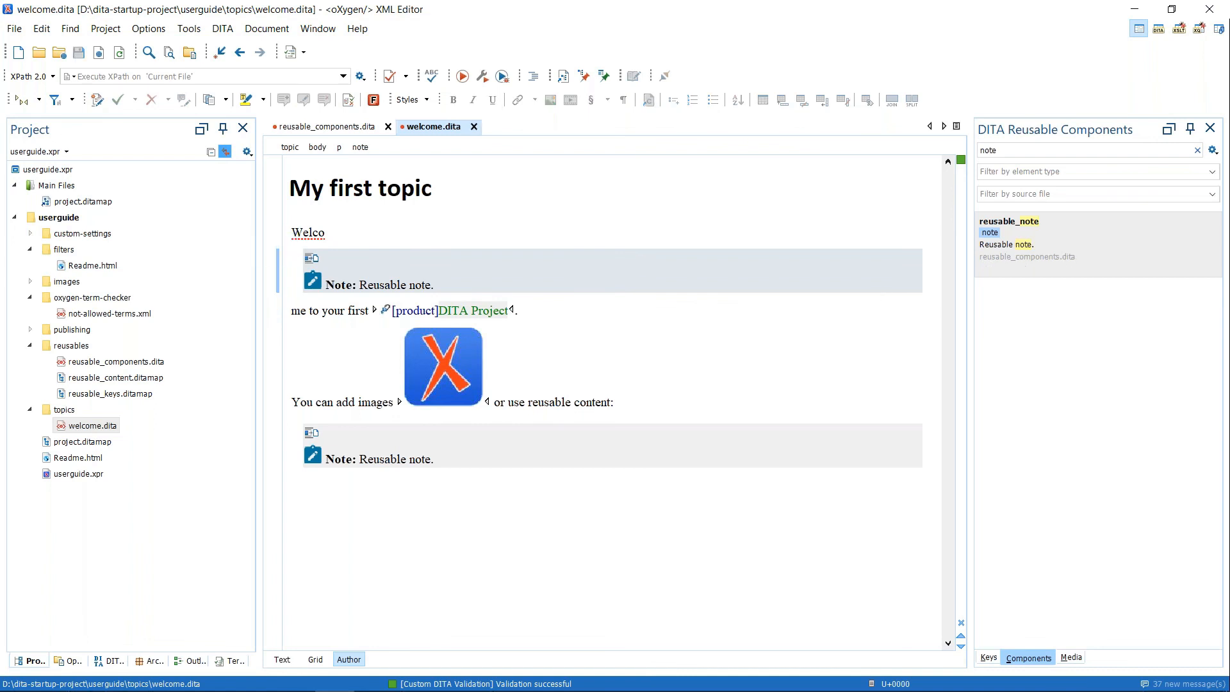
- Open the source of the reusable_note component and place the cursor at the end of its note text
{"action": "mouse_move", "coordinate": [1033, 228]}
{"action": "right_click", "coordinate": [1039, 225]}
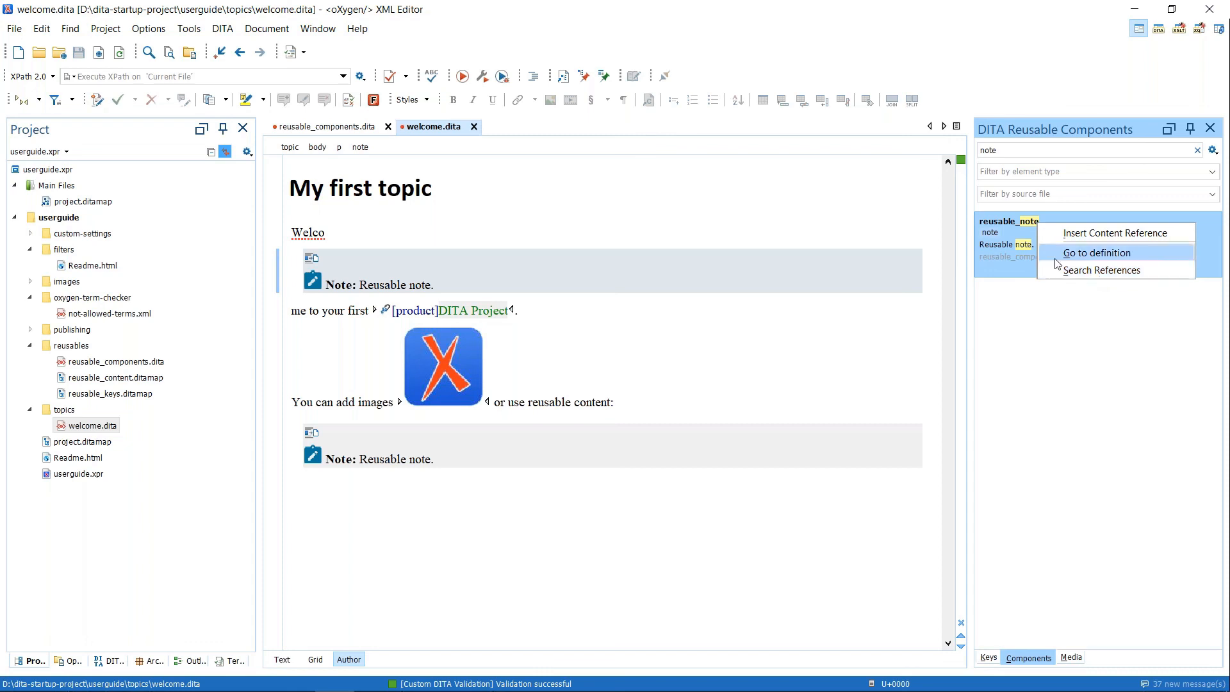
{"action": "left_click", "coordinate": [1005, 231]}
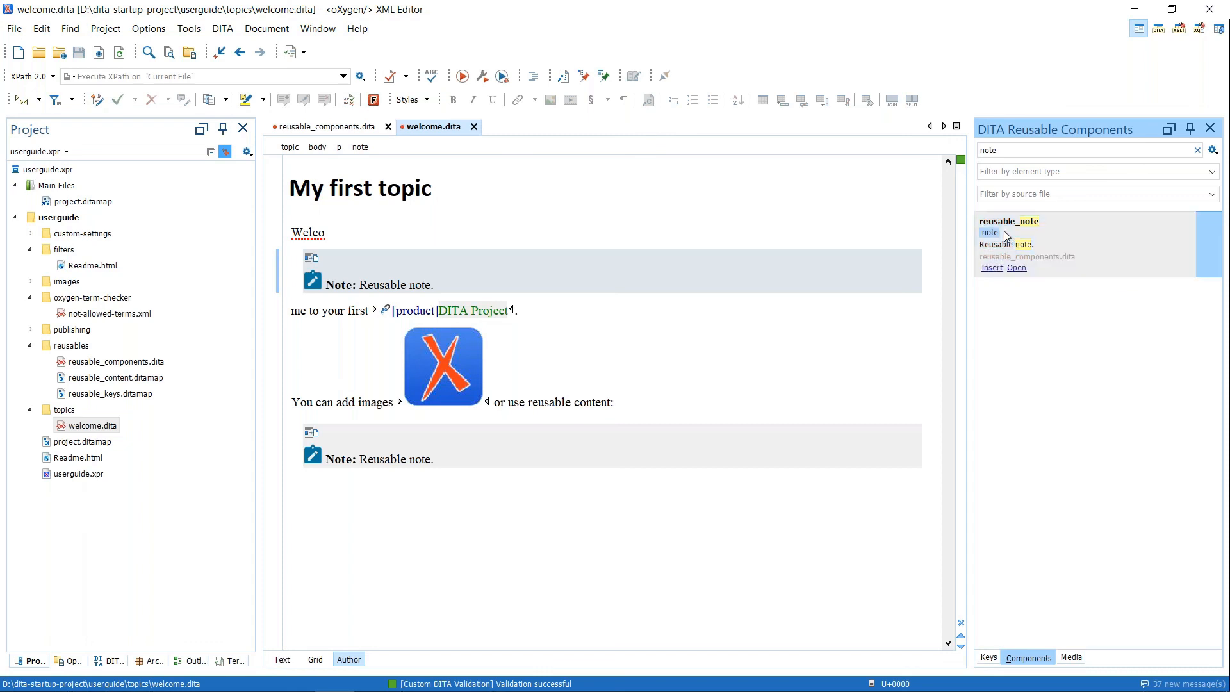
{"action": "left_click", "coordinate": [1016, 268]}
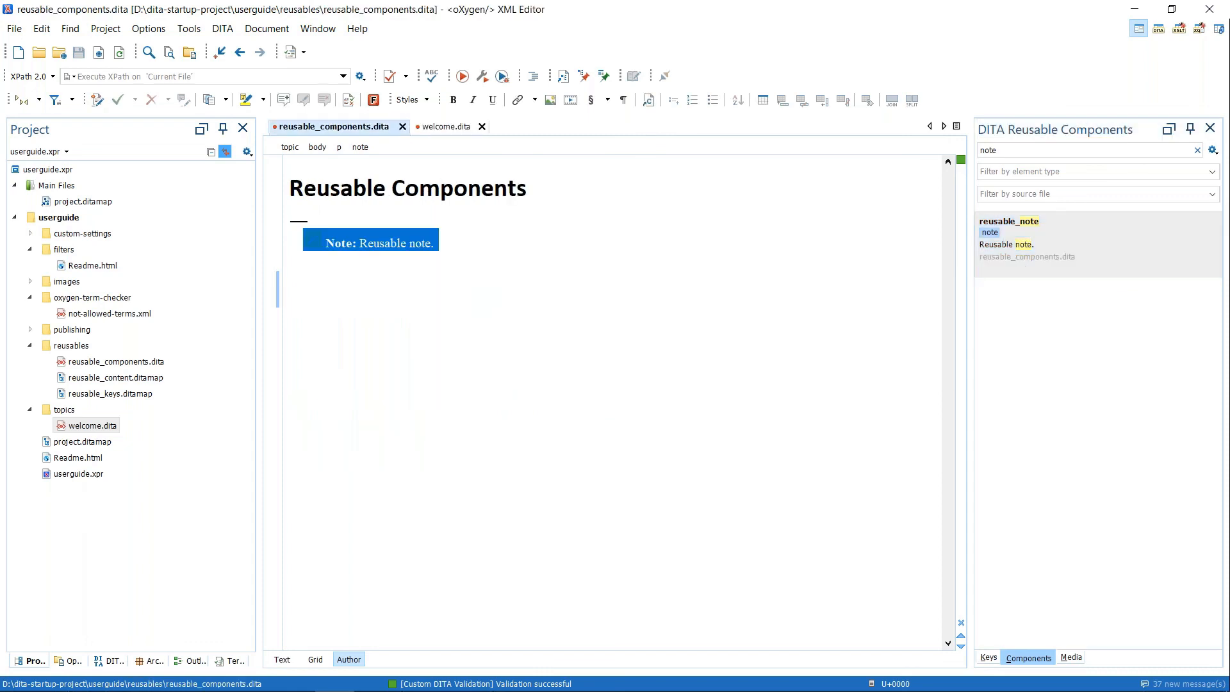
{"action": "left_click", "coordinate": [405, 244]}
{"action": "left_click", "coordinate": [433, 244]}
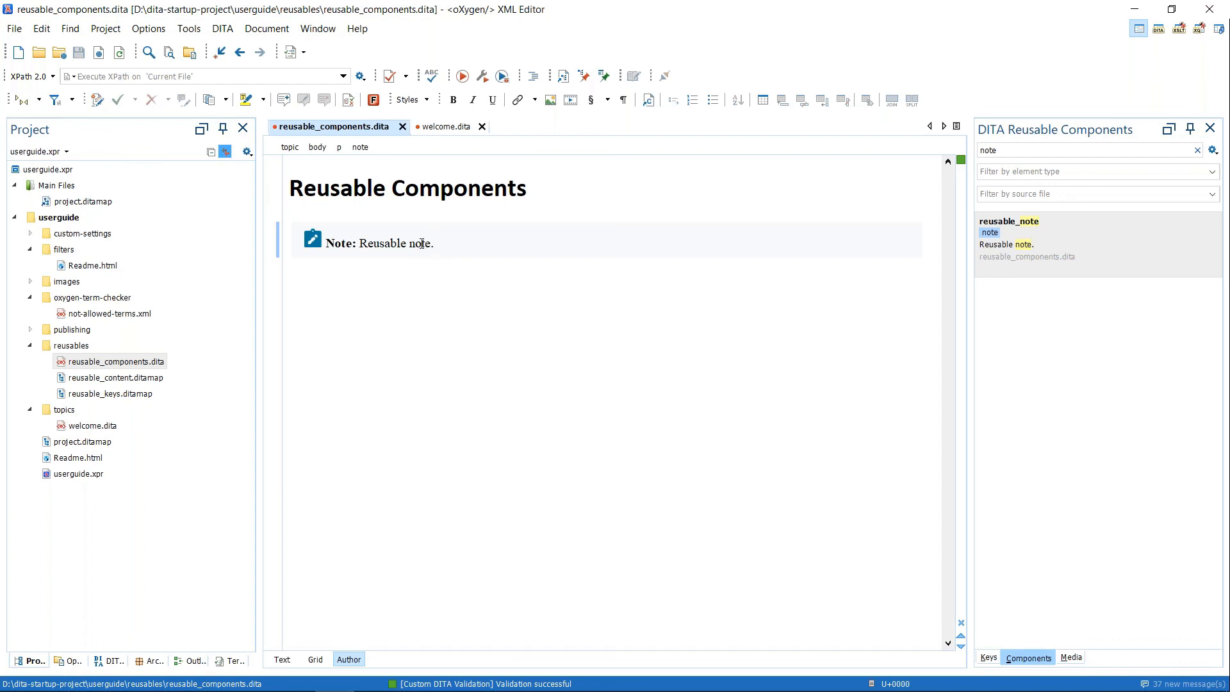
- Search for references to the reusable_note component and go through each conref found in welcome.dita
{"action": "right_click", "coordinate": [1047, 231]}
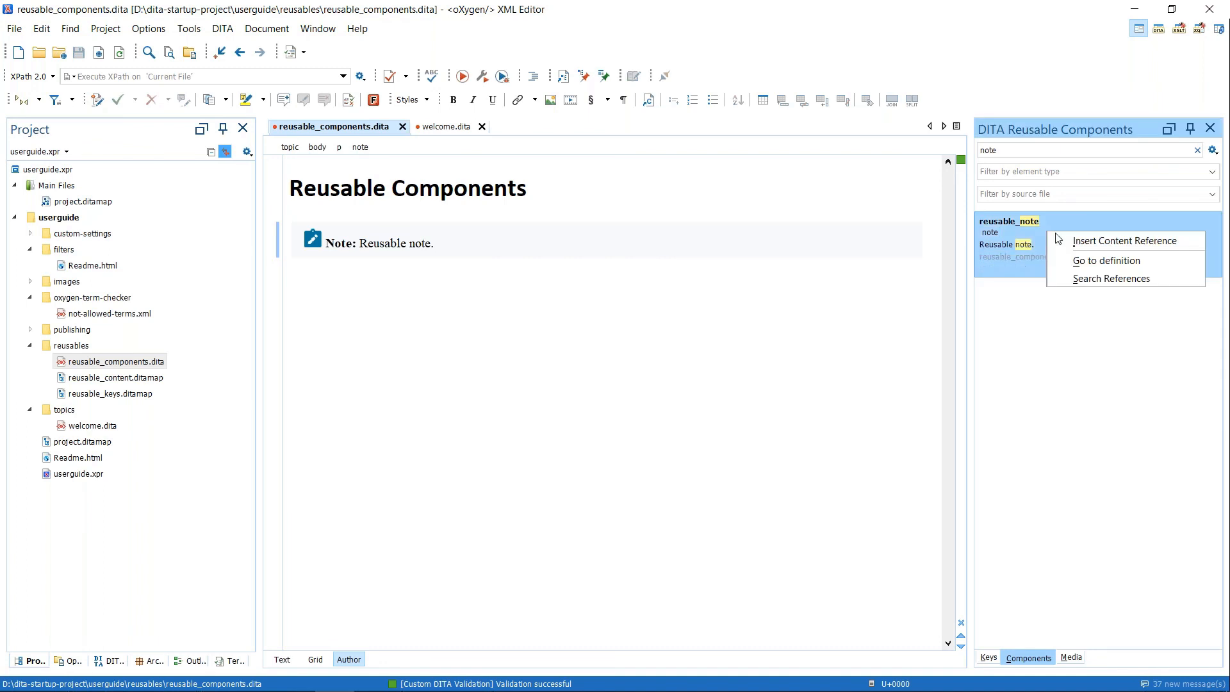
{"action": "left_click", "coordinate": [1090, 280]}
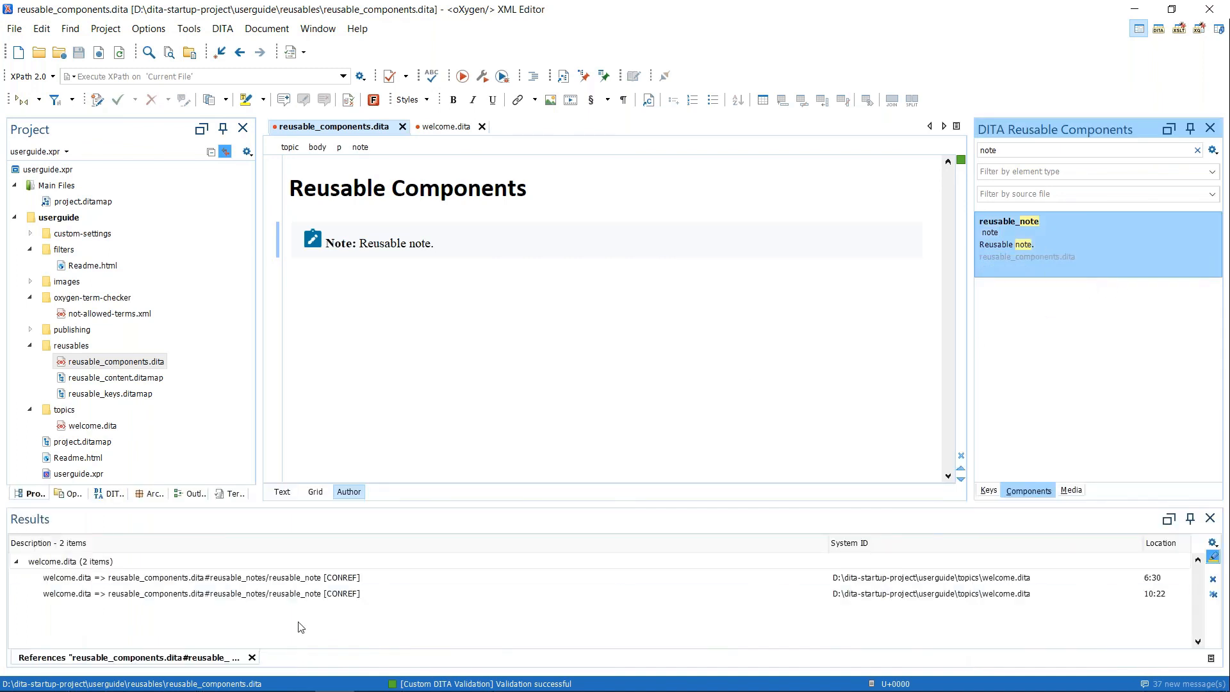
{"action": "left_click", "coordinate": [247, 580]}
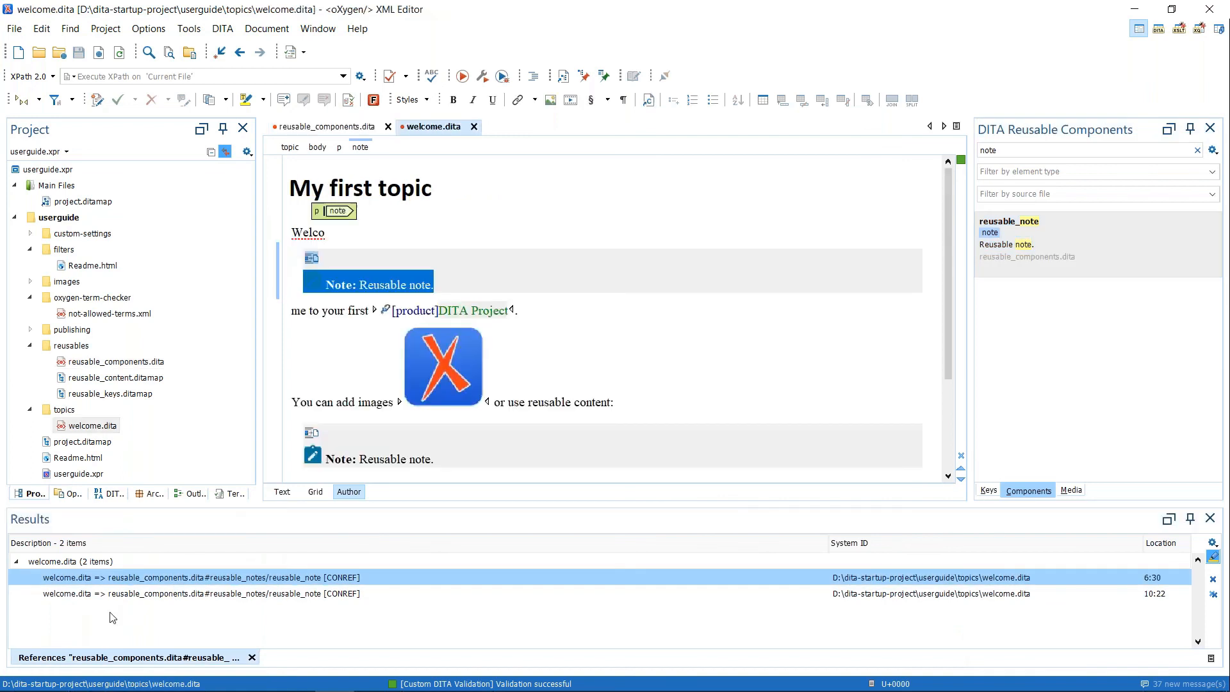
{"action": "left_click", "coordinate": [170, 596]}
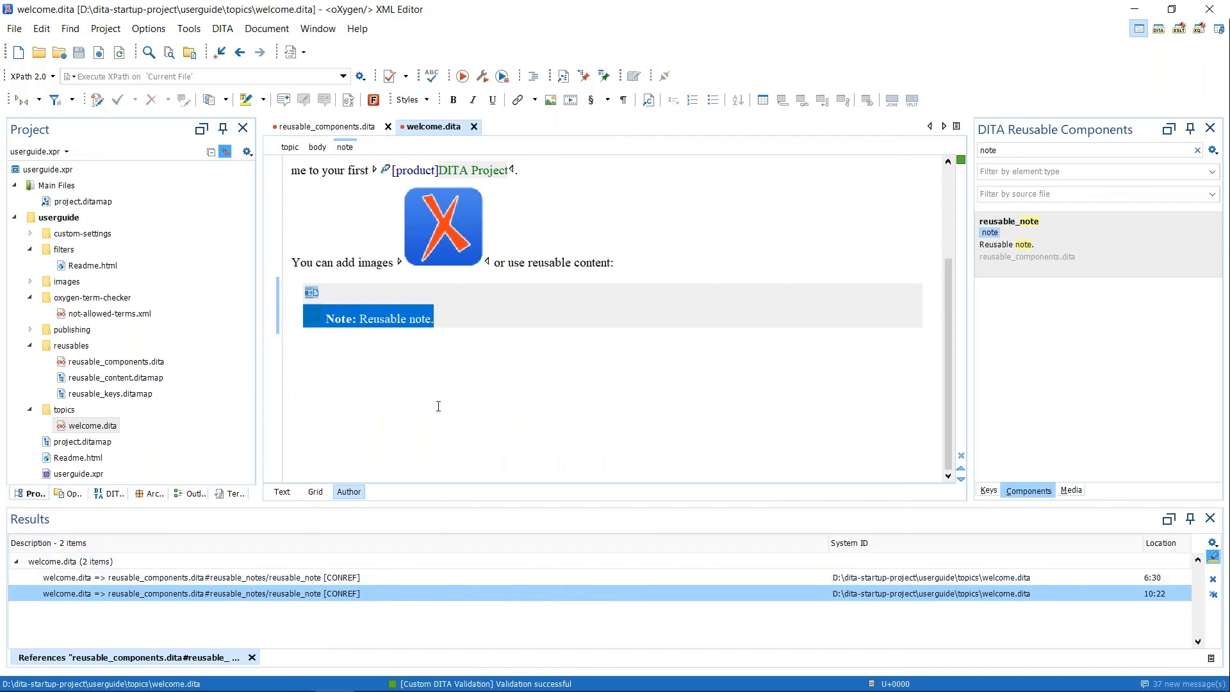
- Return to reusable_components.dita and append "make the change" to the reusable note's text
{"action": "left_click", "coordinate": [351, 126]}
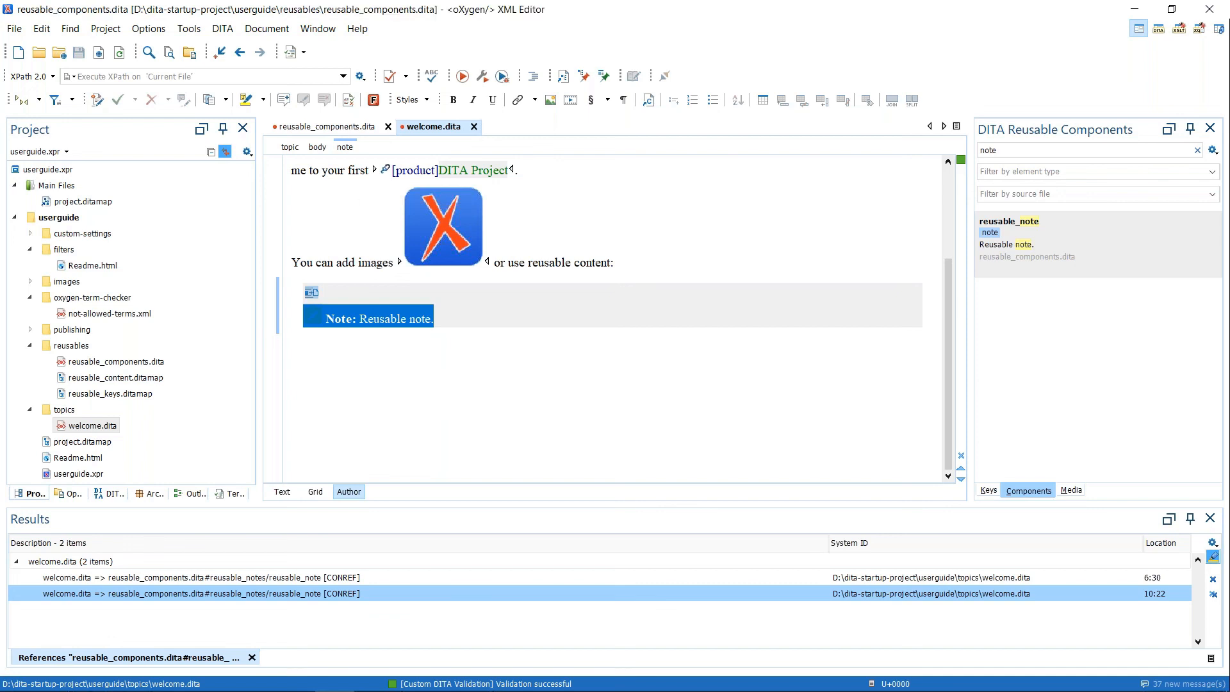
{"action": "type", "text": "make the chan"}
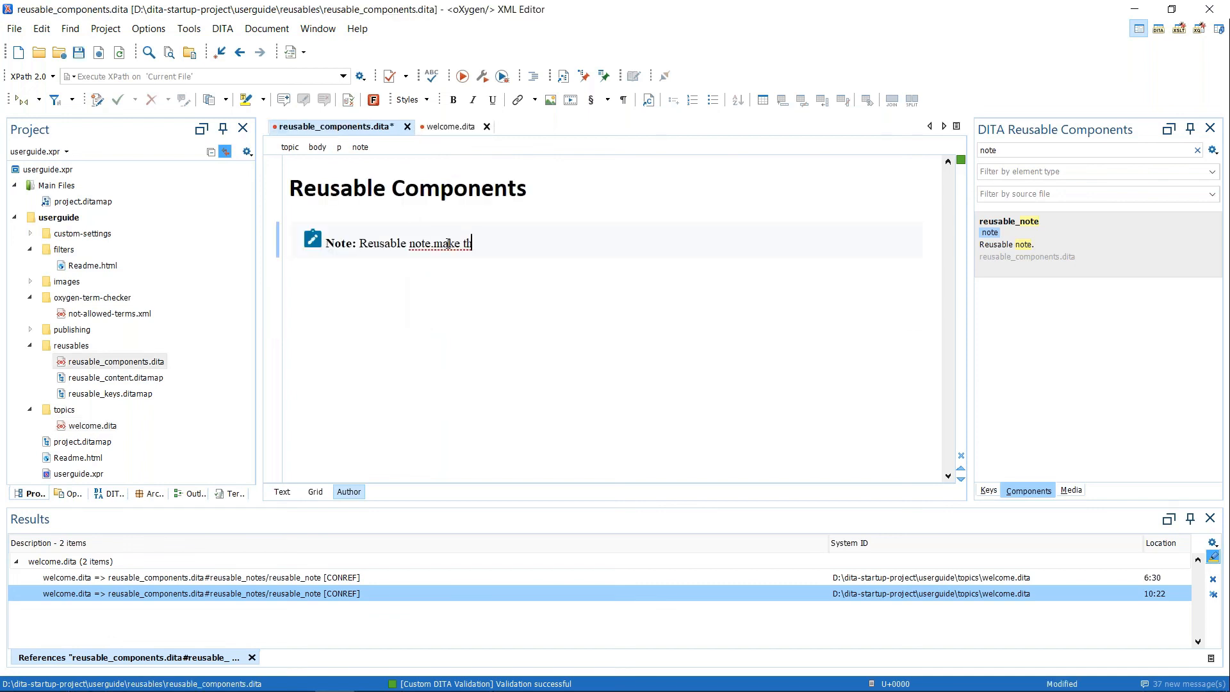
{"action": "type", "text": "ge"}
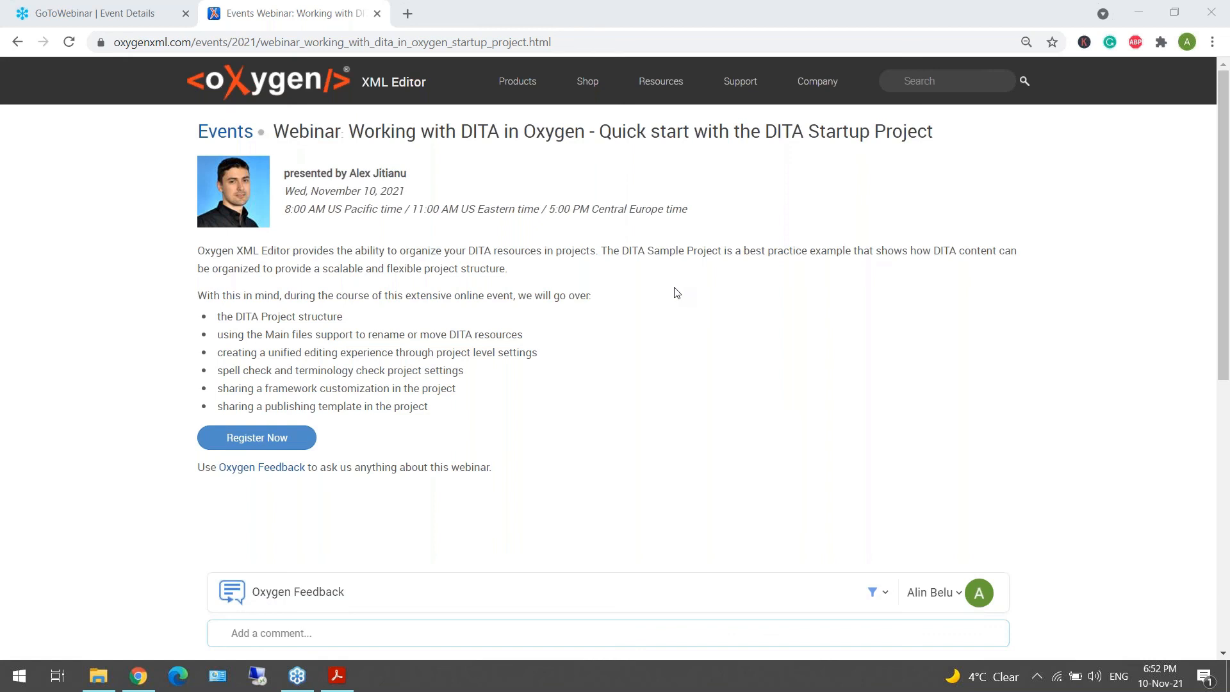
- Go to the Oxygen Feedback section of the webinar page in the browser and start a new comment
{"action": "scroll", "coordinate": [699, 283], "scroll_direction": "down", "scroll_amount": 1}
{"action": "scroll", "coordinate": [699, 283], "scroll_direction": "down", "scroll_amount": 2}
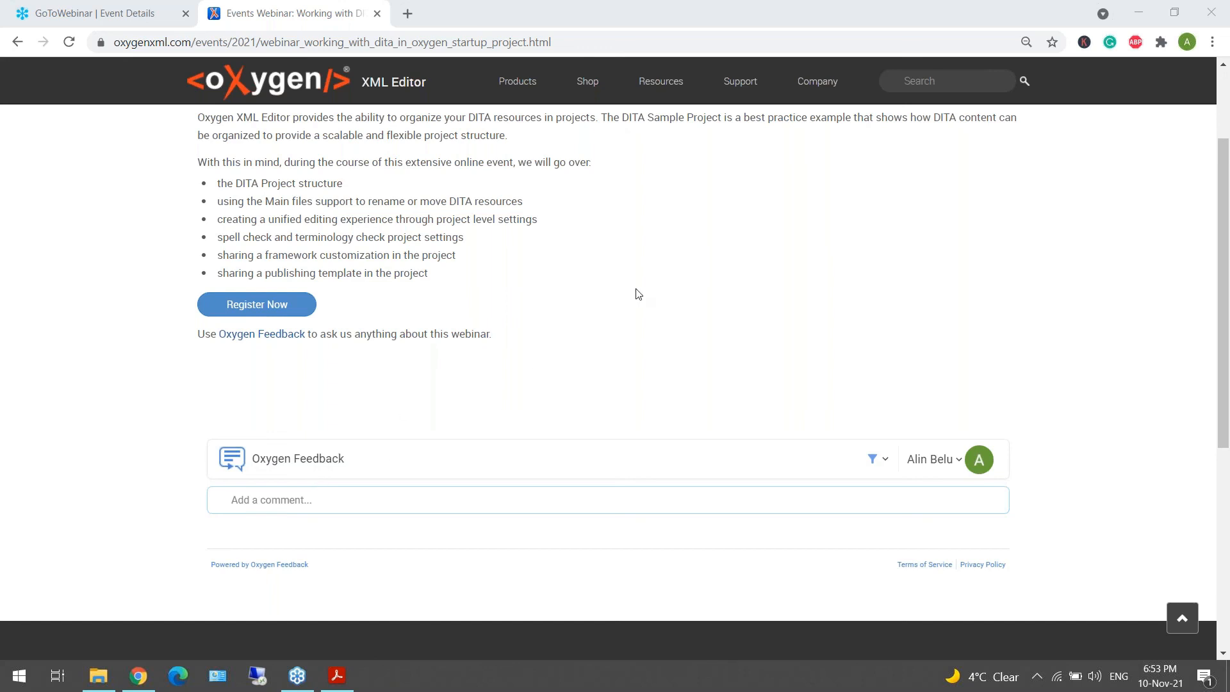
{"action": "left_click", "coordinate": [538, 501]}
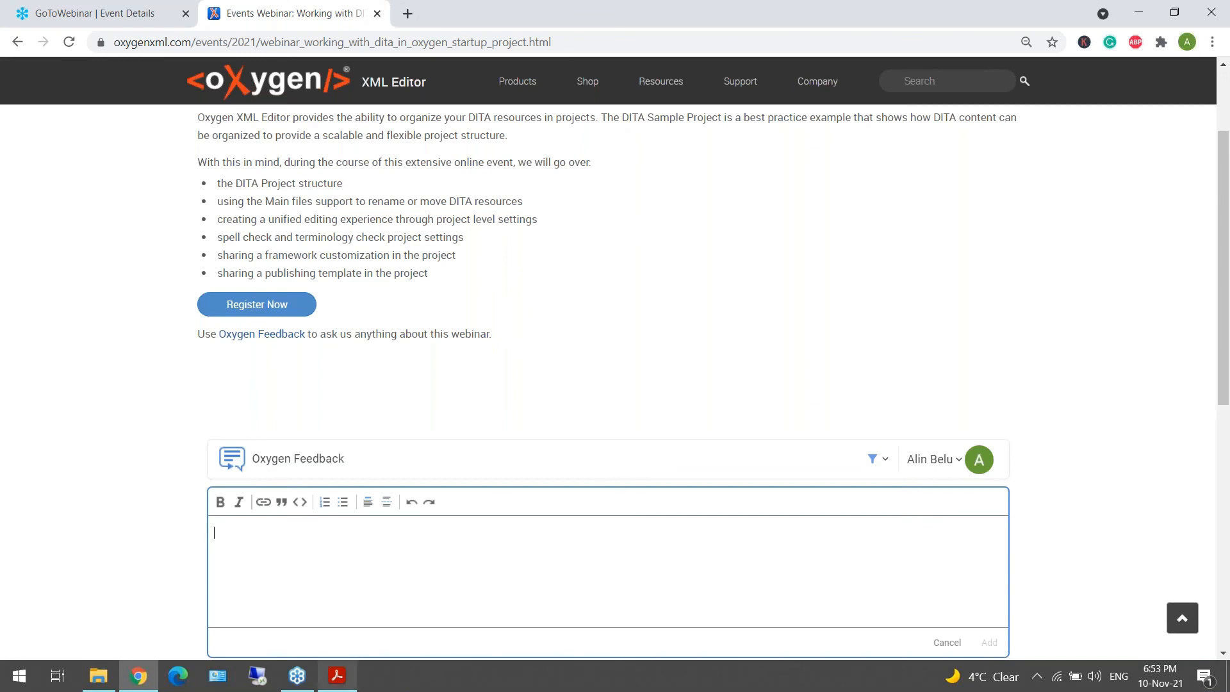
- Switch to the PDF presentation and advance from the Questions slide to the Upcoming Events slide
{"action": "left_click", "coordinate": [331, 687]}
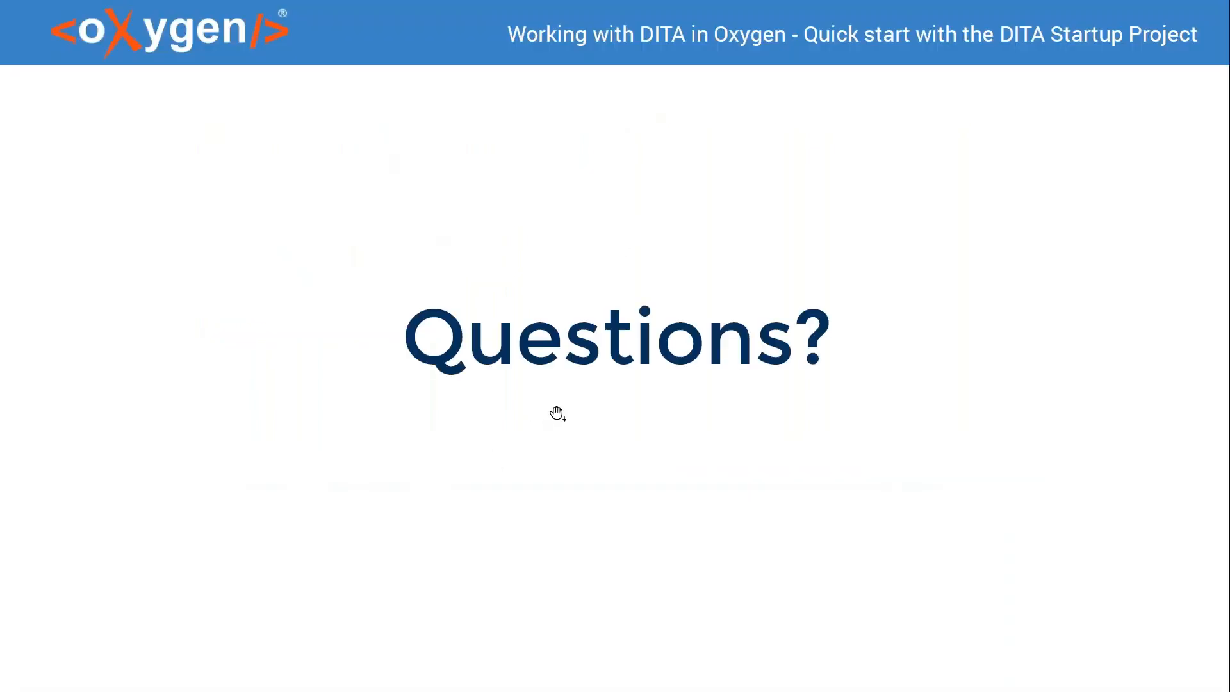
{"action": "left_click", "coordinate": [560, 414]}
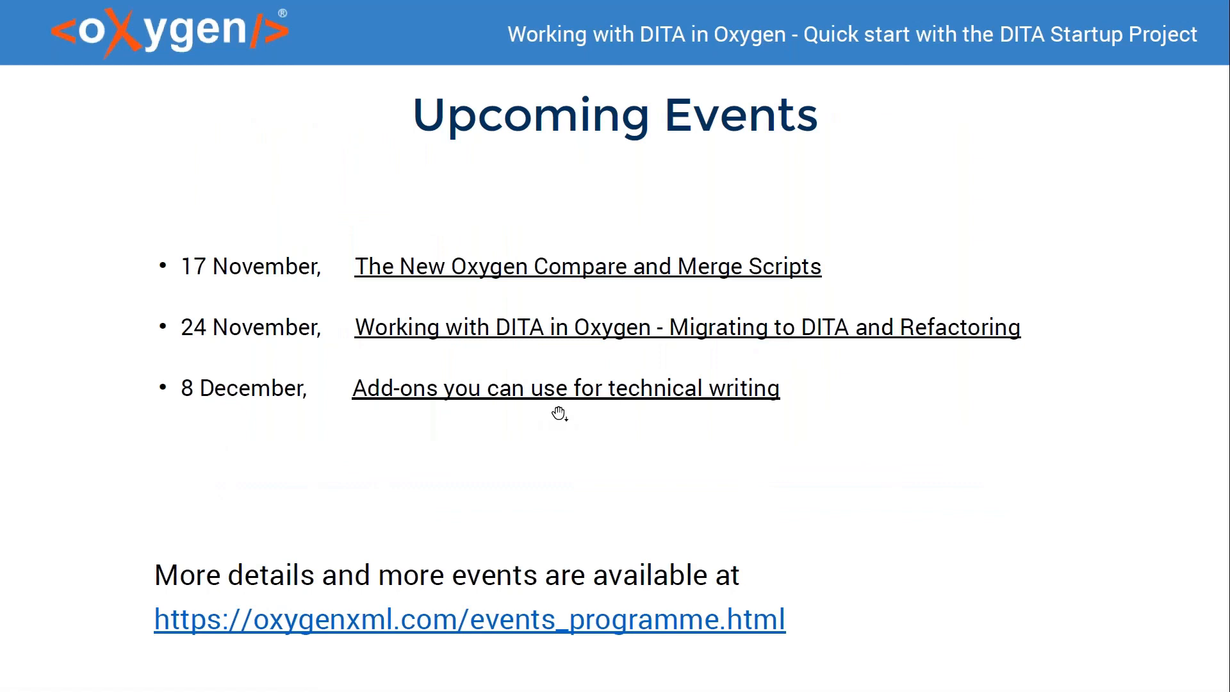